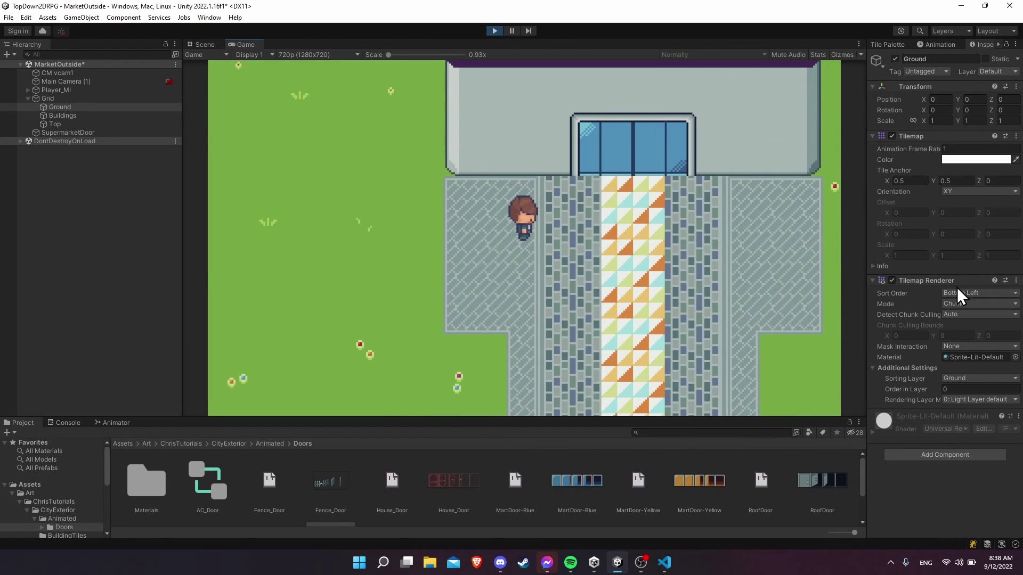
Step: Walk the player character to the supermarket door and away again to test its opening and closing, ending the play test
key("Right")
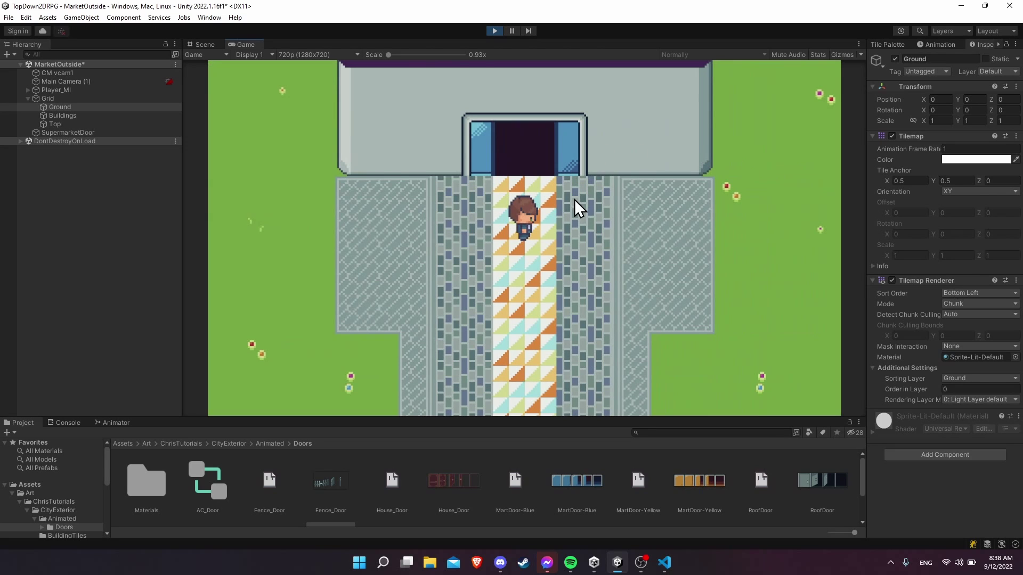
key("Left")
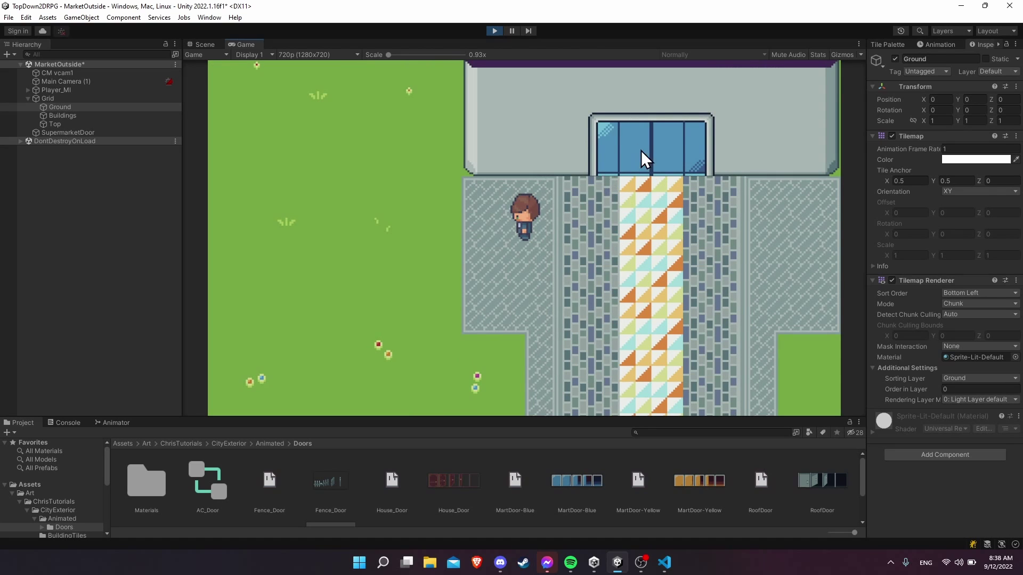
key("ctrl+p")
Step: Select the SupermarketDoor object, widen the space for its component properties, and examine its Box Collider 2D trigger settings
left_click(483, 193)
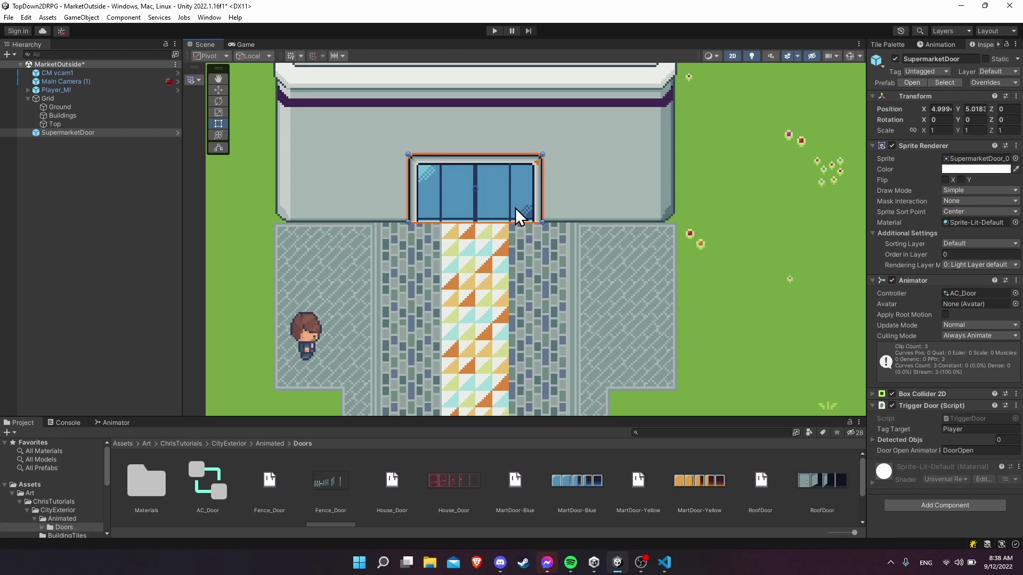
left_click_drag(182, 160, 196, 160)
left_click(80, 133)
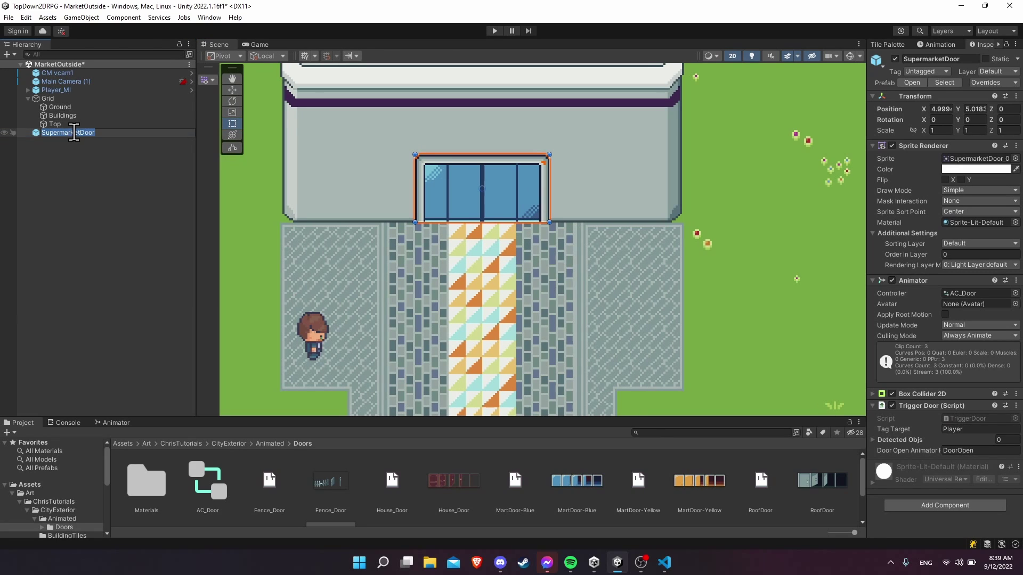
left_click(54, 140)
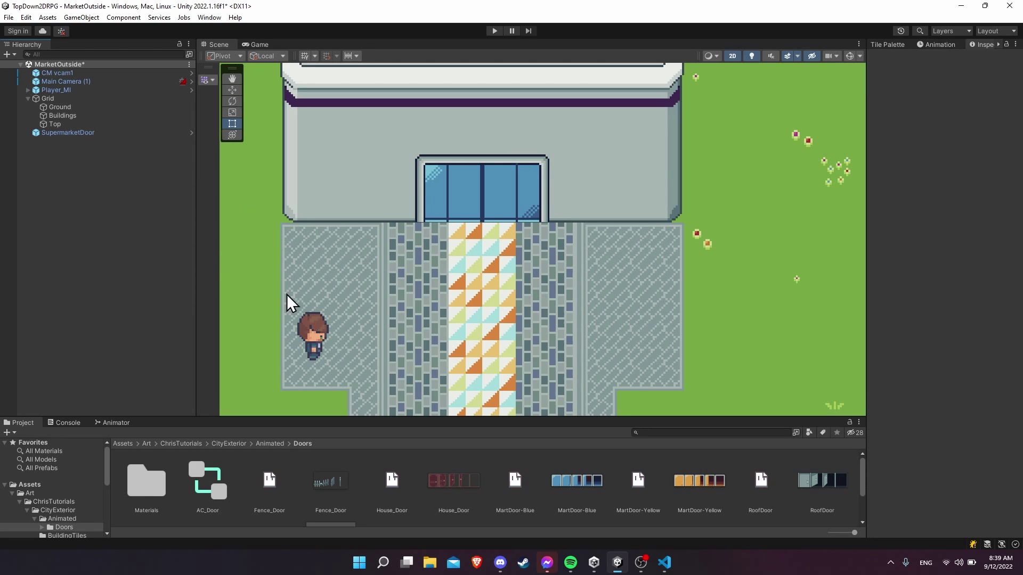
left_click(498, 219)
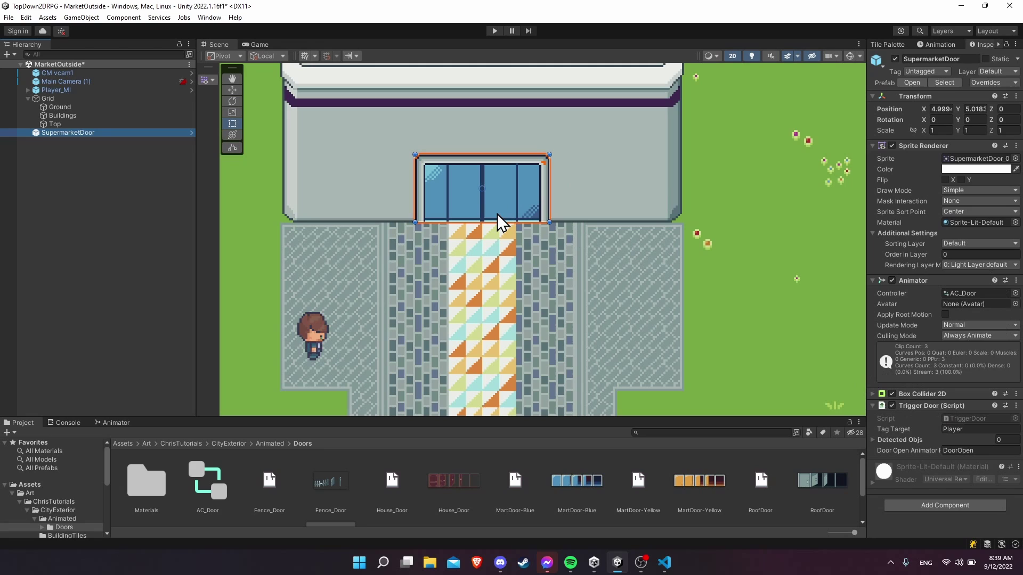
left_click_drag(867, 278, 757, 281)
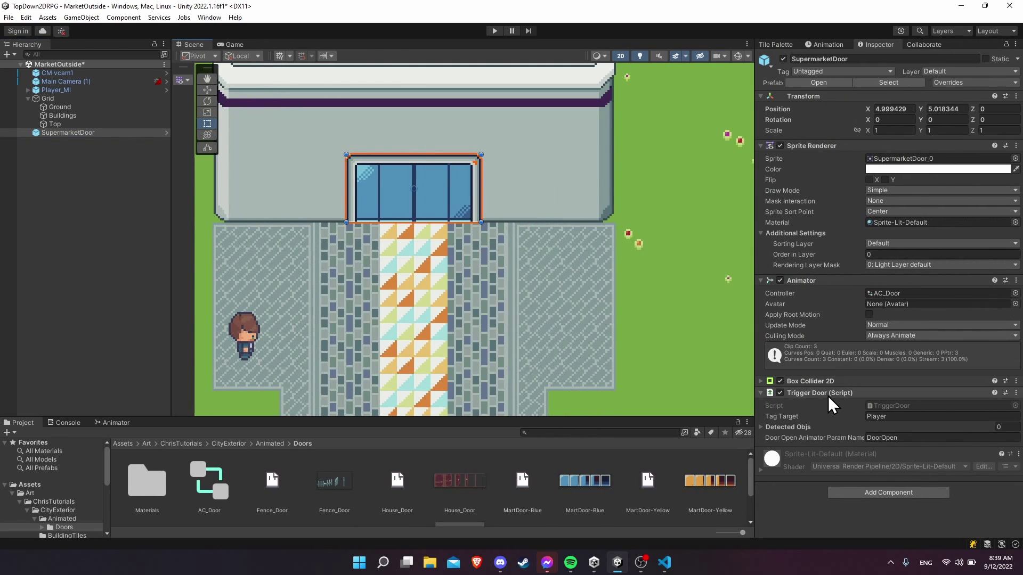
left_click(773, 381)
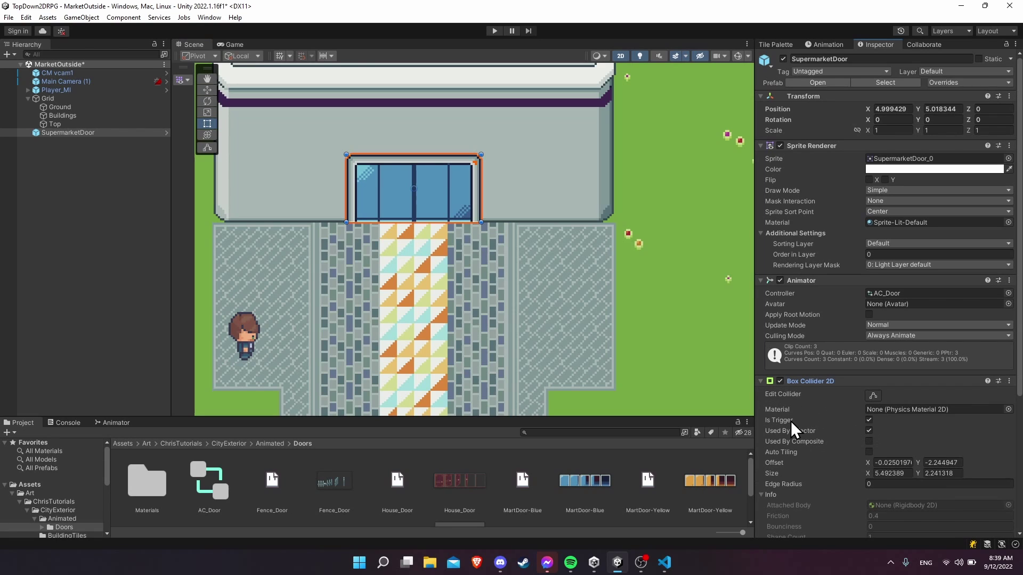
left_click(763, 381)
left_click(763, 381)
Step: Open the AC_Door animator controller and examine the transition settings from SupermarketDoor_Idle to SupermarketDoor_Open
scroll(853, 411, "down", 1)
scroll(871, 411, "down", 1)
left_click(877, 341)
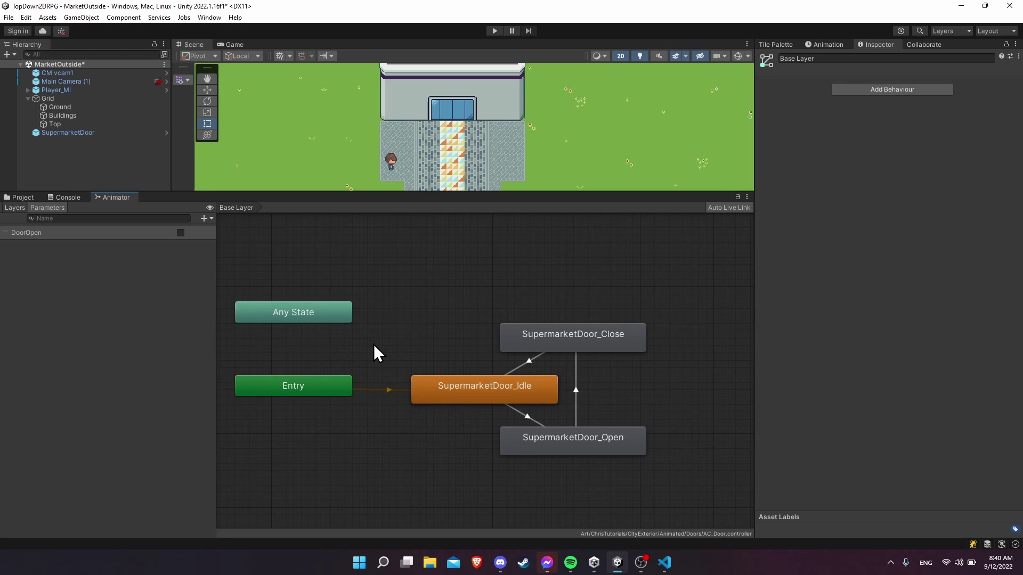
mouse_move(532, 389)
middle_mouse_down()
mouse_move(508, 385)
mouse_move(528, 406)
middle_mouse_up()
left_click(541, 408)
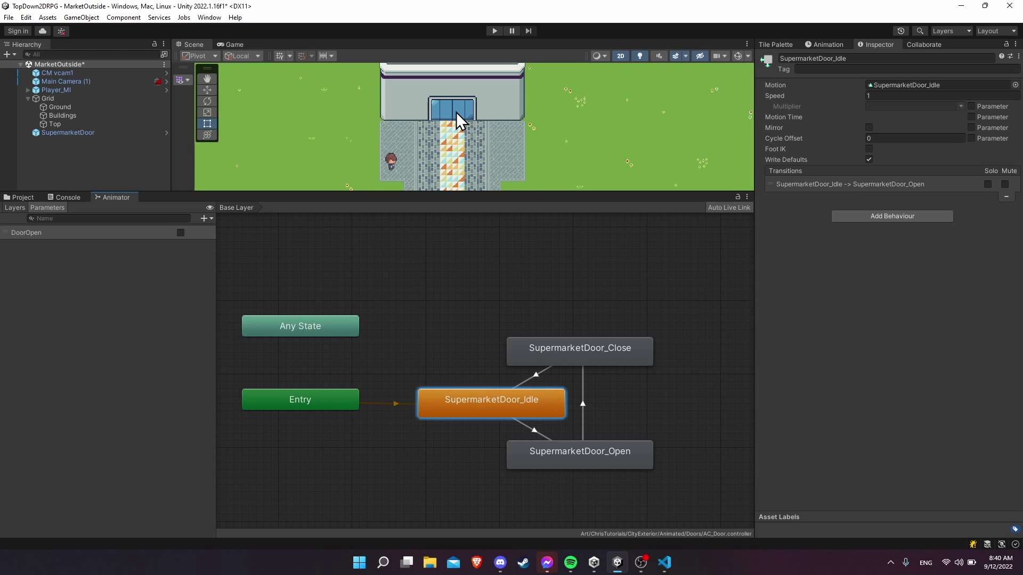
left_click(533, 430)
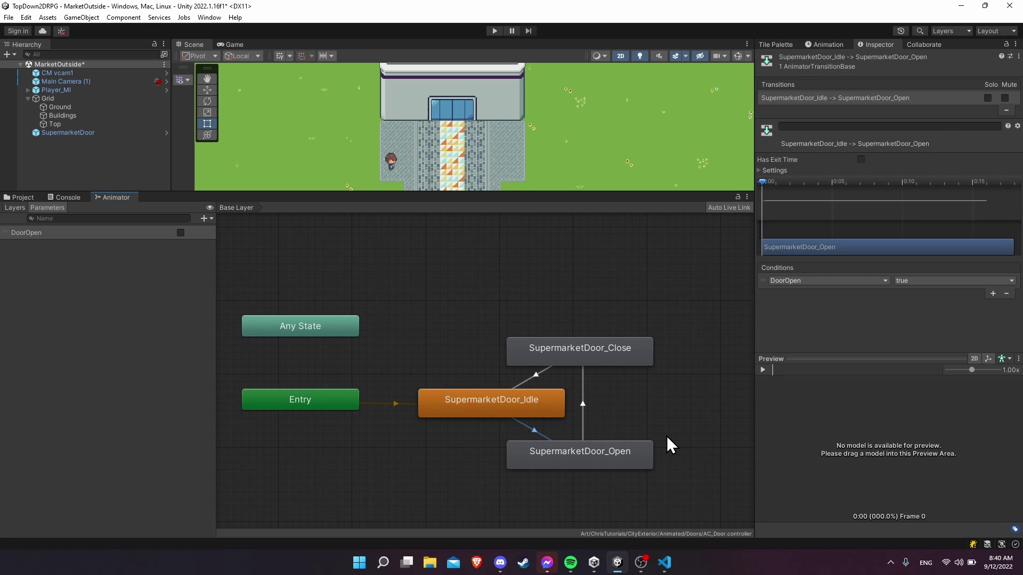
middle_click_drag(667, 436, 631, 434)
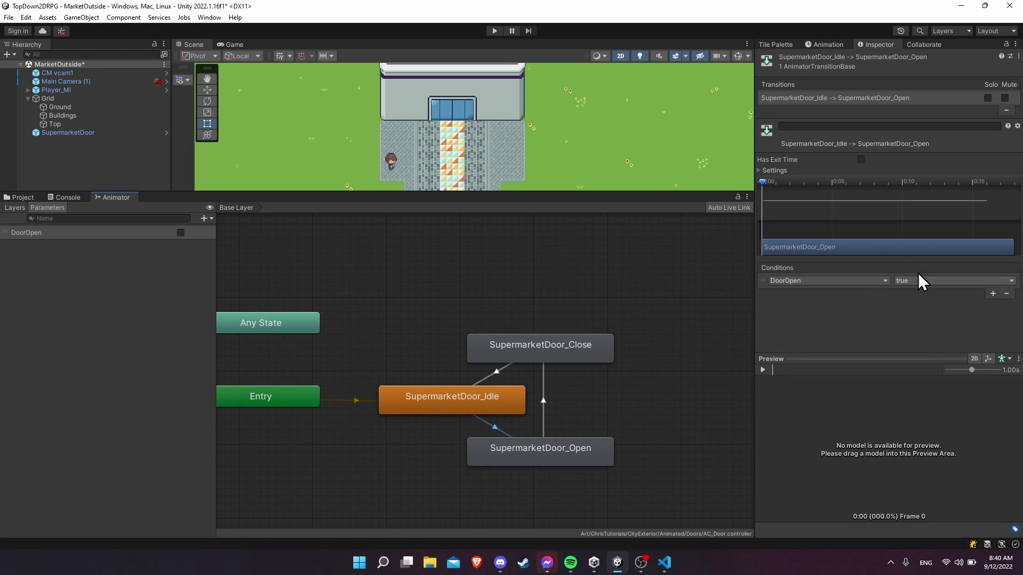
left_click(763, 171)
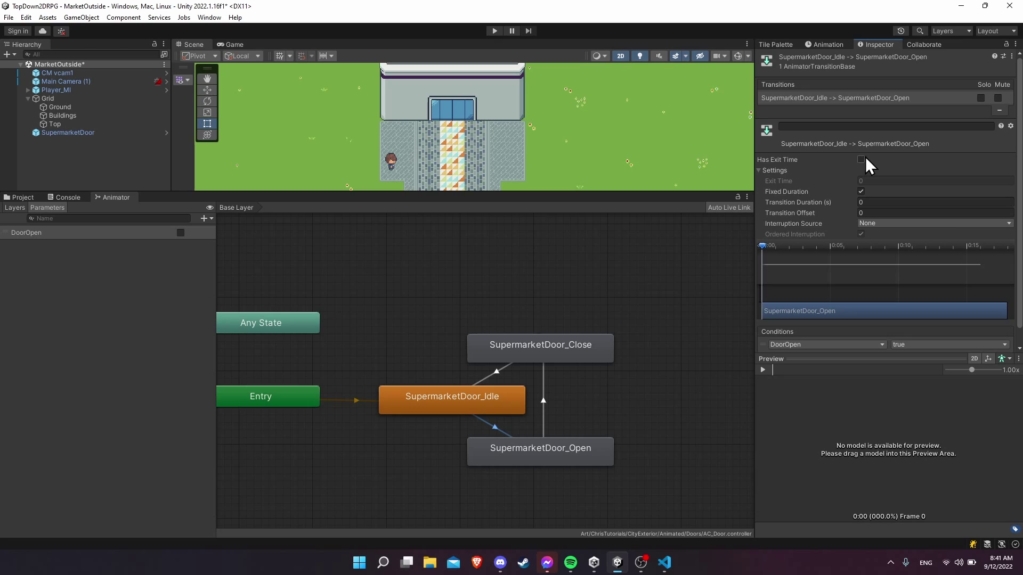
left_click(865, 202)
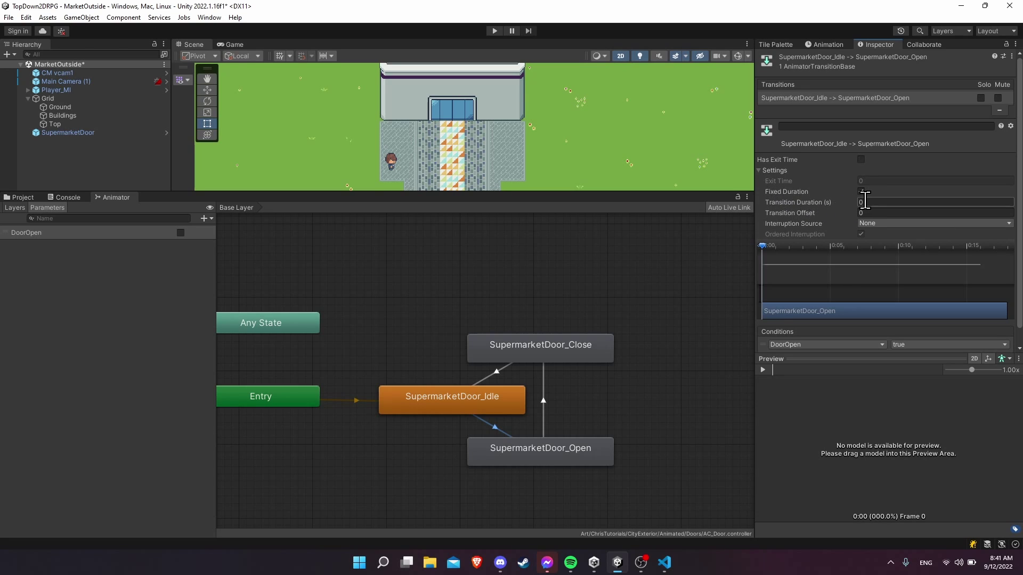
left_click(483, 421)
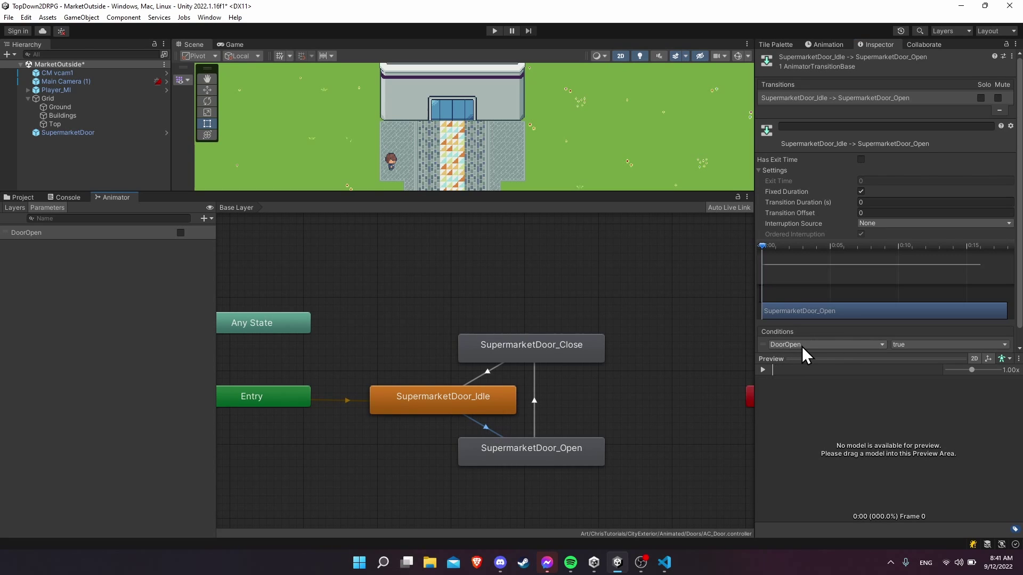
Step: Examine the SupermarketDoor_Open state and the exit time and condition of its transition to SupermarketDoor_Close
left_click(558, 450)
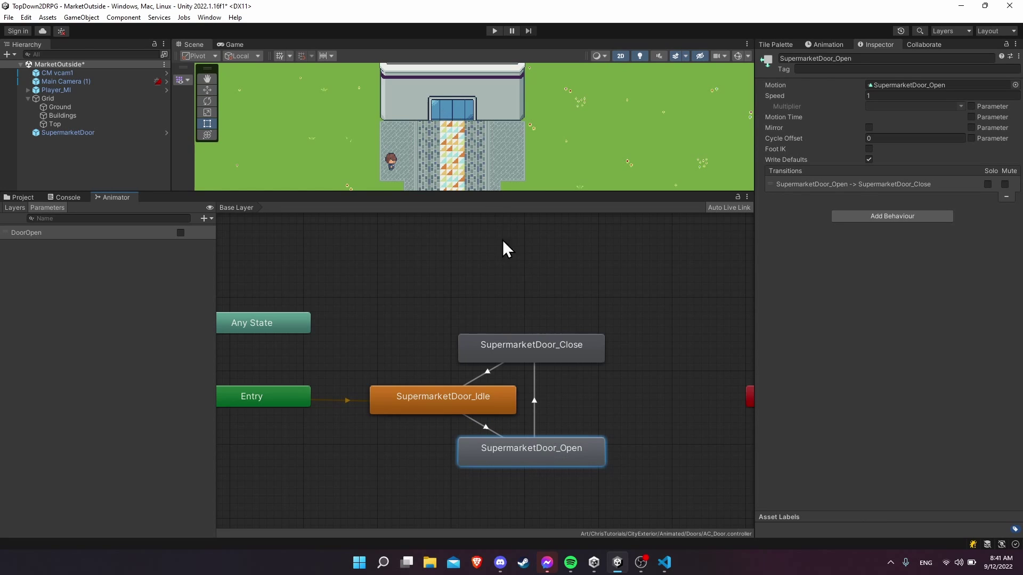
left_click(535, 405)
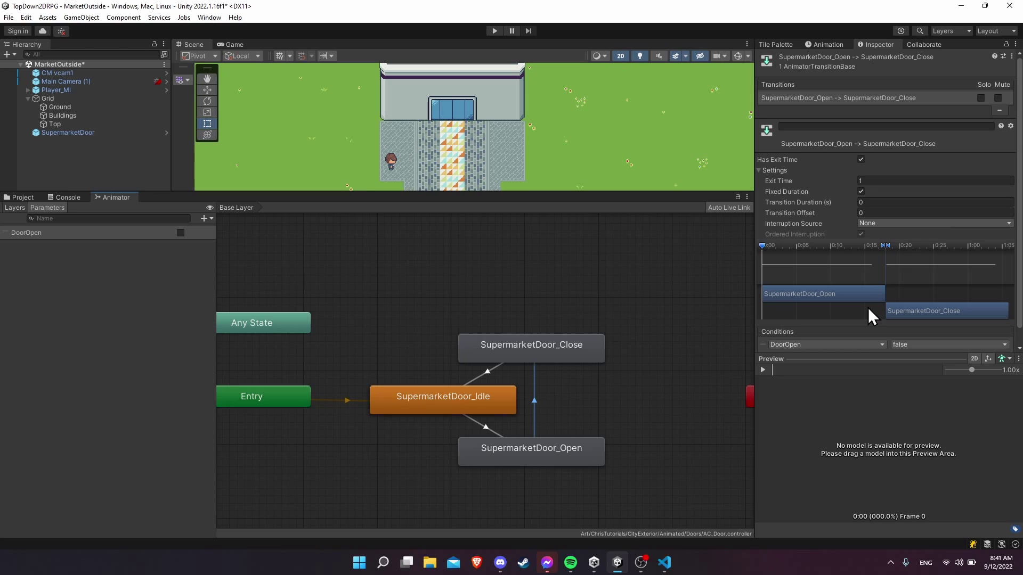
scroll(842, 330, "down", 1)
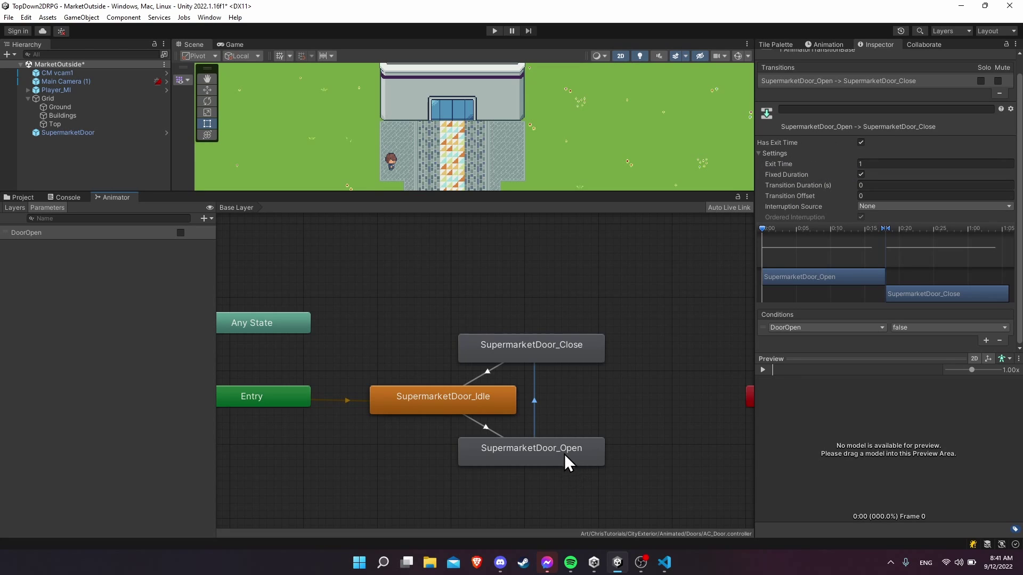
Step: Examine the SupermarketDoor_Close state and its transition back to SupermarketDoor_Idle, and recheck the idle-to-open transition
left_click(554, 353)
middle_click_drag(554, 353, 511, 375)
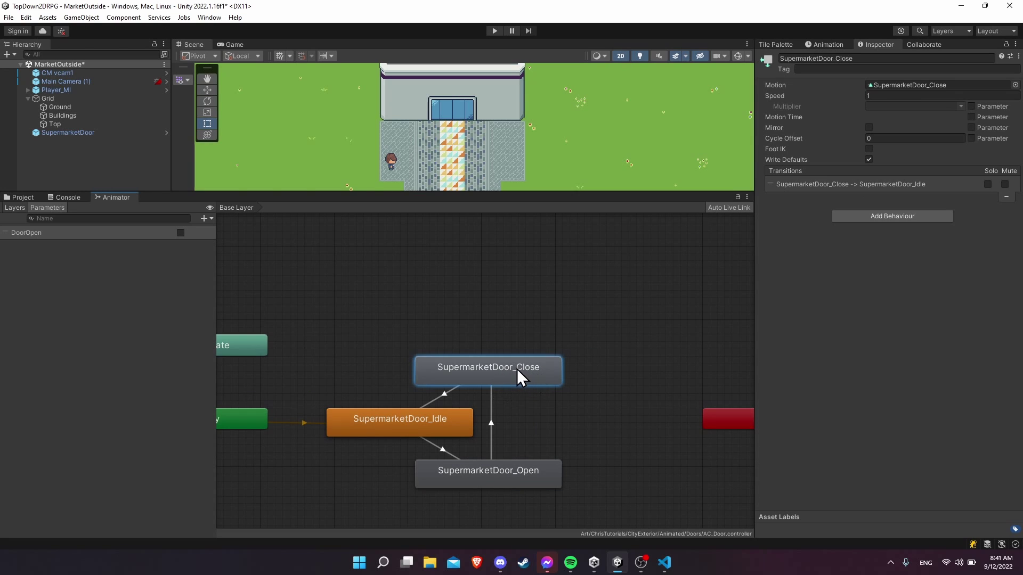
left_click(443, 397)
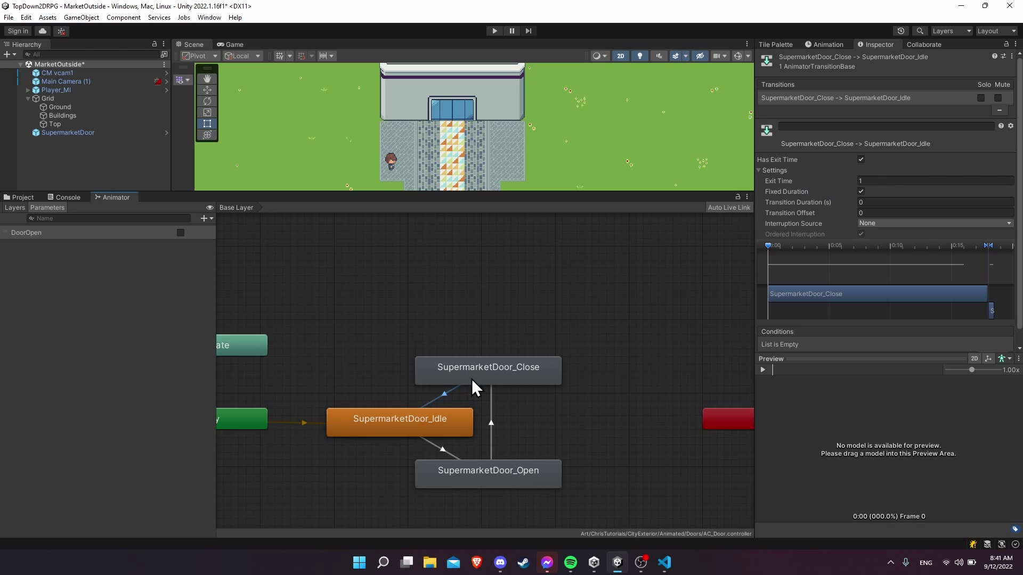
left_click(443, 449)
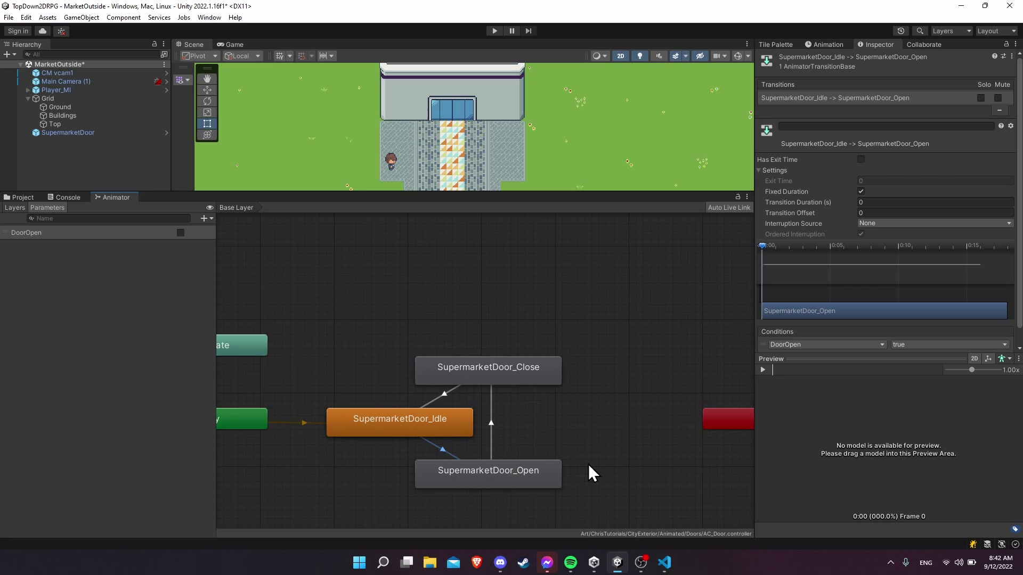
left_click(643, 412)
scroll(643, 412, "down", 1)
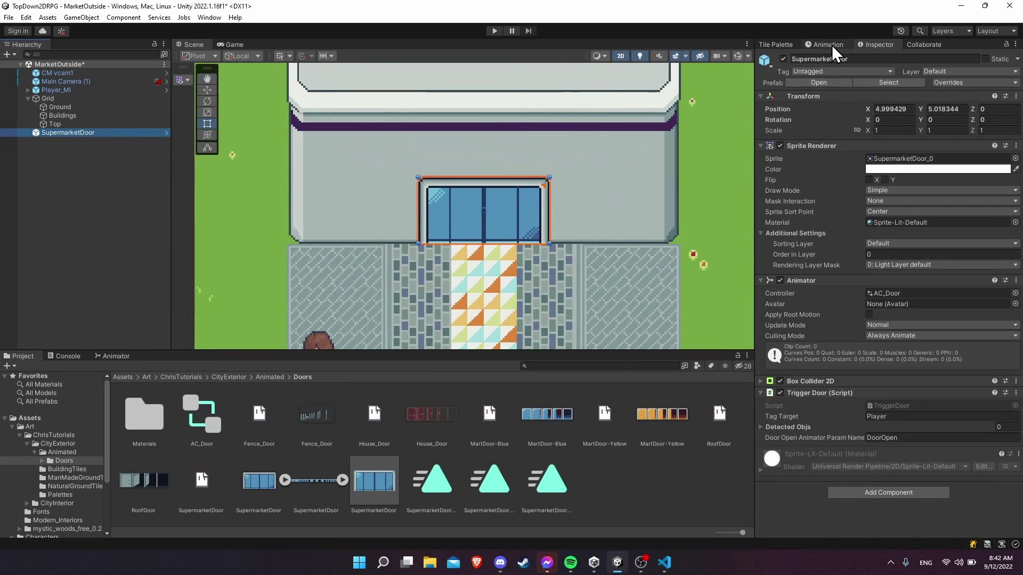
Step: Play the door's closing animation clip on the selected SupermarketDoor to preview it in the scene
left_click(832, 46)
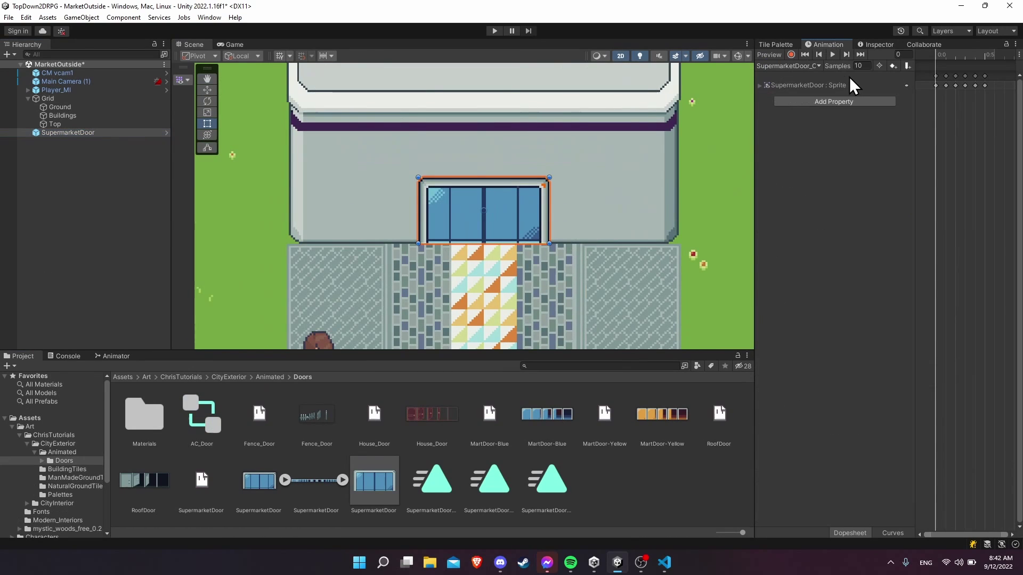
left_click(802, 66)
left_click(819, 89)
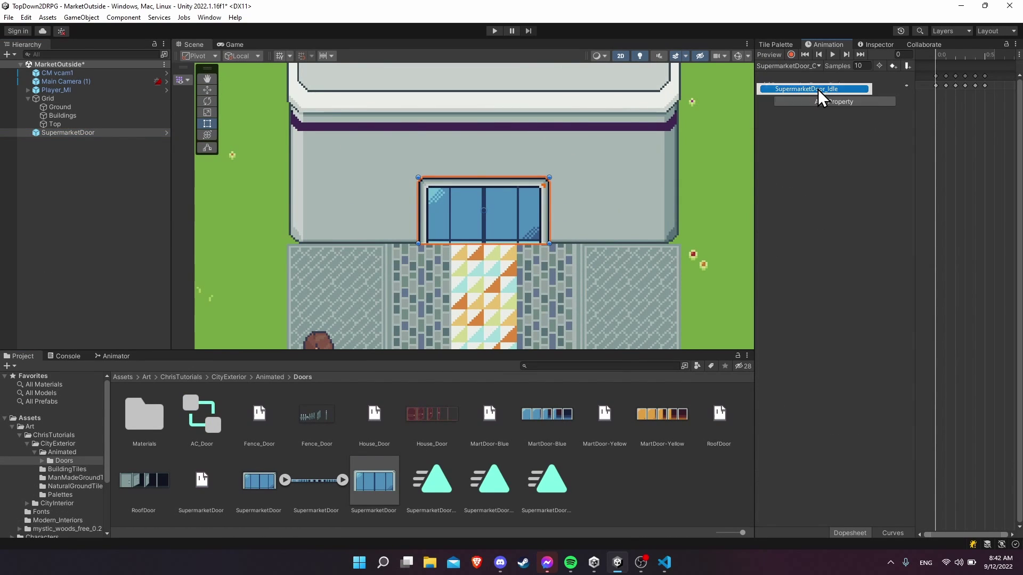
left_click(833, 54)
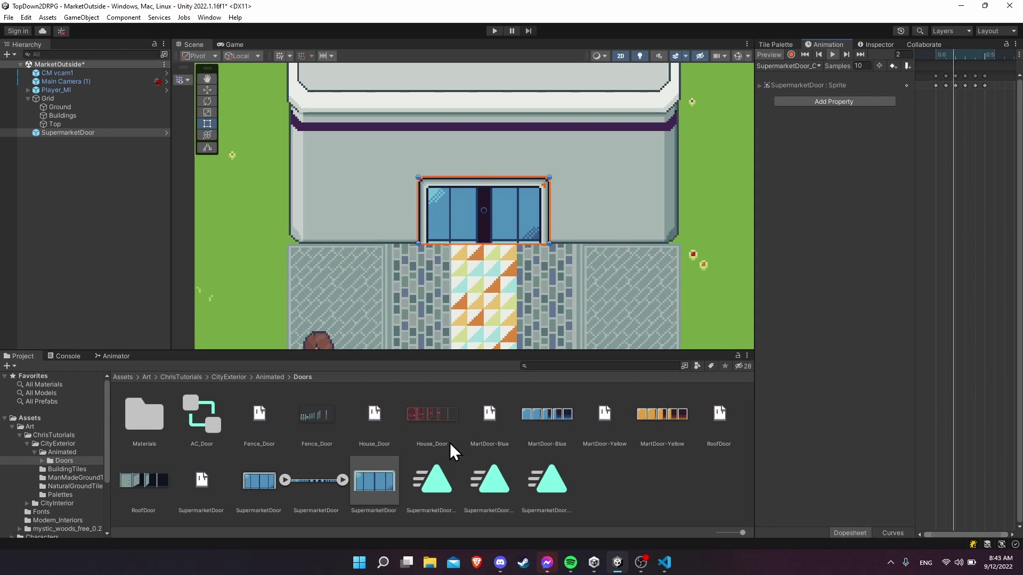
Step: Check the Loop Time setting of the SupermarketDoor_Close and SupermarketDoor_Open clips, and return to the door's animation keyframes
left_click(433, 482)
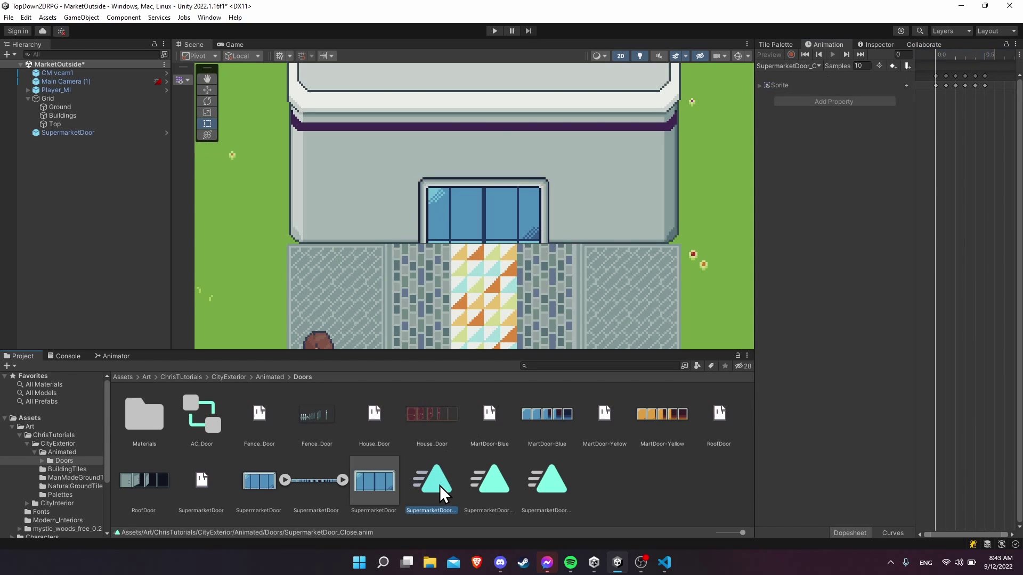
left_click(876, 45)
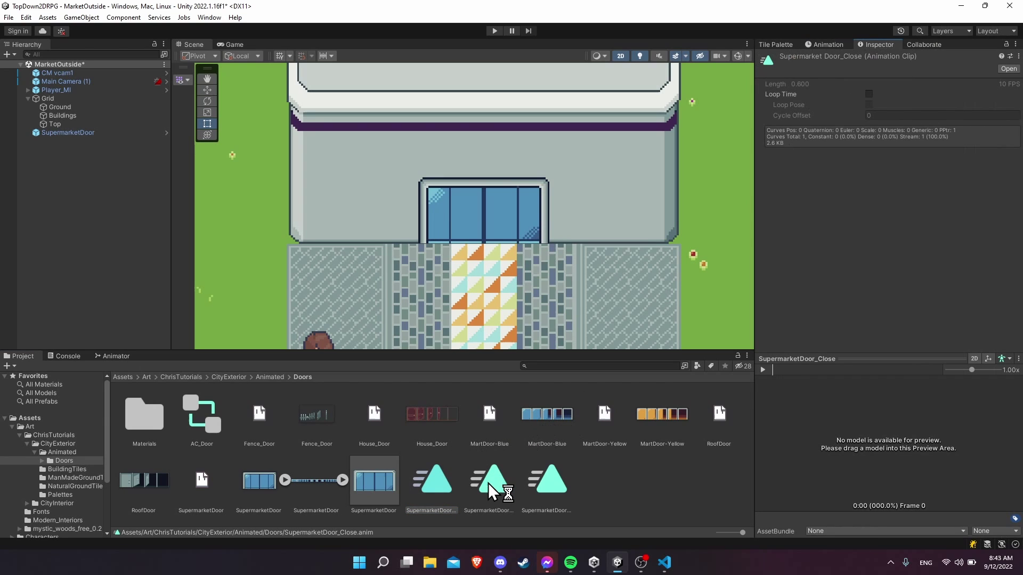
left_click(547, 479)
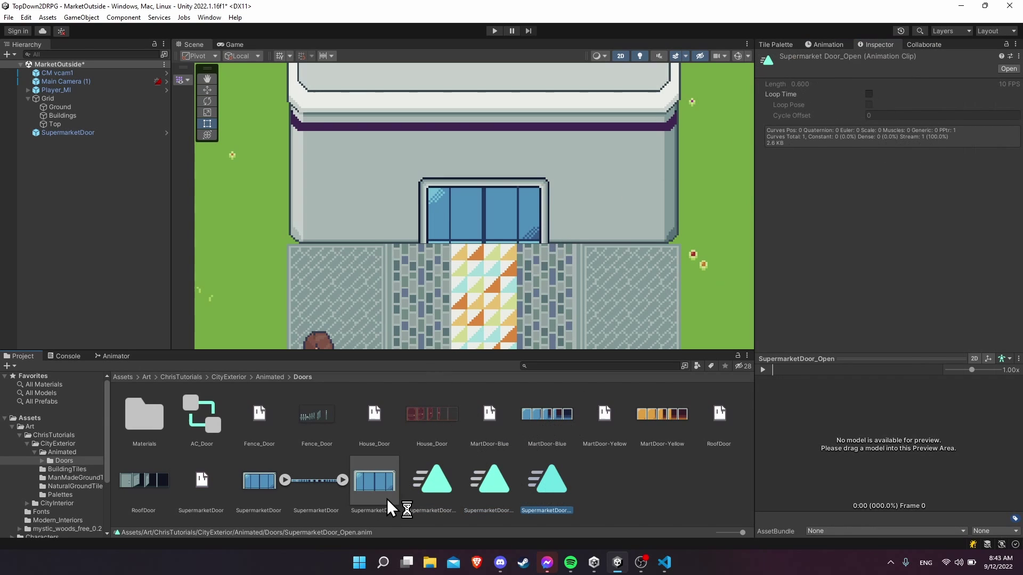
left_click(430, 482)
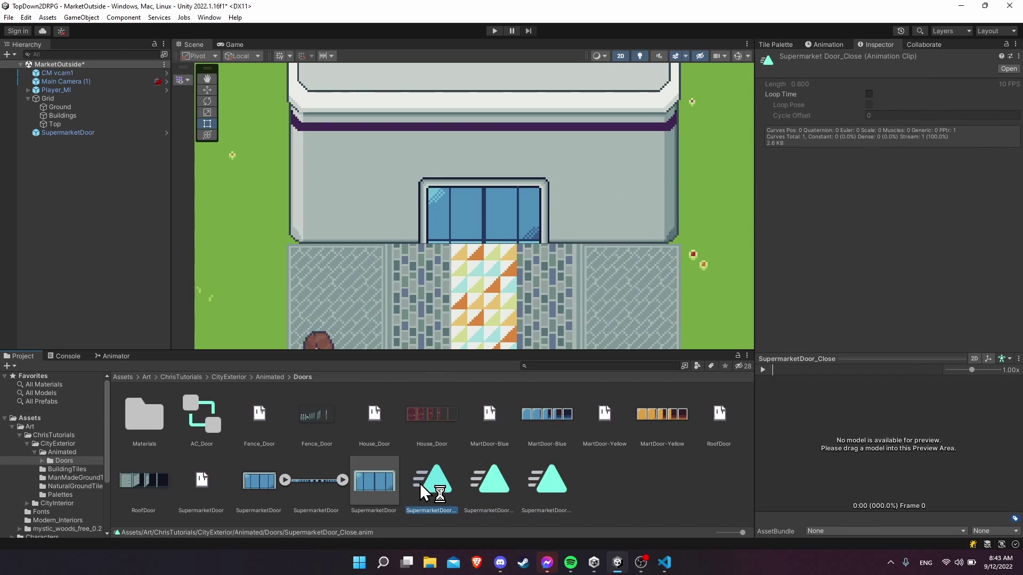
left_click(826, 44)
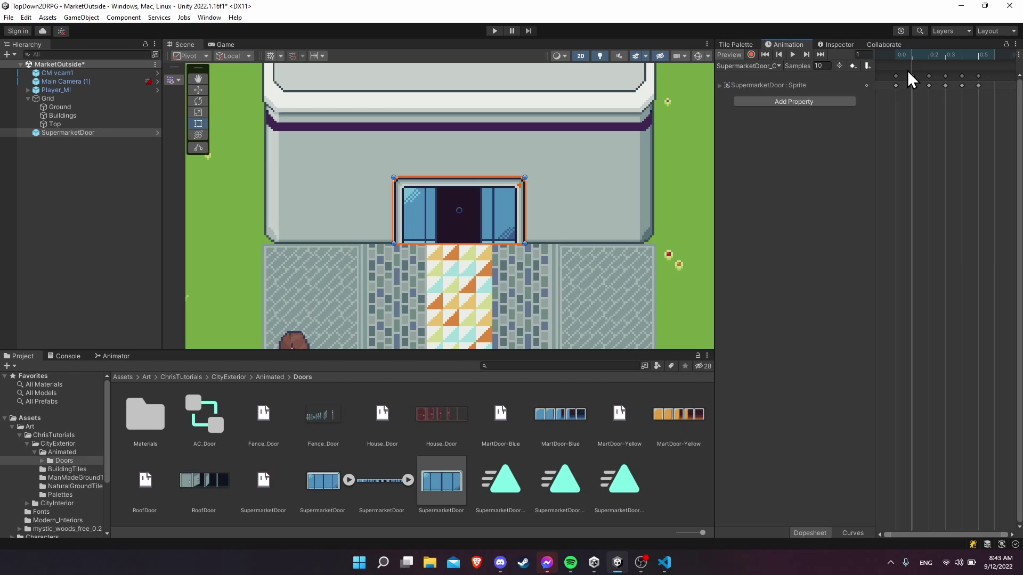
Step: Open the door's TriggerDoor script in Visual Studio Code and examine its animator field and the GetComponent assignment in Start
left_click(836, 44)
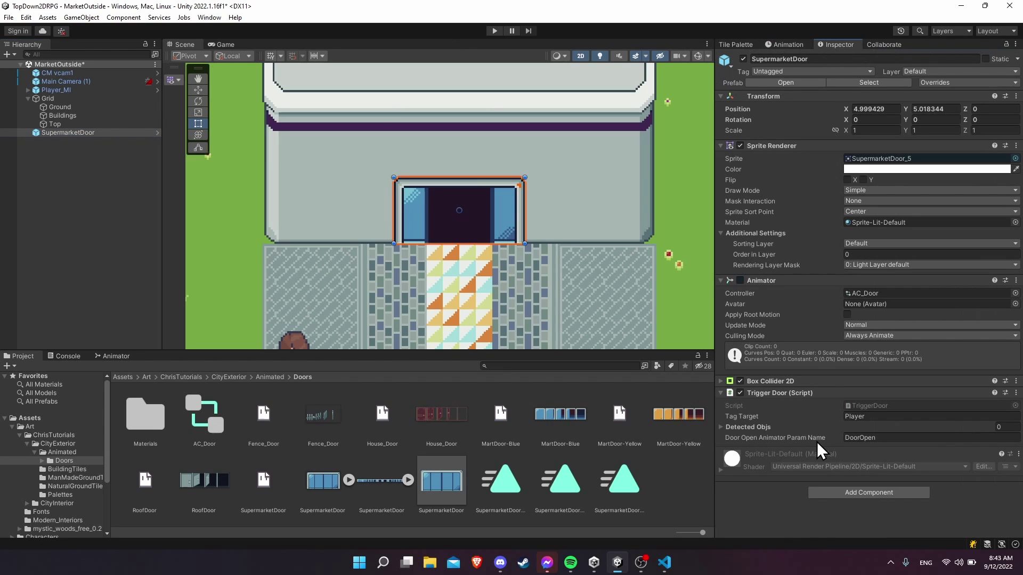
left_click(1016, 394)
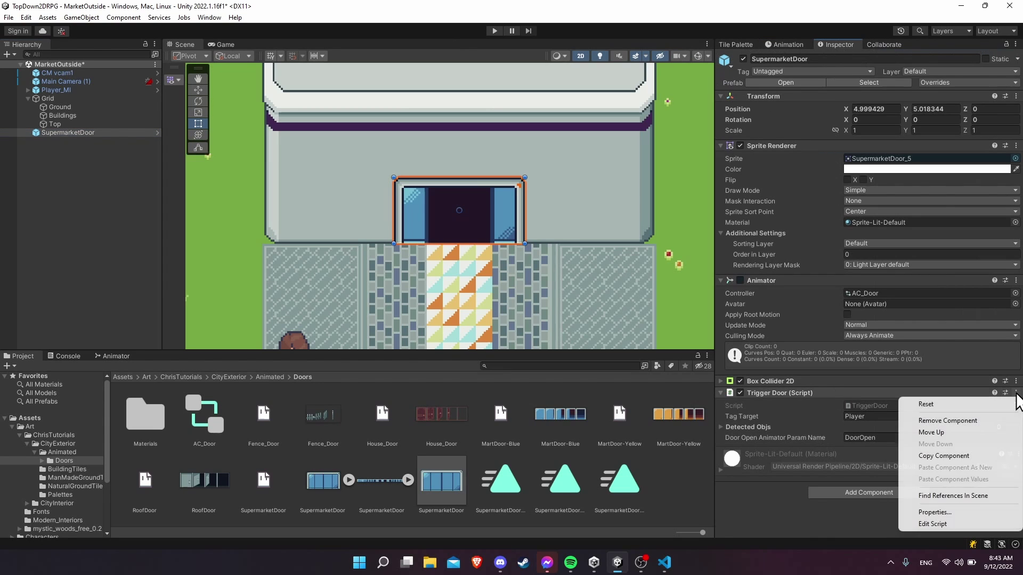
left_click(919, 539)
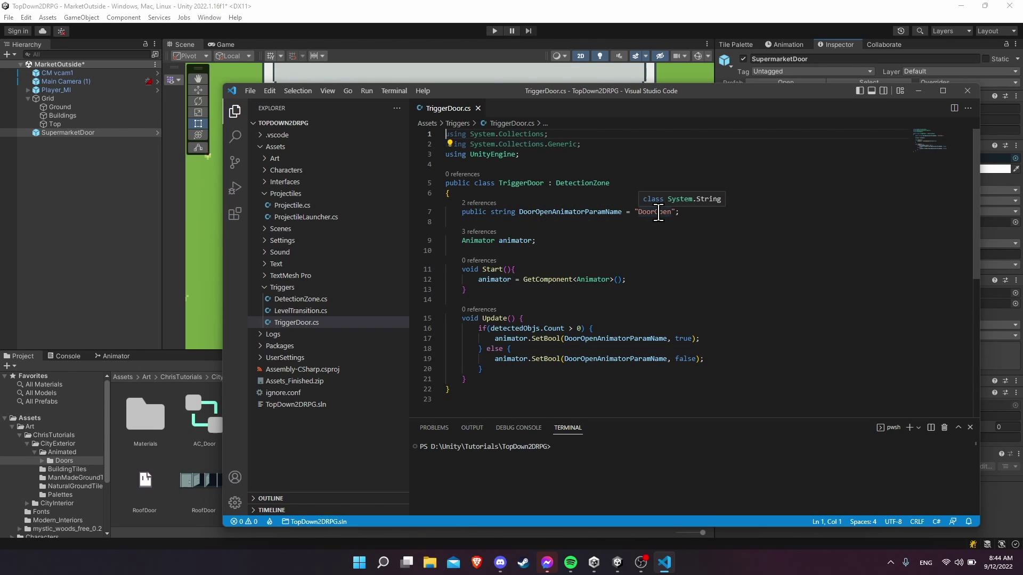
left_click(512, 241)
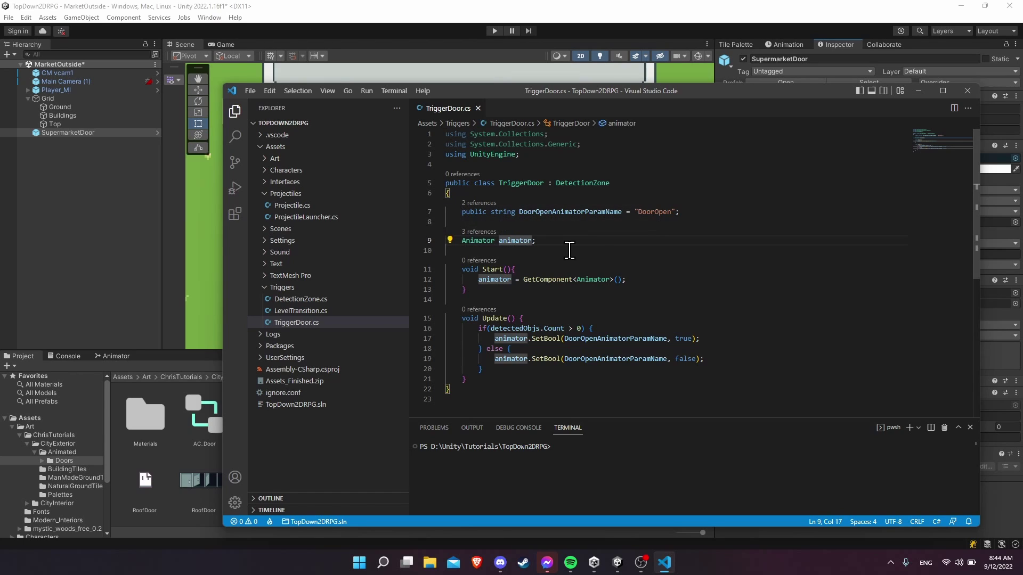
left_click_drag(523, 279, 630, 277)
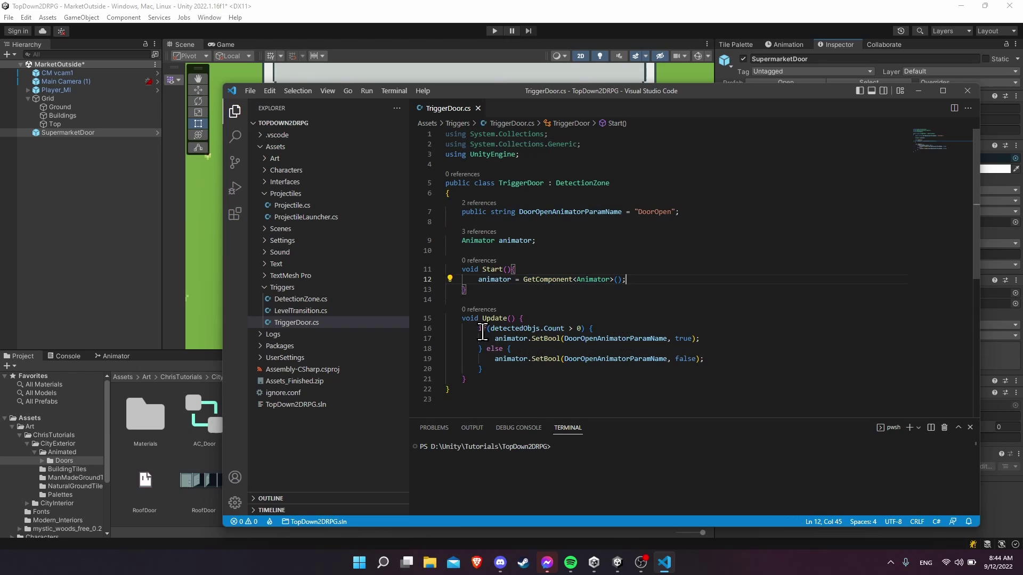
Step: Examine the detectedObjs.Count condition in TriggerDoor's Update method and the SetBool calls in its true and false branches
left_click_drag(478, 328, 594, 329)
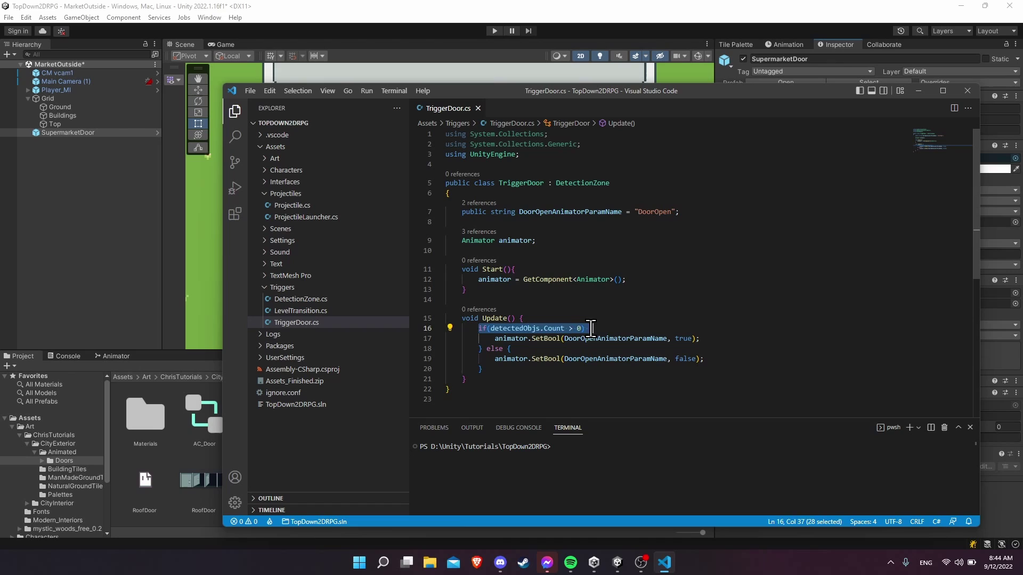
left_click(588, 328)
left_click_drag(496, 339, 708, 339)
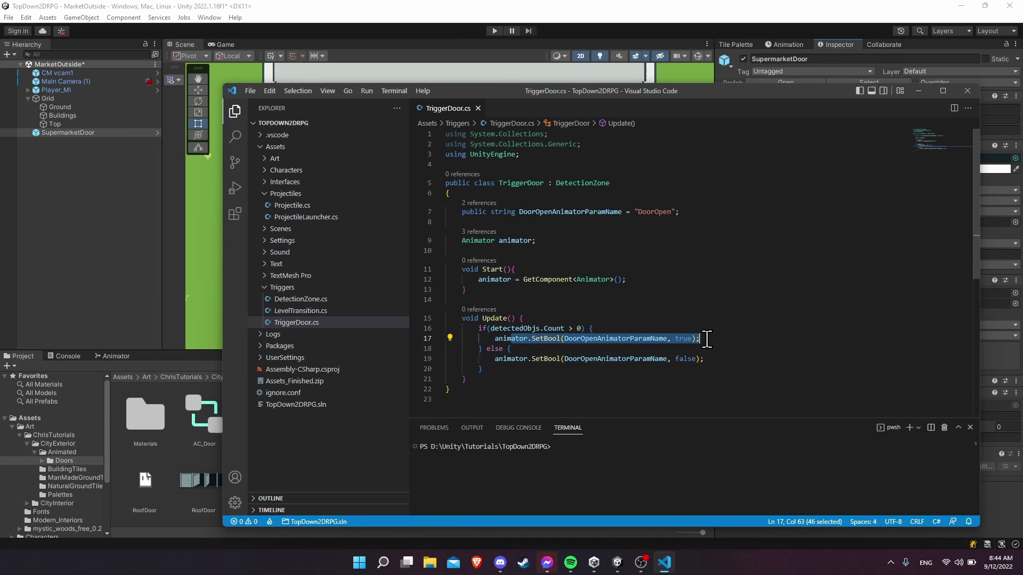
left_click(706, 339)
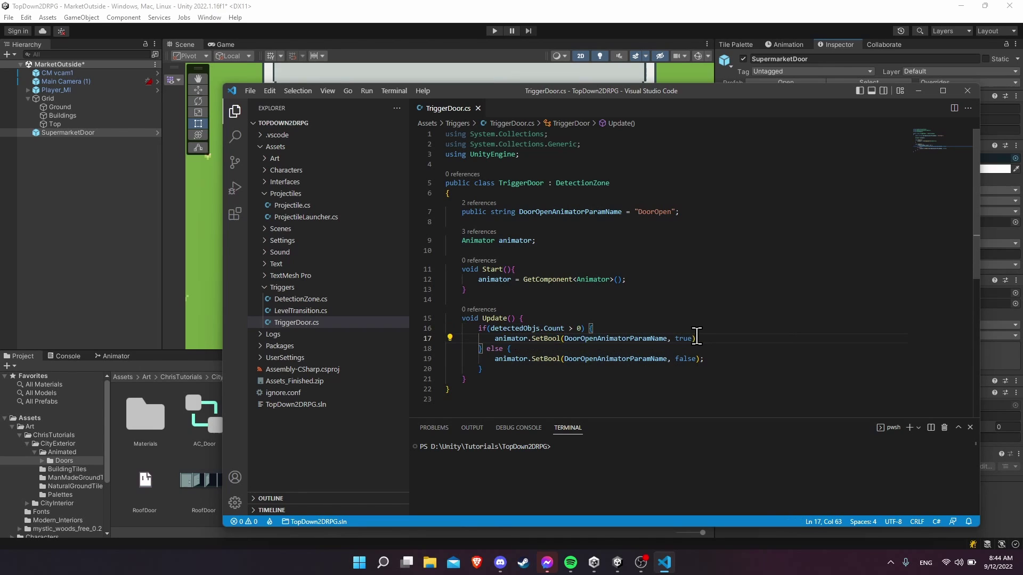
key("Down")
key("Down")
key("Down")
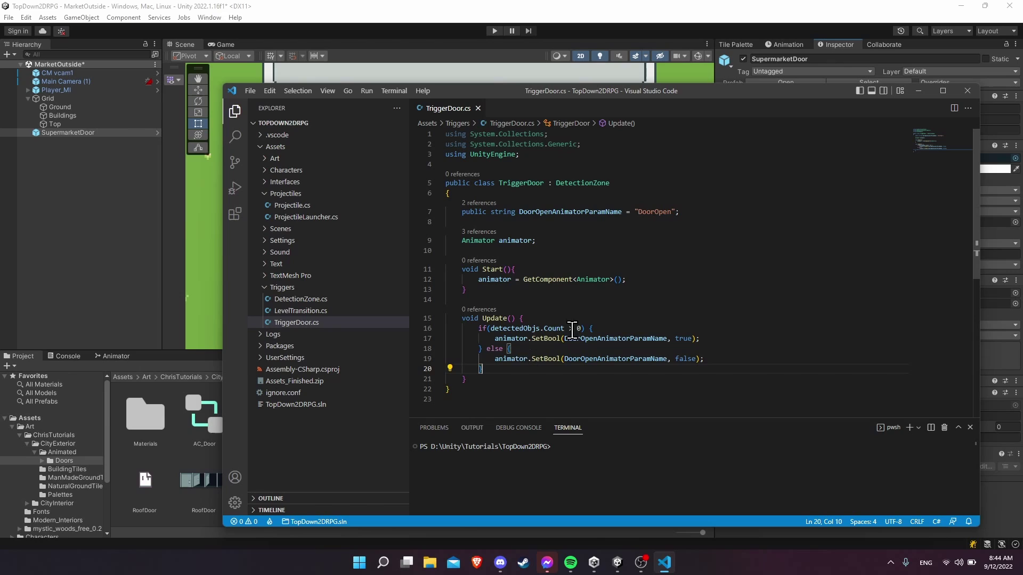
left_click_drag(494, 359, 704, 360)
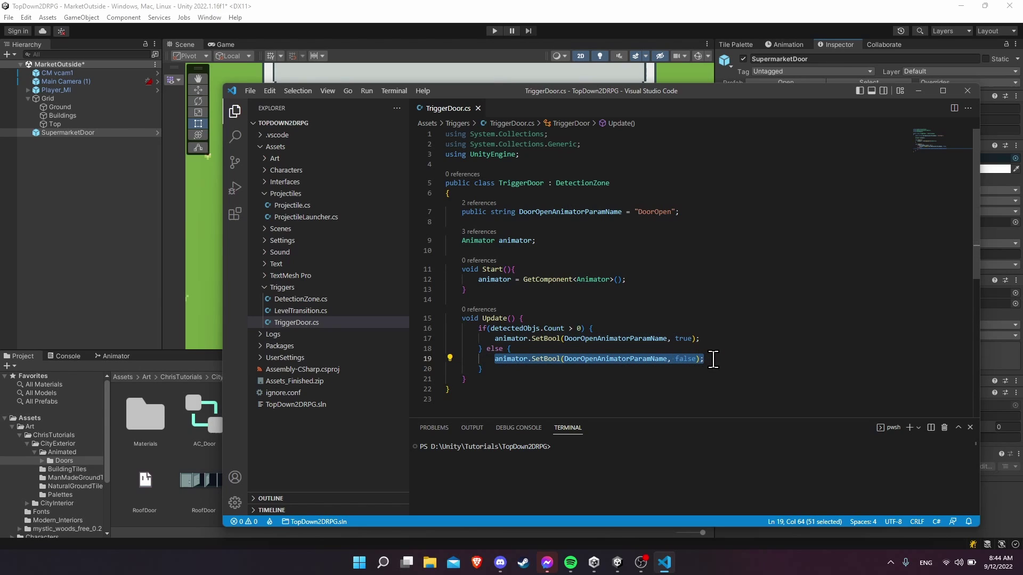
left_click(713, 359)
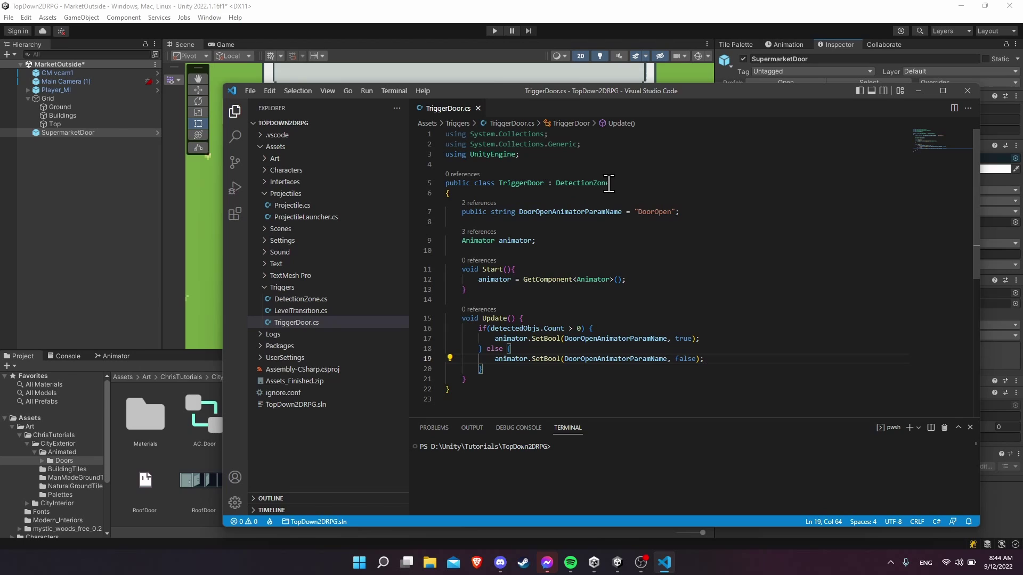
Step: Open the DetectionZone script that TriggerDoor inherits from and examine its tagTarget field
left_click(322, 300)
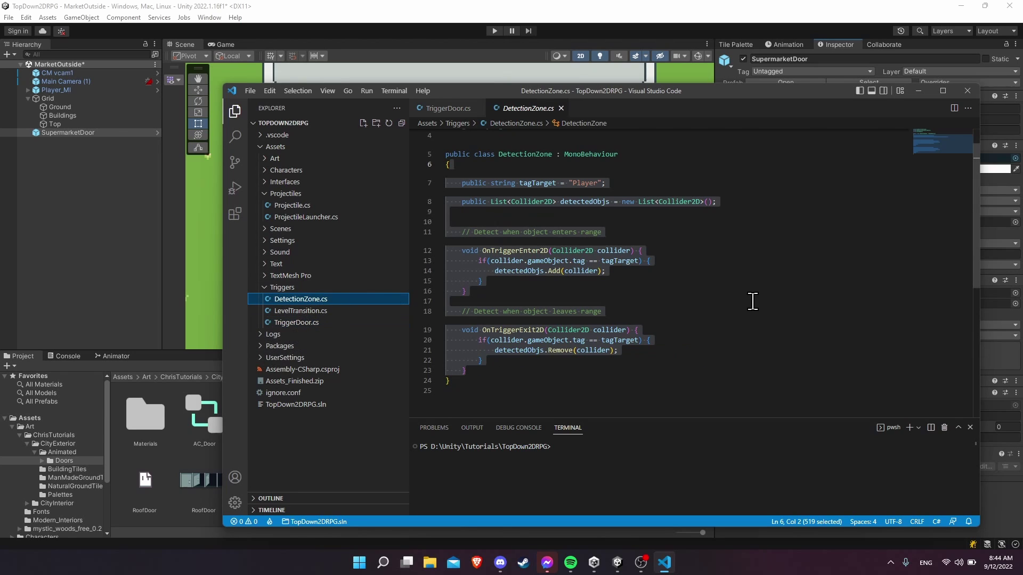
left_click(737, 311)
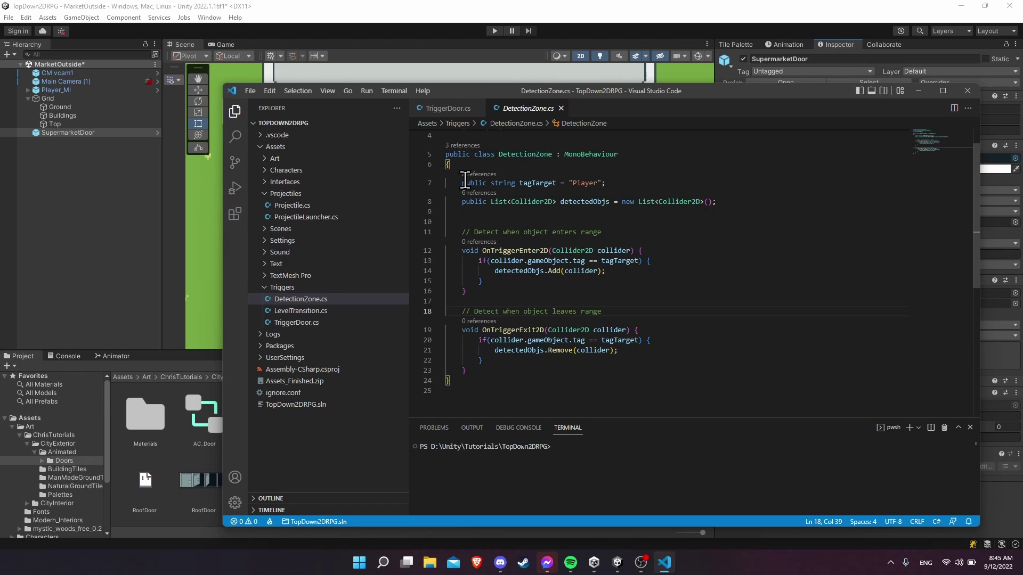
left_click_drag(461, 183, 610, 181)
left_click(609, 182)
Step: Check which tags are available for SupermarketDoor in the Unity editor, and return to the DetectionZone script in Visual Studio Code
left_click(778, 36)
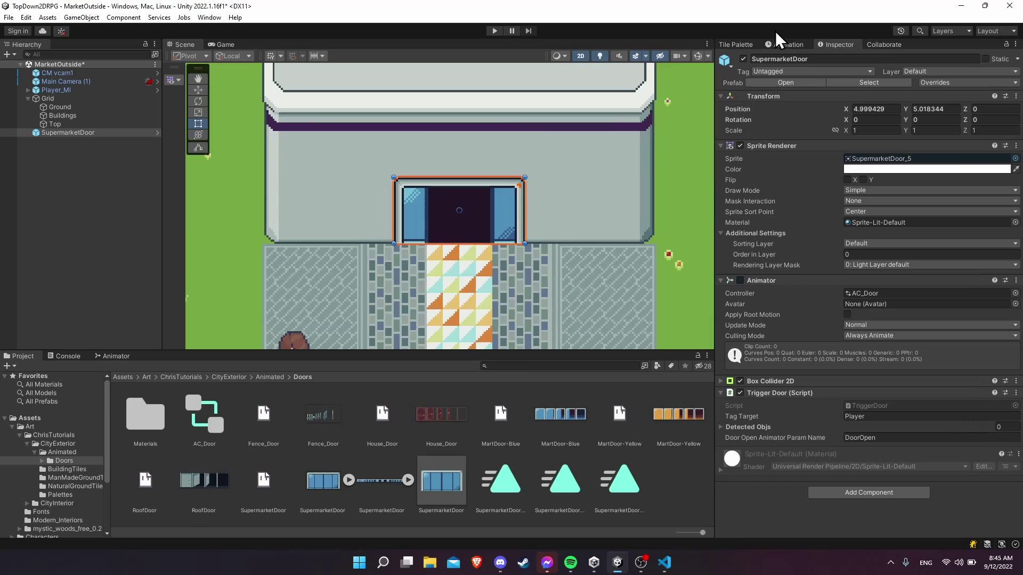
left_click(770, 71)
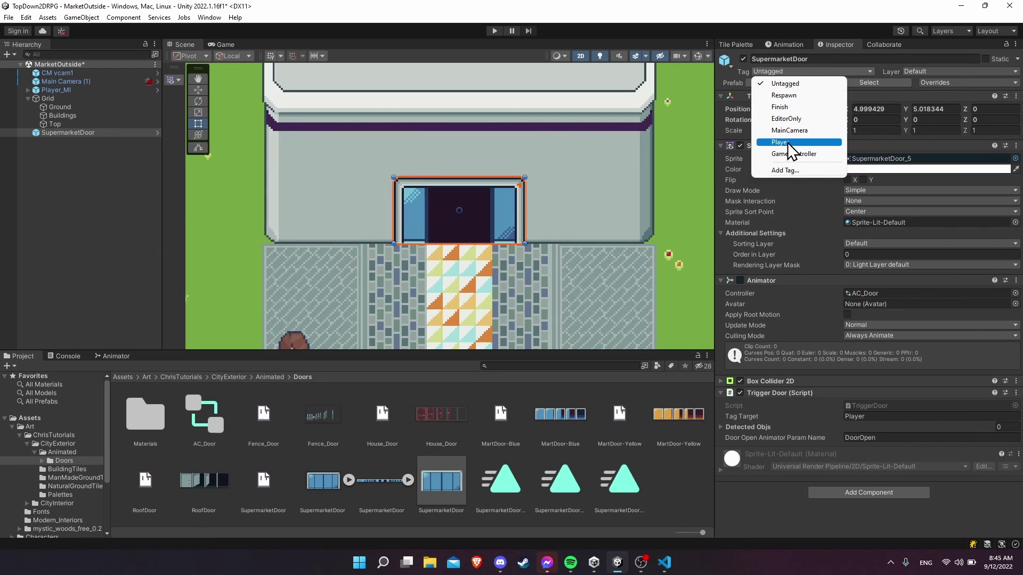
left_click(868, 79)
key("alt+Tab")
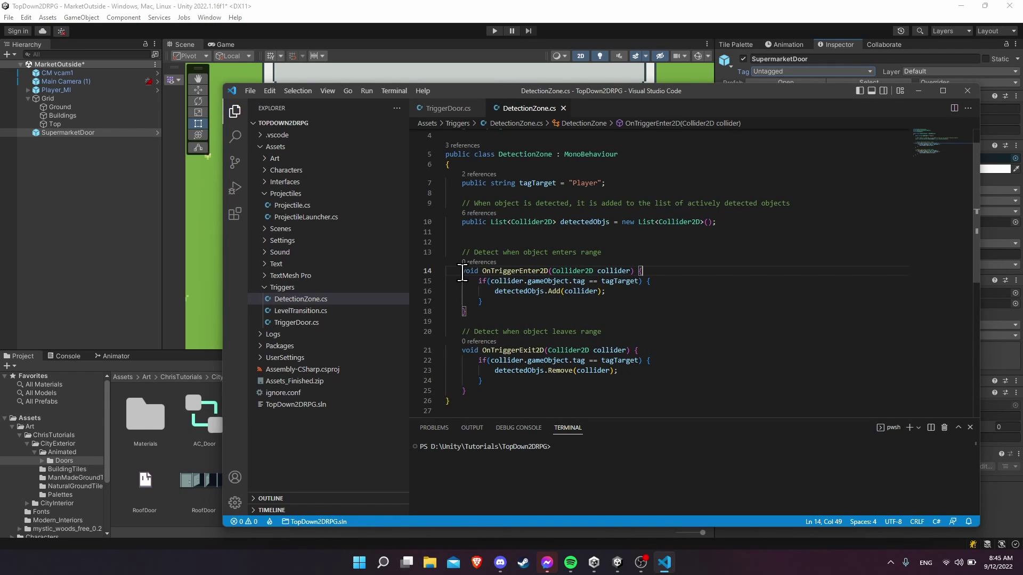
Step: Examine the OnTriggerEnter2D and OnTriggerExit2D methods and the condition comparing the collider's game object tag with tagTarget
left_click_drag(462, 273, 669, 273)
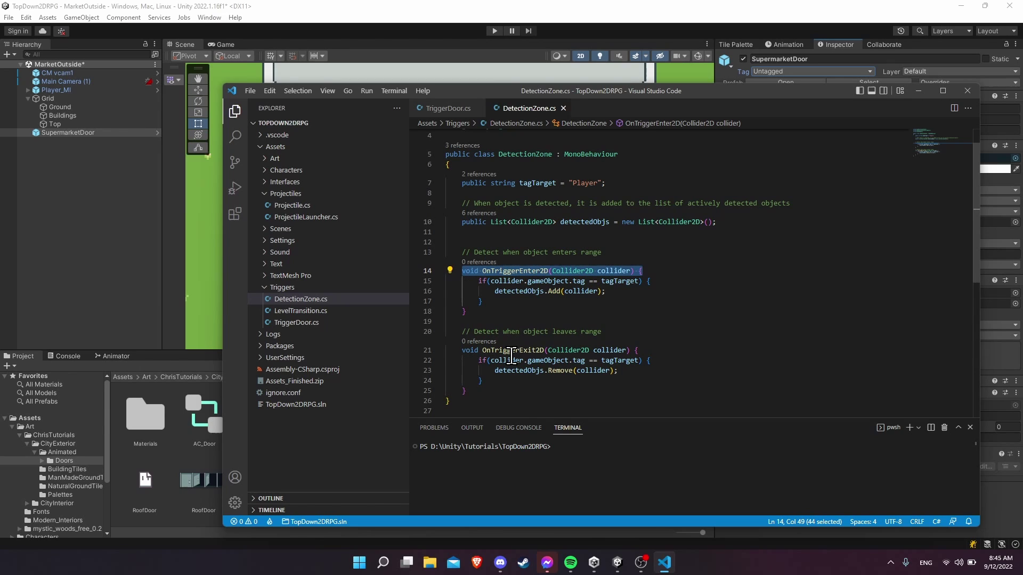
left_click(510, 360)
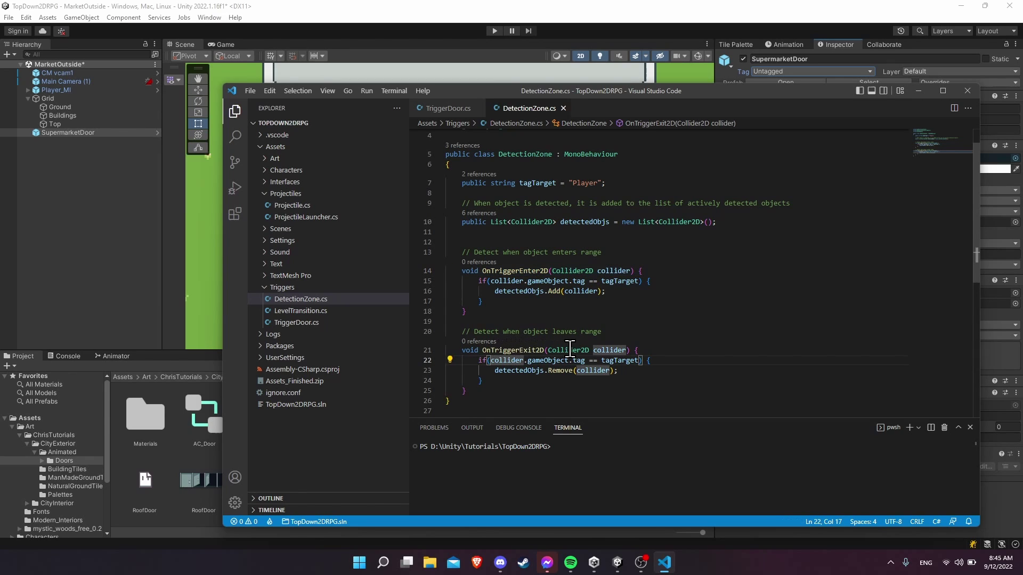
mouse_move(511, 353)
left_click(482, 281)
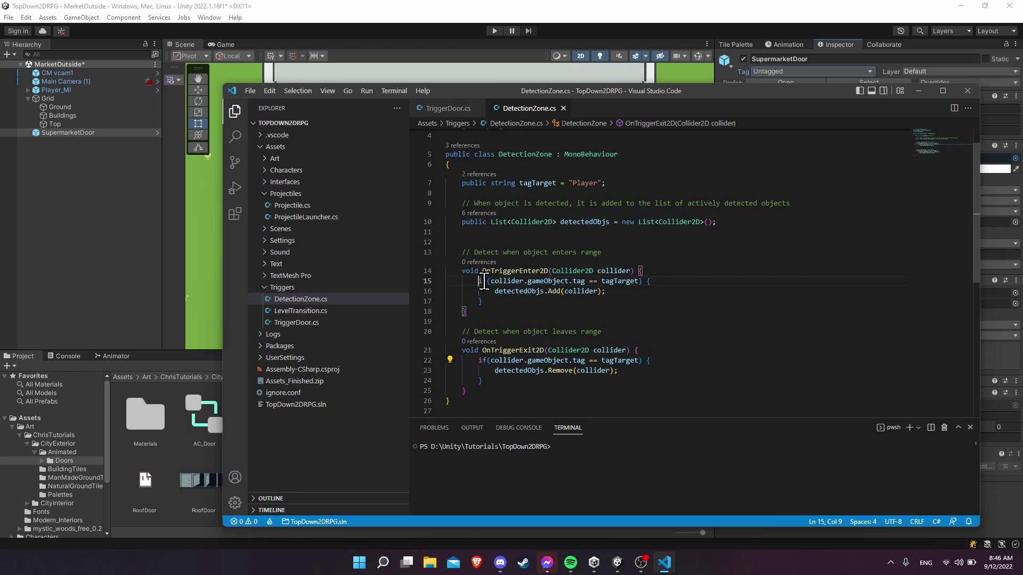
left_click_drag(482, 281, 630, 281)
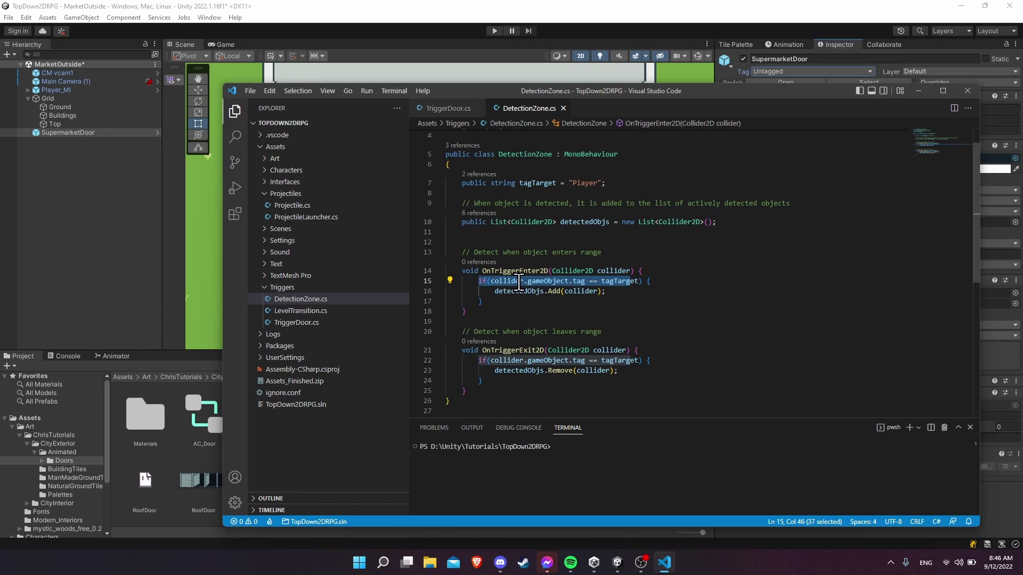
left_click(503, 281)
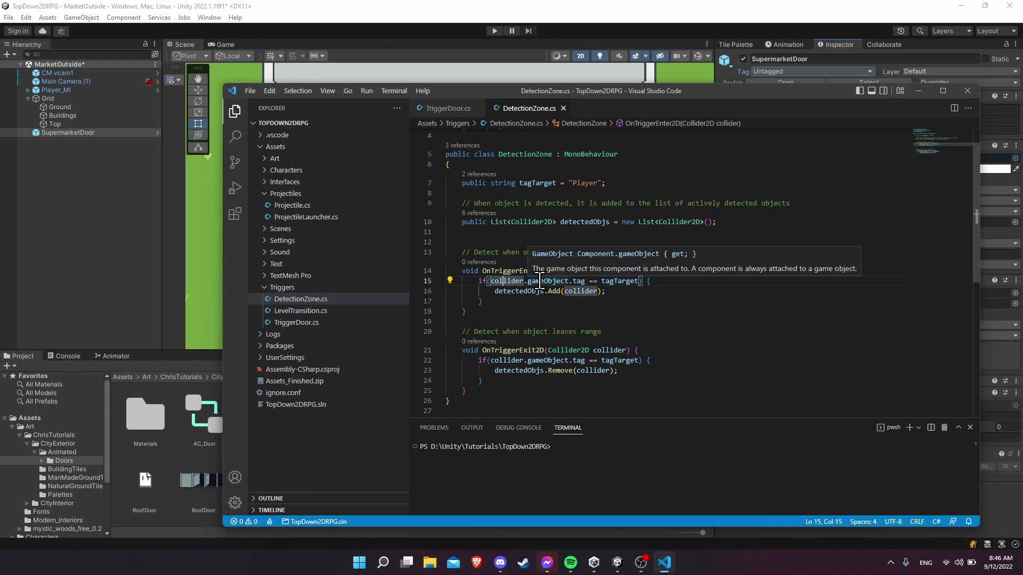
Step: Switch to Unity and review the tag options of SupermarketDoor and of Player_MI, choosing the Player tag for Player_MI
left_click(754, 73)
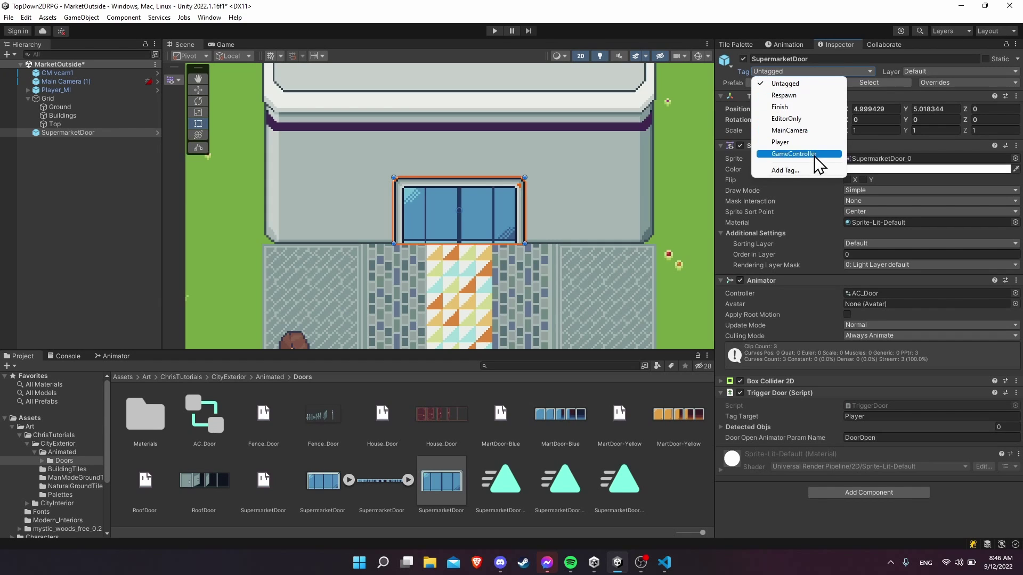
left_click(754, 85)
left_click(102, 89)
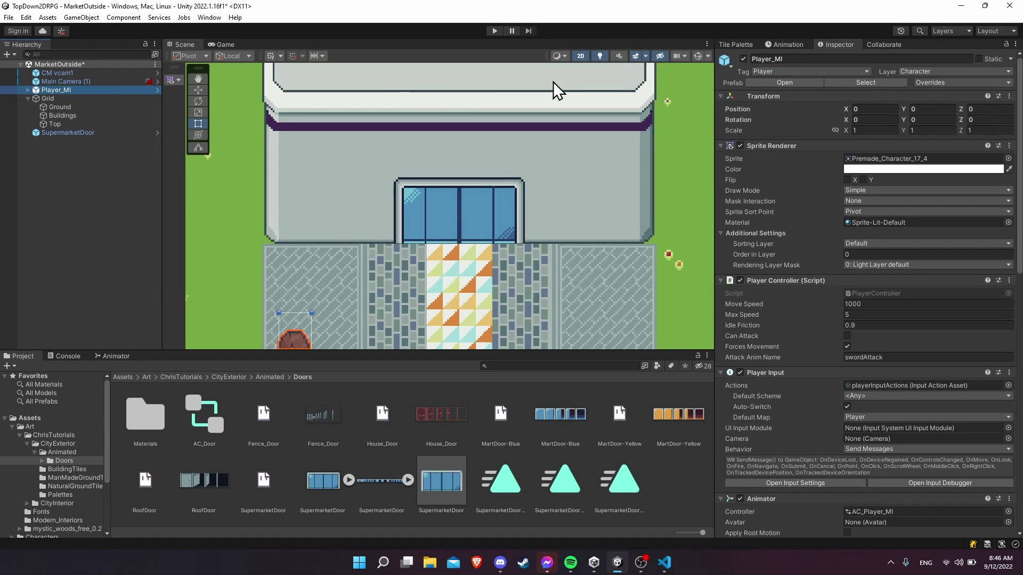
left_click(788, 73)
left_click(804, 142)
left_click(789, 71)
left_click(743, 79)
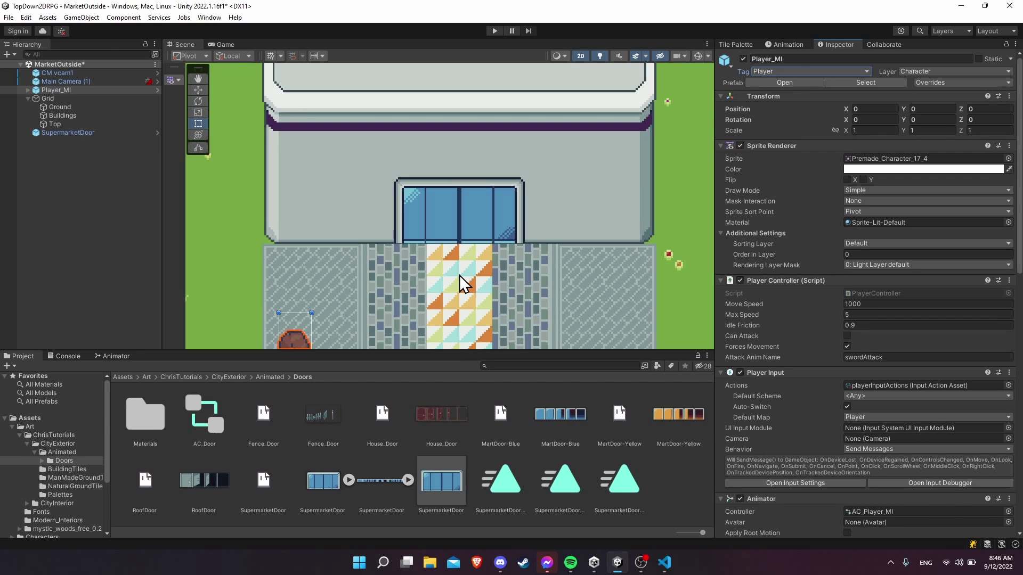
left_click(779, 71)
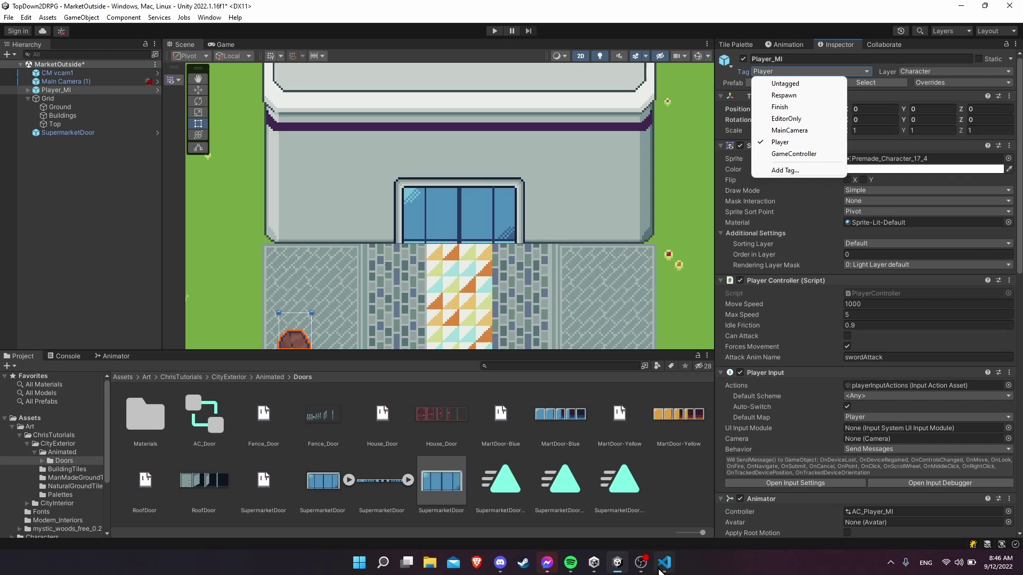
Step: Return to the DetectionZone script in Visual Studio Code and examine the lines that add and remove colliders in detectedObjs
left_click(662, 568)
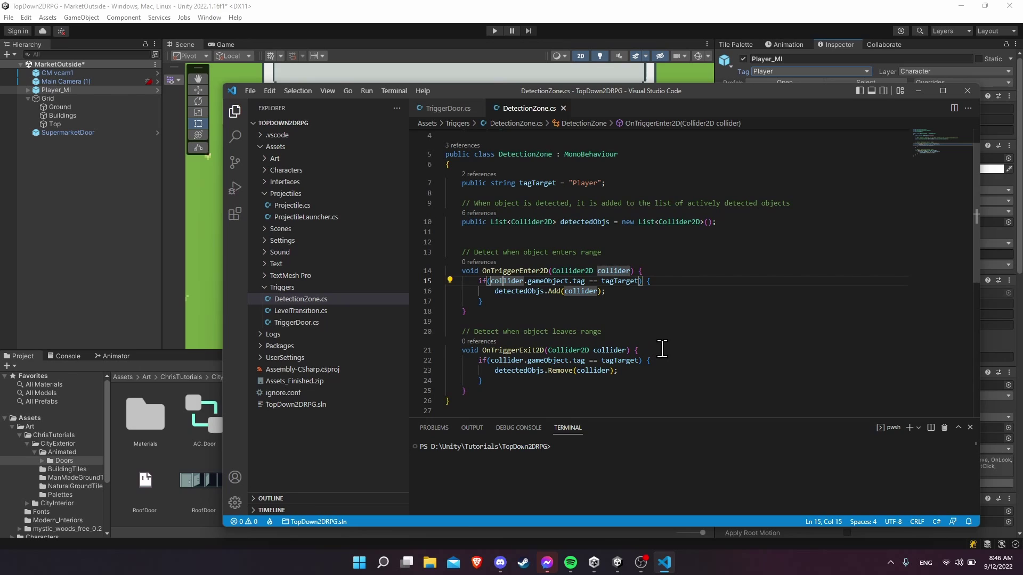
scroll(554, 277, "down", 2)
scroll(455, 235, "up", 1)
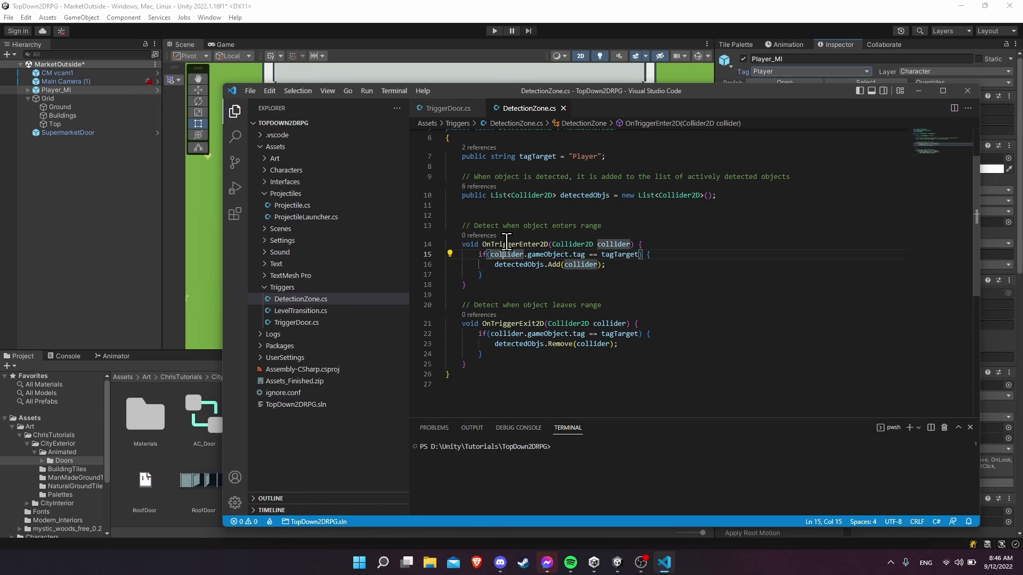
left_click_drag(490, 264, 645, 263)
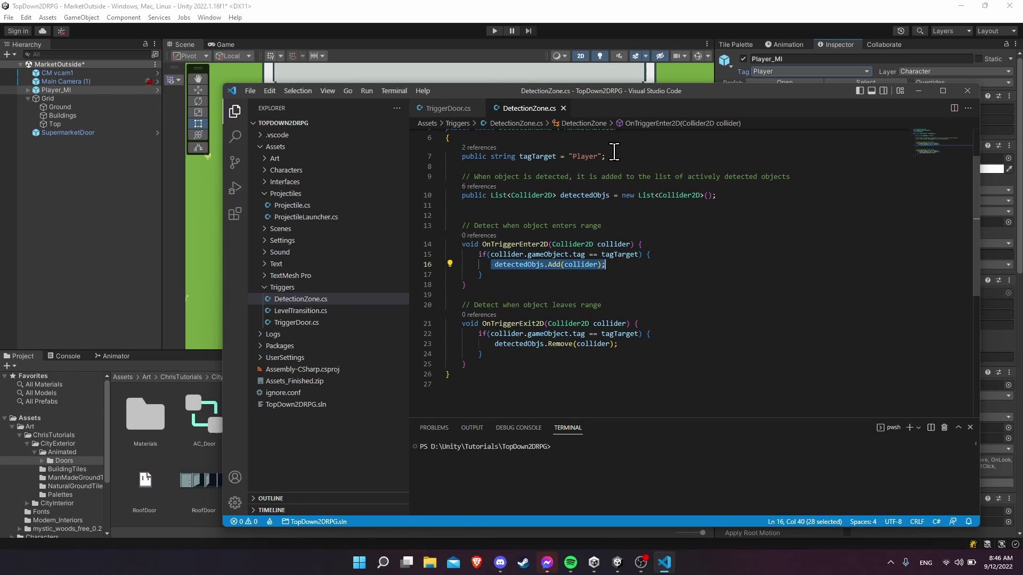
left_click_drag(480, 324, 642, 324)
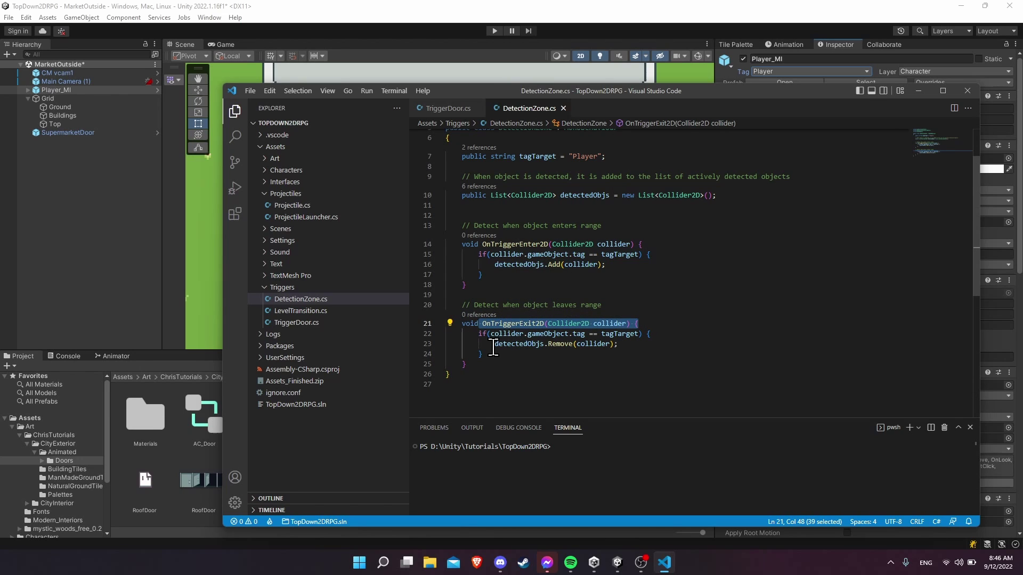
left_click_drag(494, 343, 678, 344)
left_click(678, 344)
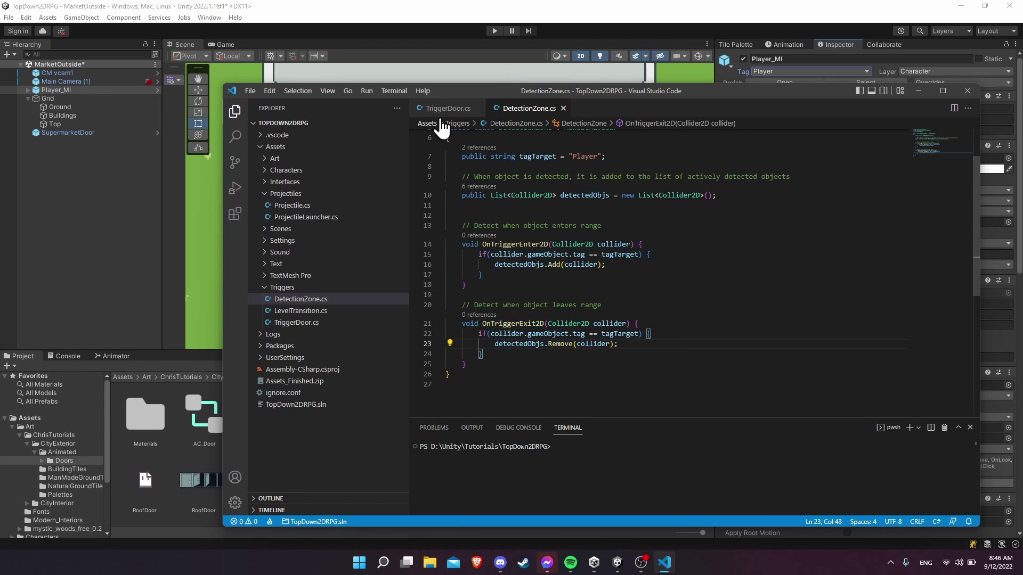
Step: Reopen the TriggerDoor script and recheck the detectedObjs.Count condition with the true and false values passed to SetBool
left_click(447, 108)
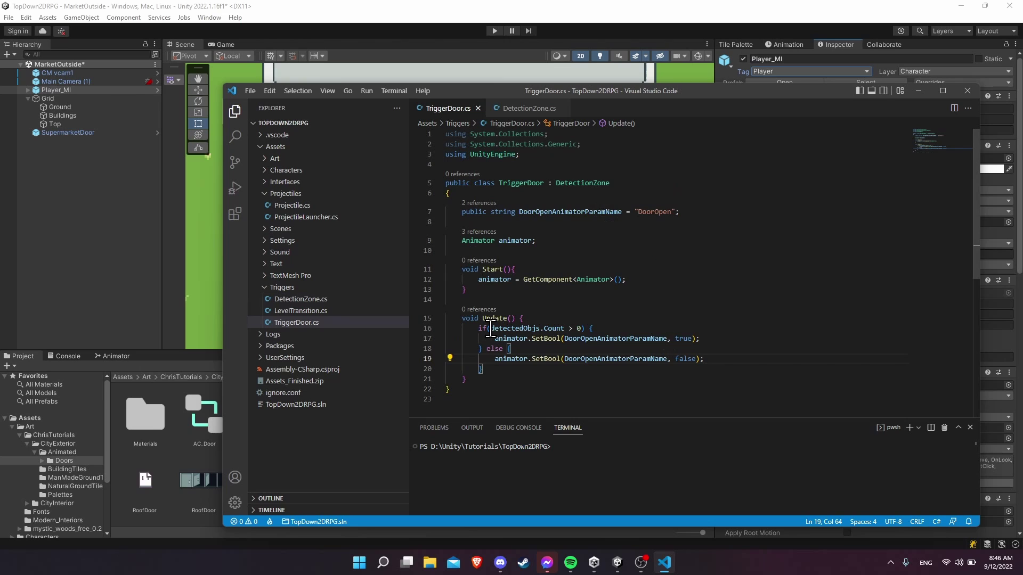
left_click_drag(491, 328, 582, 329)
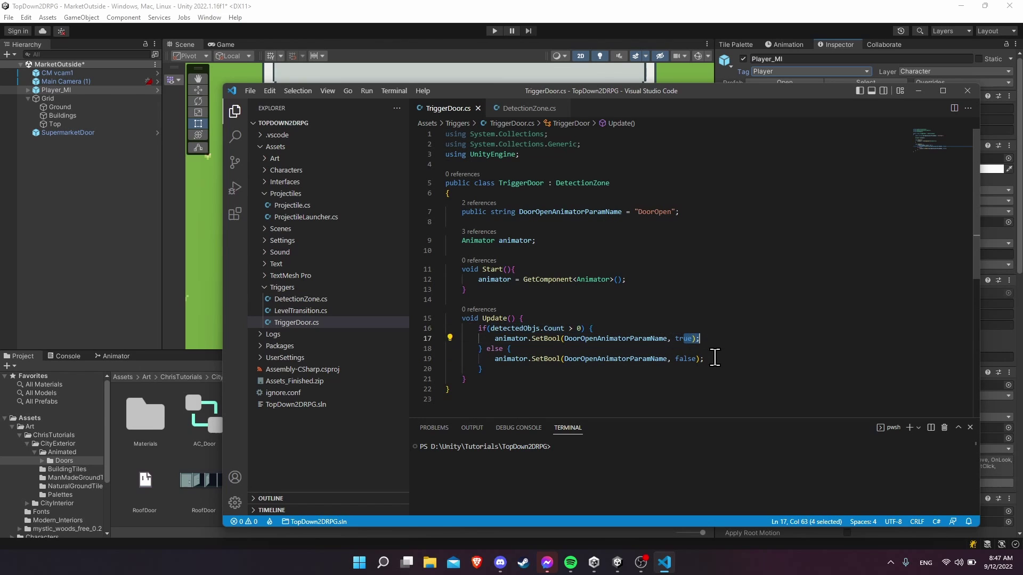
left_click_drag(659, 359, 742, 359)
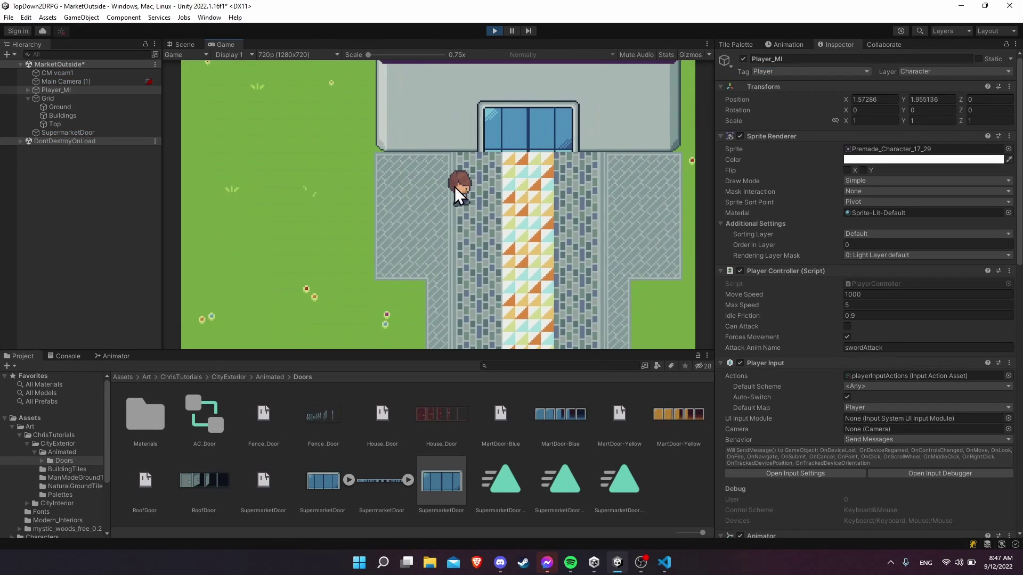
Step: Test the supermarket door in Unity's play mode by walking the player up to it and away, and stop the game
key("w")
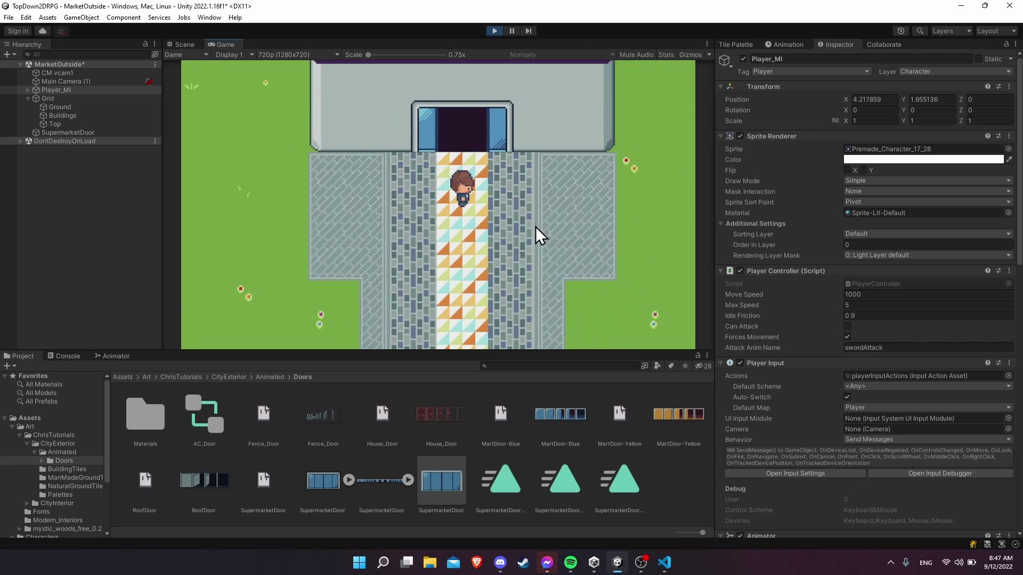
key("s")
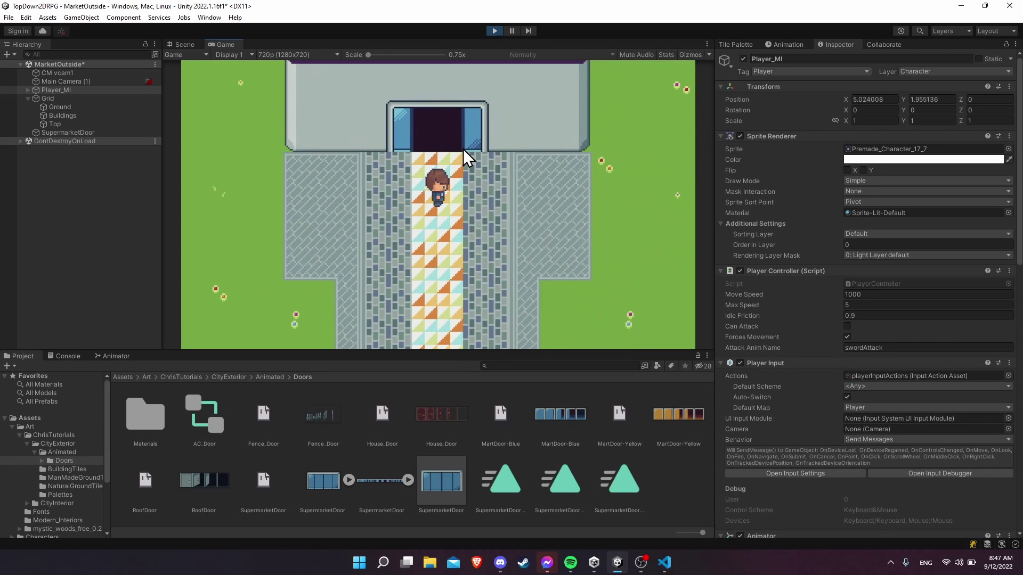
key("a")
key("a")
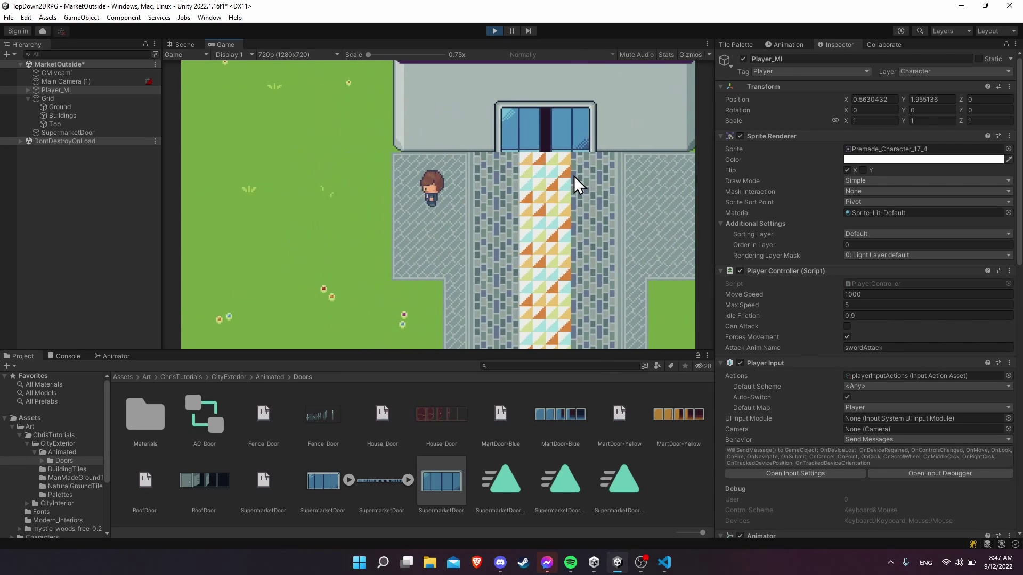
left_click(494, 31)
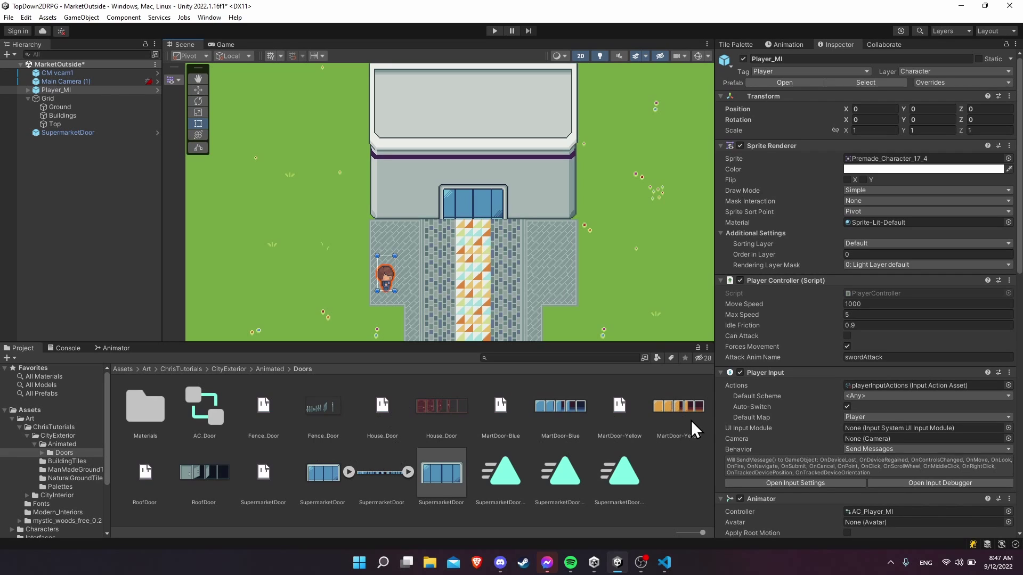
Step: Slice the MartDoor-Yellow sprite sheet in the Sprite Editor using Grid By Cell Count with 5 columns and 1 row
left_click(666, 403)
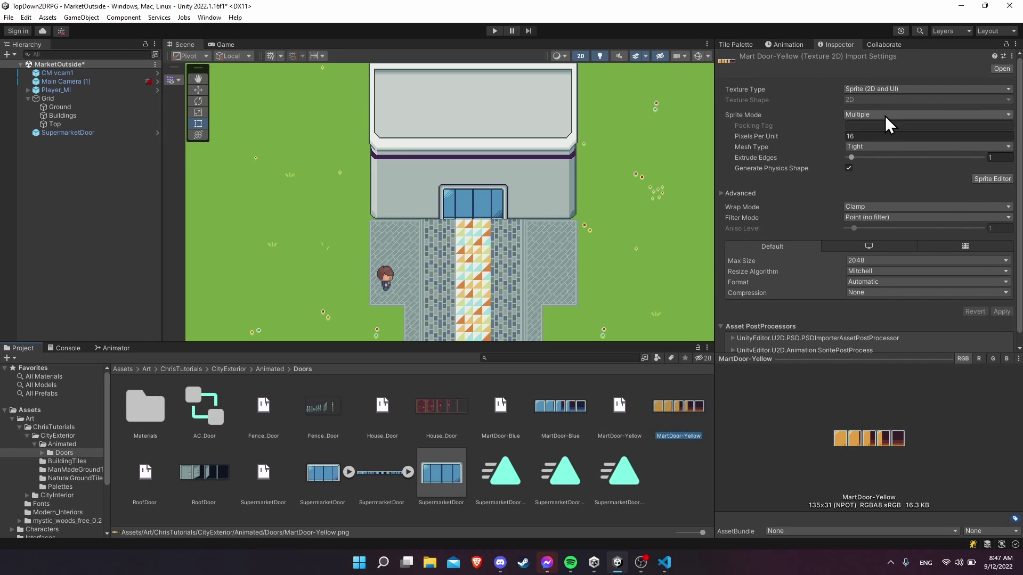
left_click(1004, 182)
left_click(243, 144)
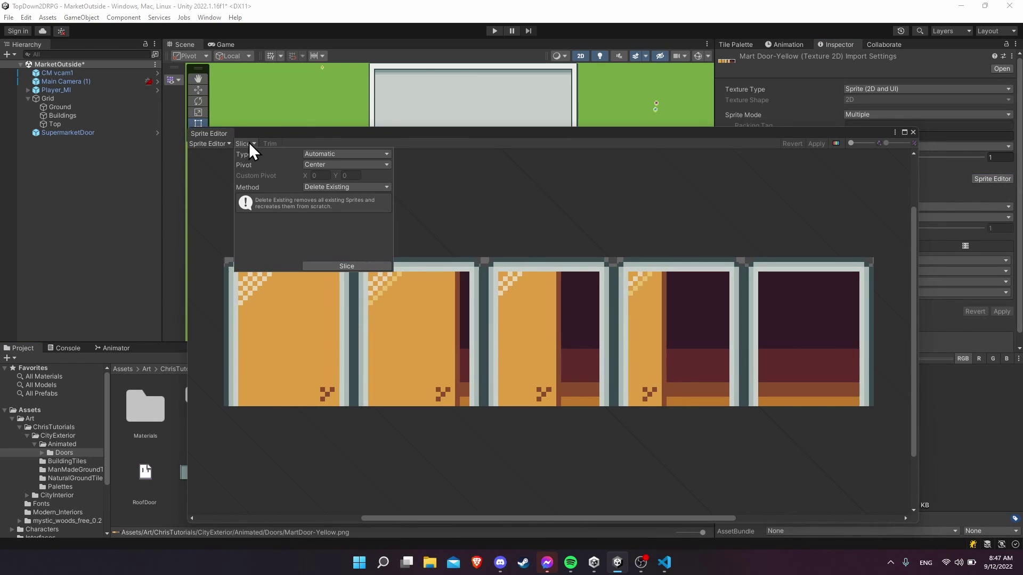
left_click(358, 155)
left_click(369, 187)
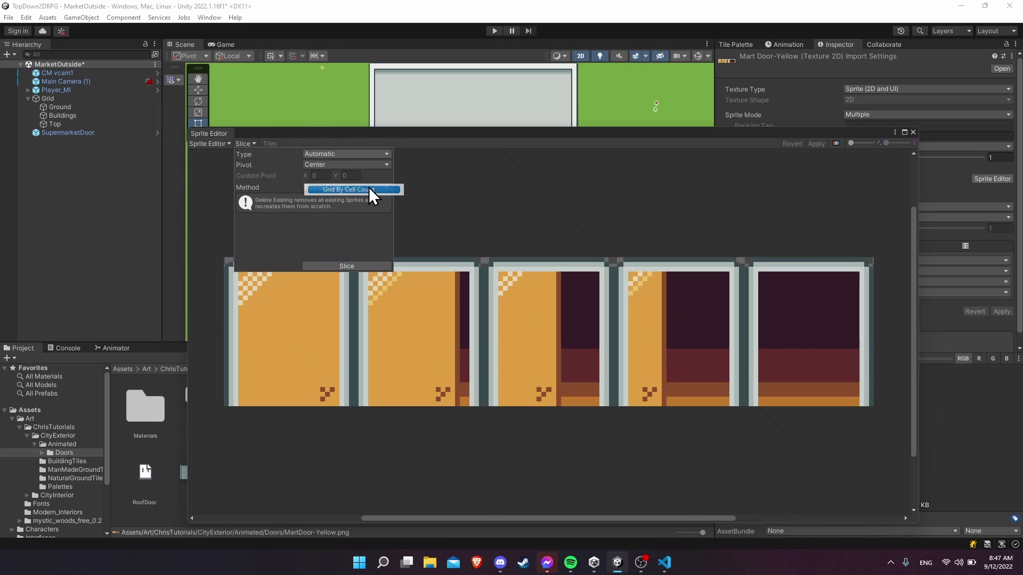
left_click(326, 165)
type("5")
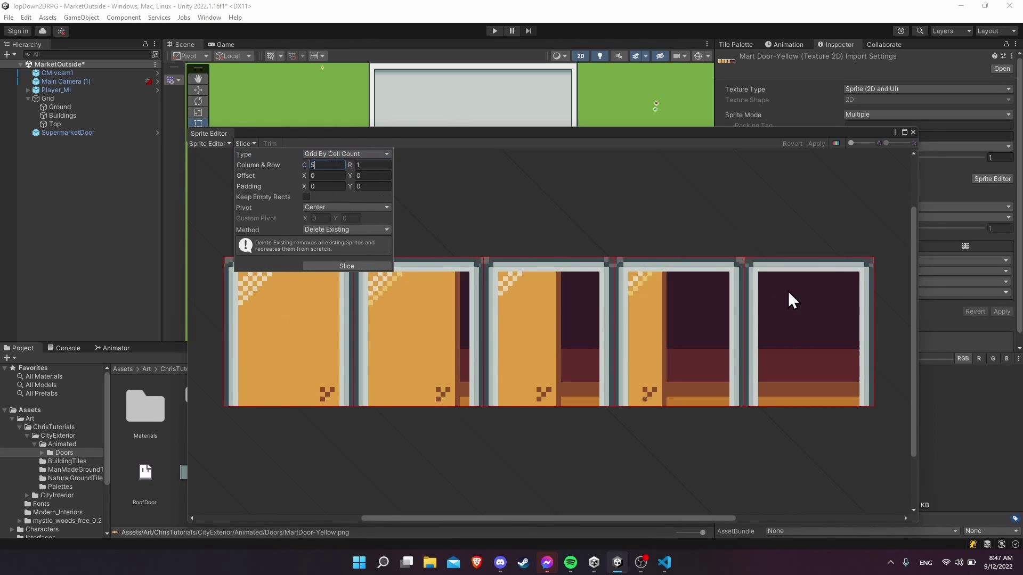
left_click(341, 266)
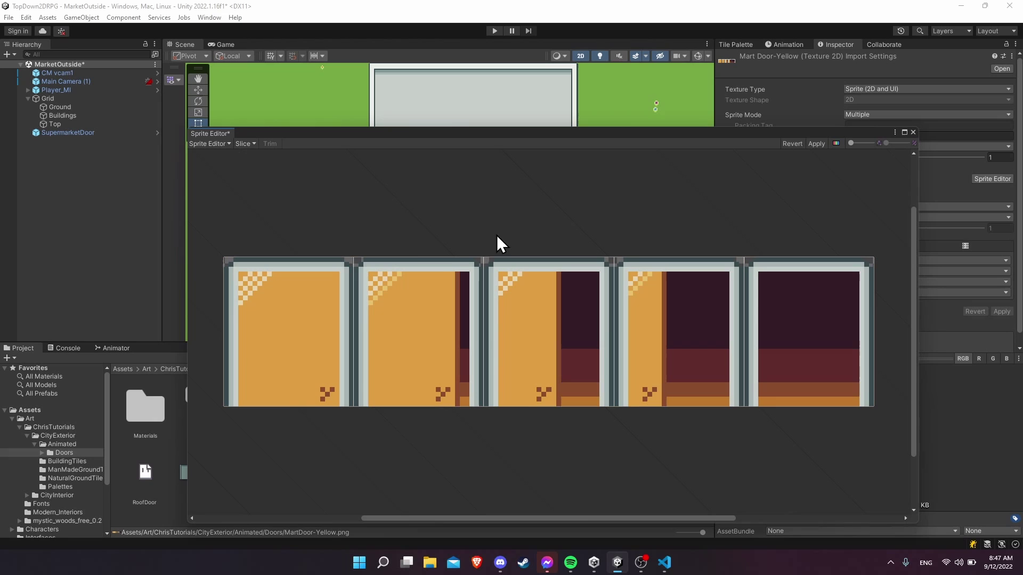
Step: Check the individual MartDoor-Yellow slices, apply the slicing and close the Sprite Editor
left_click(556, 297)
left_click(692, 319)
left_click(751, 322)
left_click(326, 318)
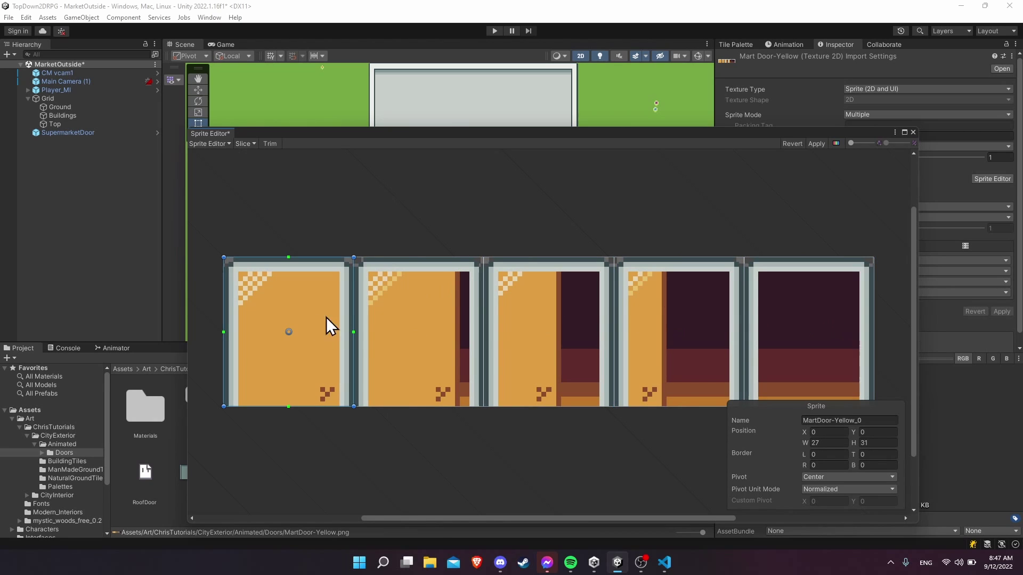
left_click(421, 320)
left_click(503, 312)
left_click(823, 144)
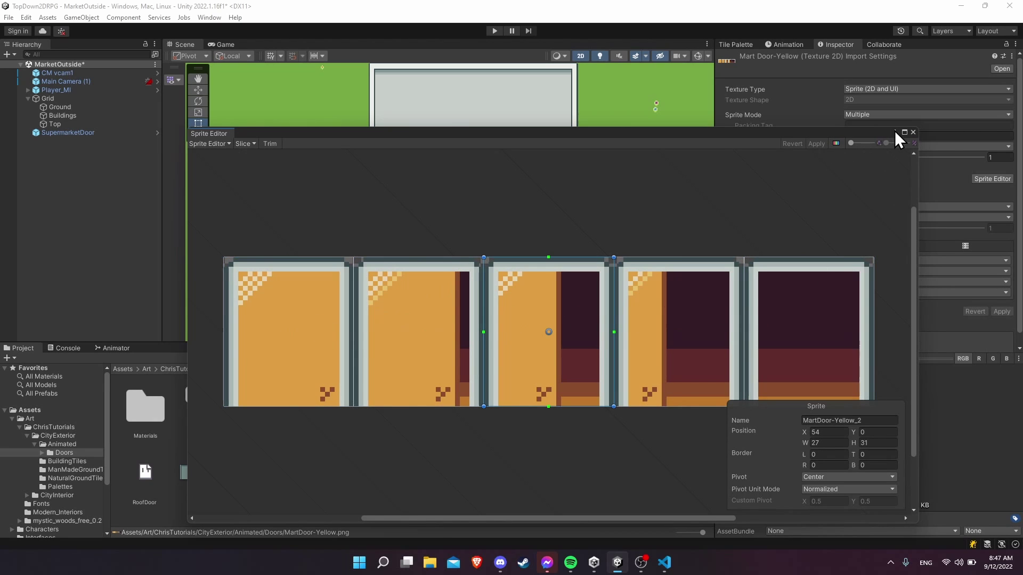
left_click(913, 131)
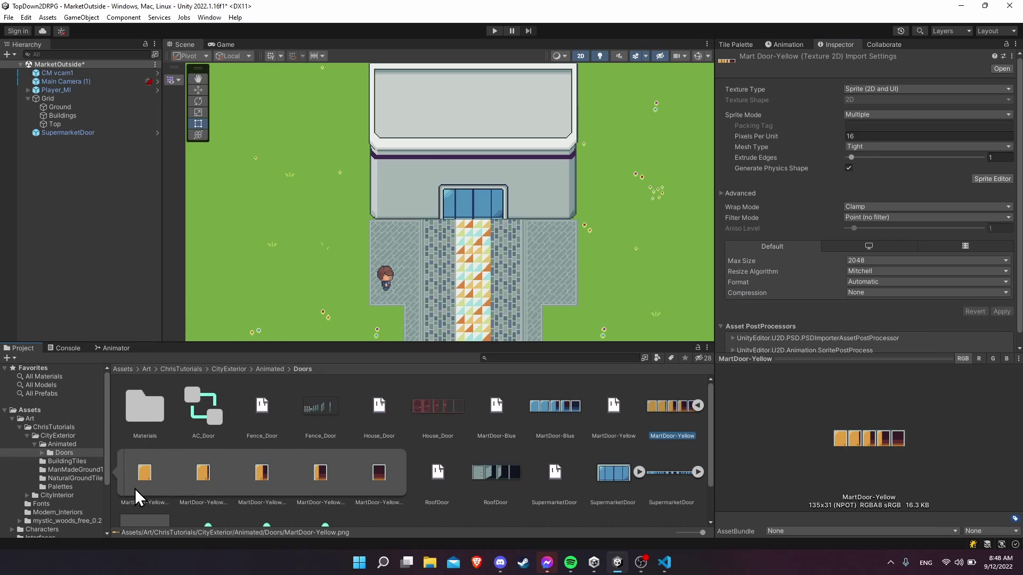
Step: Place the MartDoor-Yellow_0 sprite on the supermarket's front wall, left of the blue door, at about X 0.798, Y 5.001
left_click(145, 476)
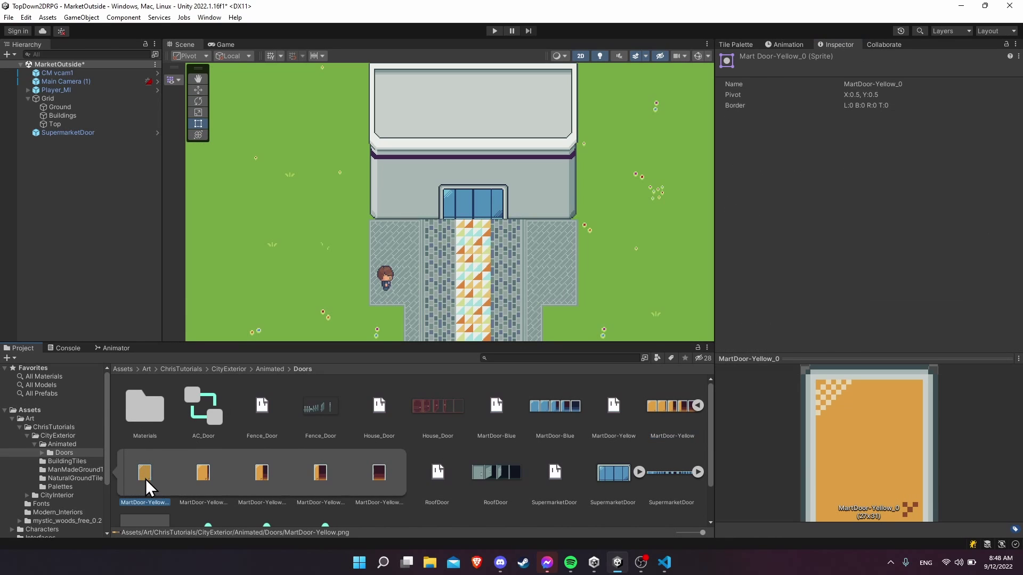
left_click_drag(149, 475, 412, 205)
scroll(395, 194, "up", 3)
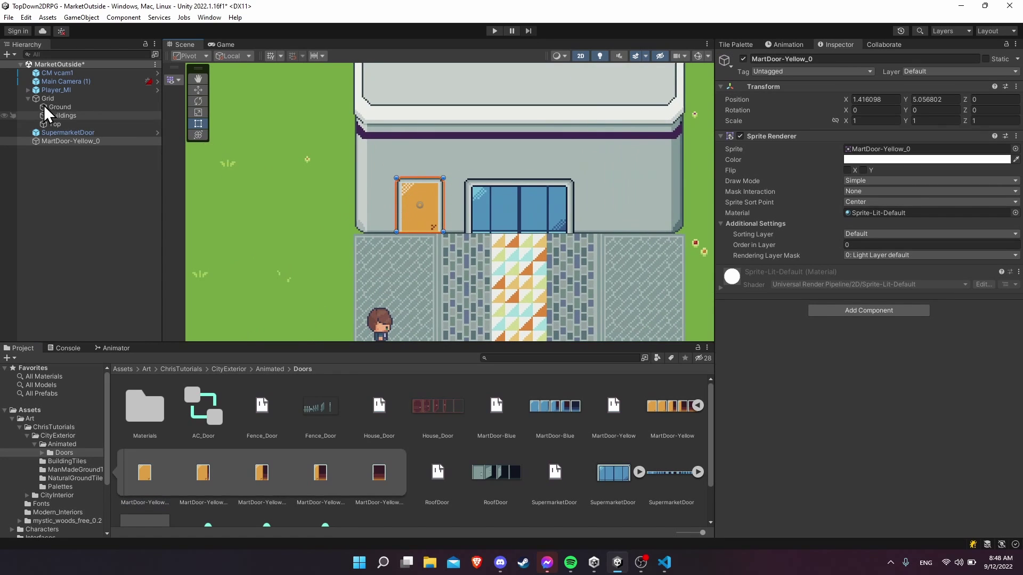
scroll(480, 235, "up", 3)
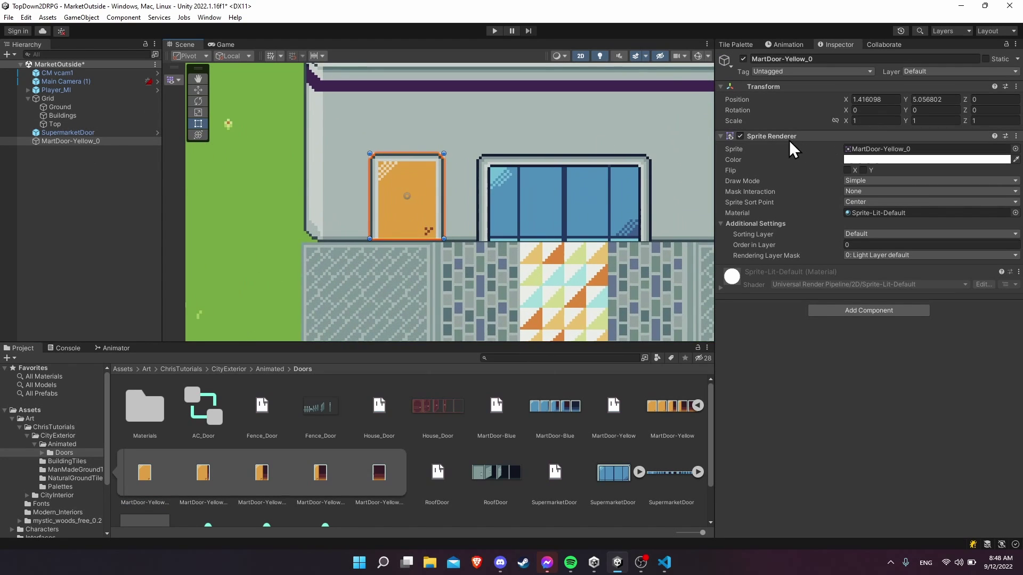
scroll(378, 199, "up", 3)
scroll(378, 199, "up", 2)
left_click_drag(422, 207, 381, 210)
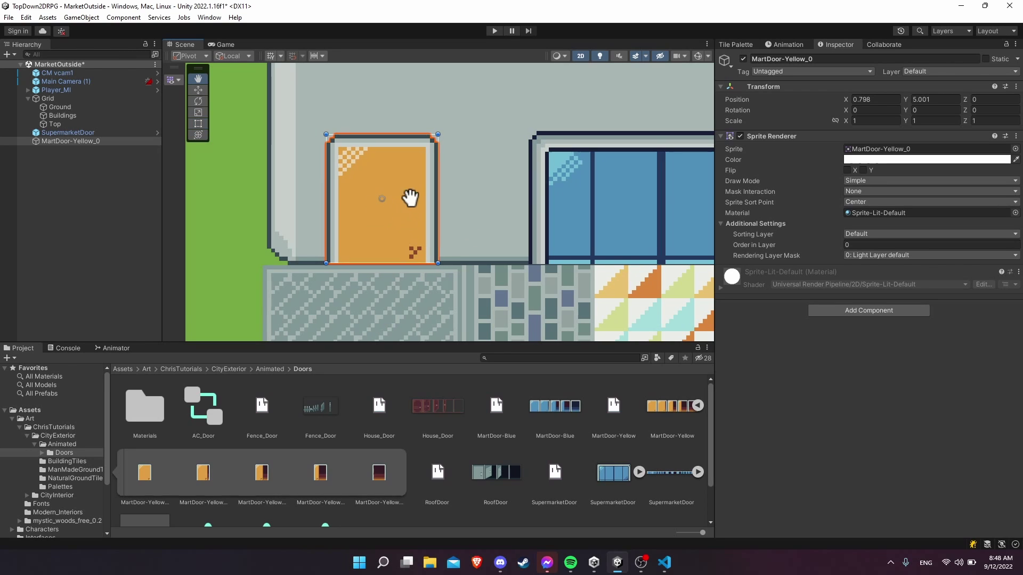
Step: Add an Animator component to MartDoor-Yellow_0 and enlarge the asset browser's area below the scene
middle_click_drag(411, 196, 433, 217)
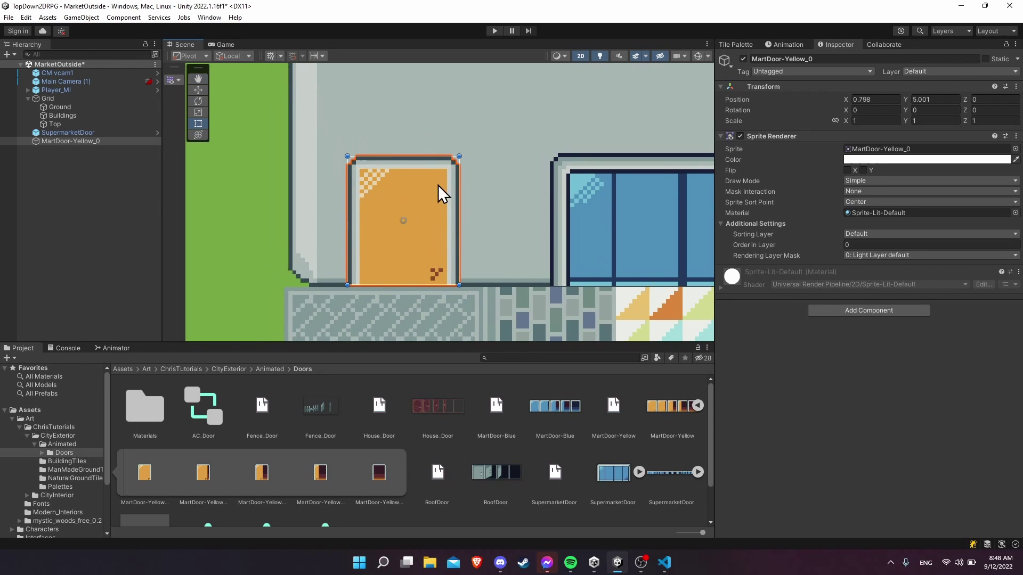
scroll(516, 295, "down", 2)
middle_click_drag(516, 295, 491, 276)
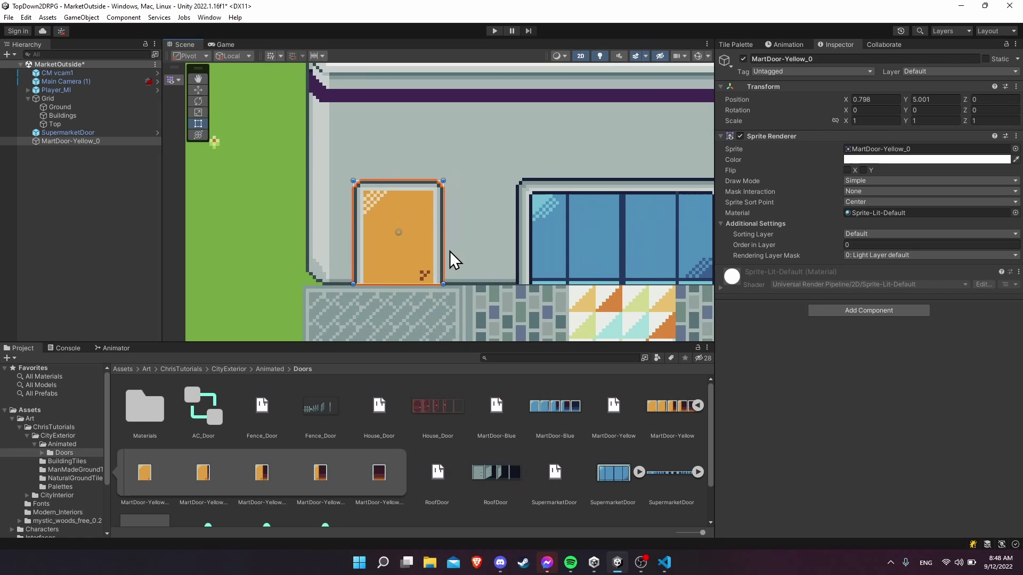
scroll(452, 258, "up", 1)
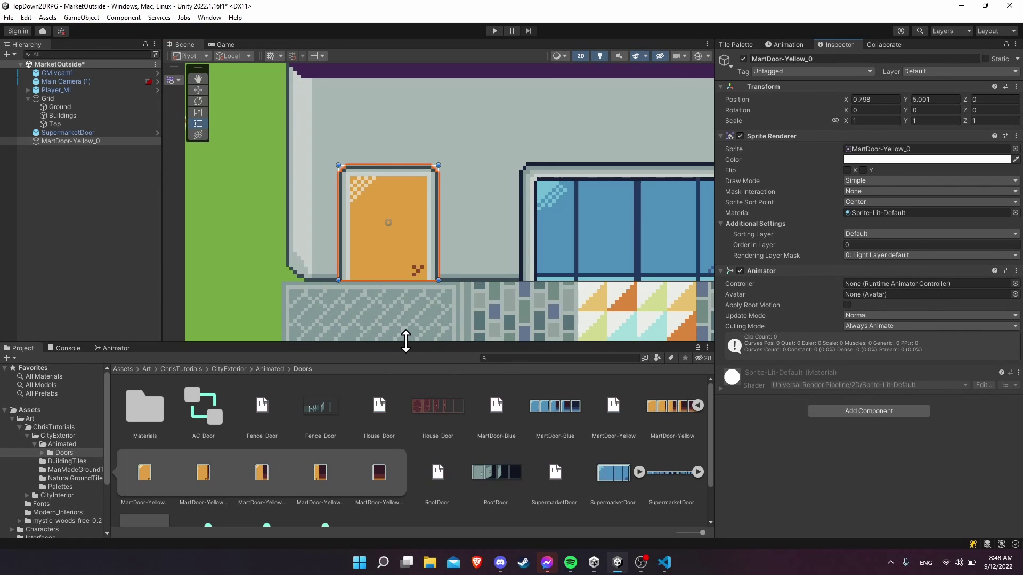
left_click_drag(407, 343, 411, 302)
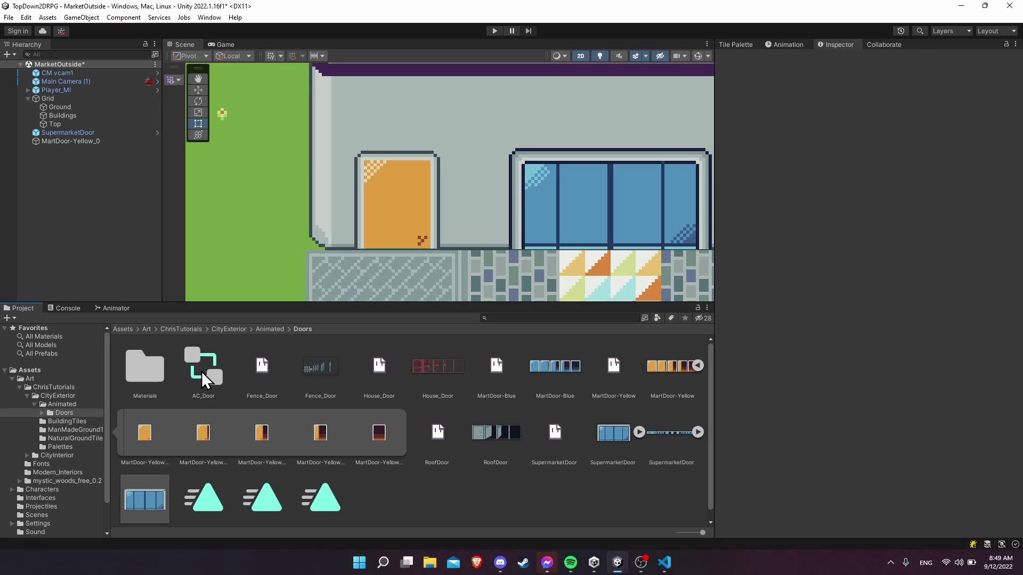
Step: Create an Animator Override Controller named AOC_YellowMartDoor in the Doors folder and assign it to MartDoor-Yellow_0's Animator
right_click(378, 486)
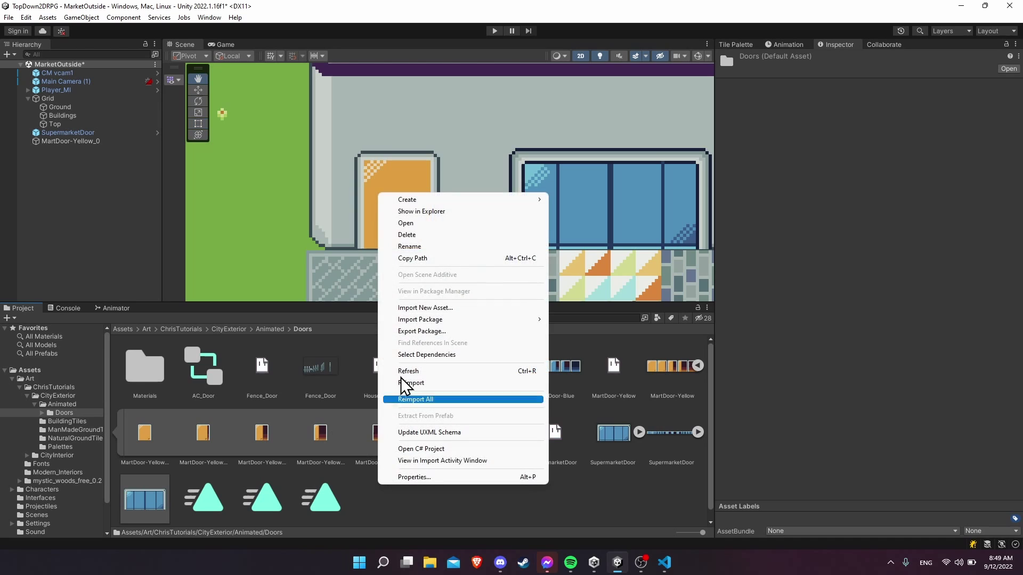
mouse_move(425, 201)
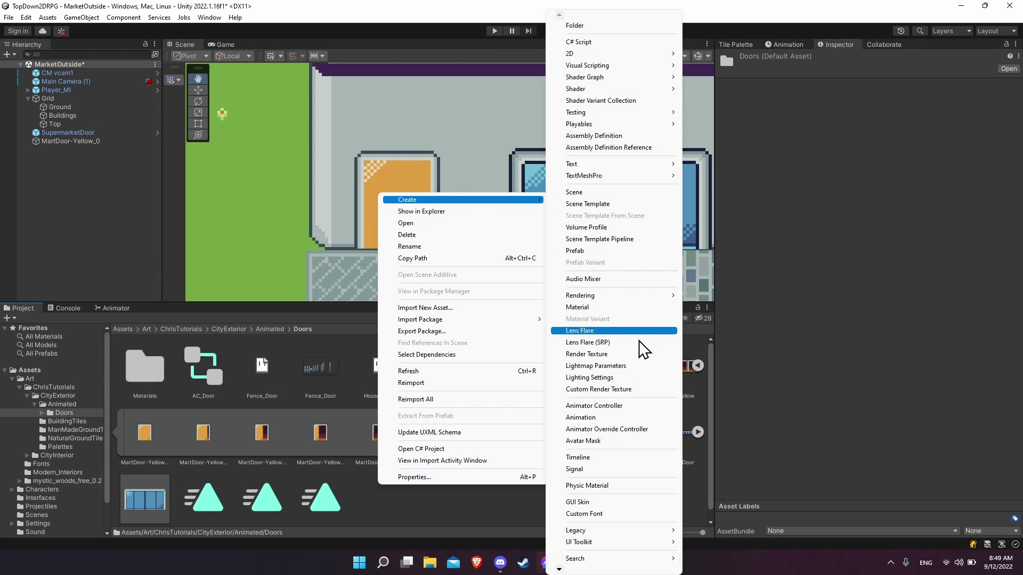
left_click(651, 430)
type("AOC_Y")
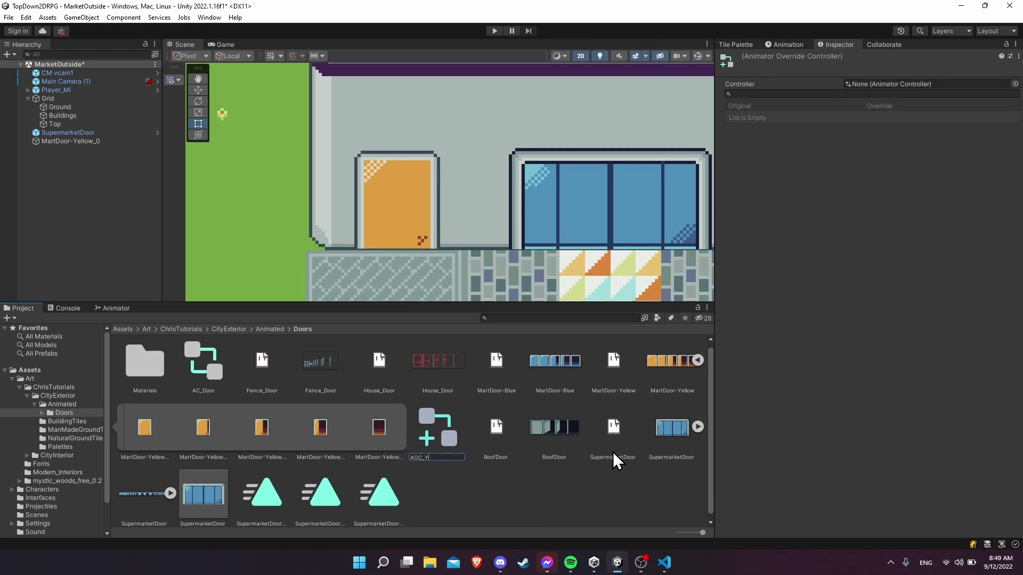
type("ellowMartDoor")
key("Return")
left_click(104, 138)
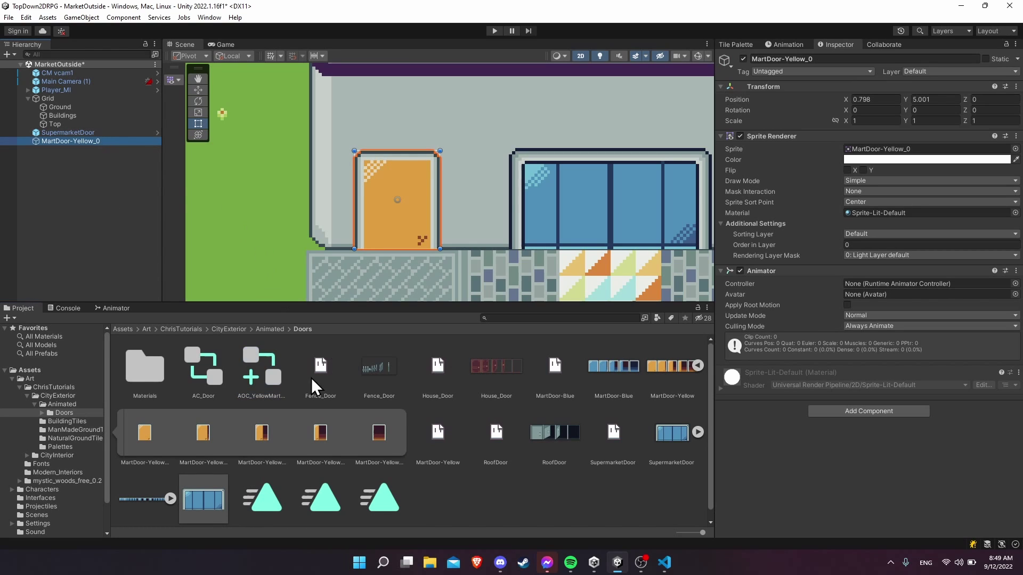
left_click_drag(261, 367, 885, 284)
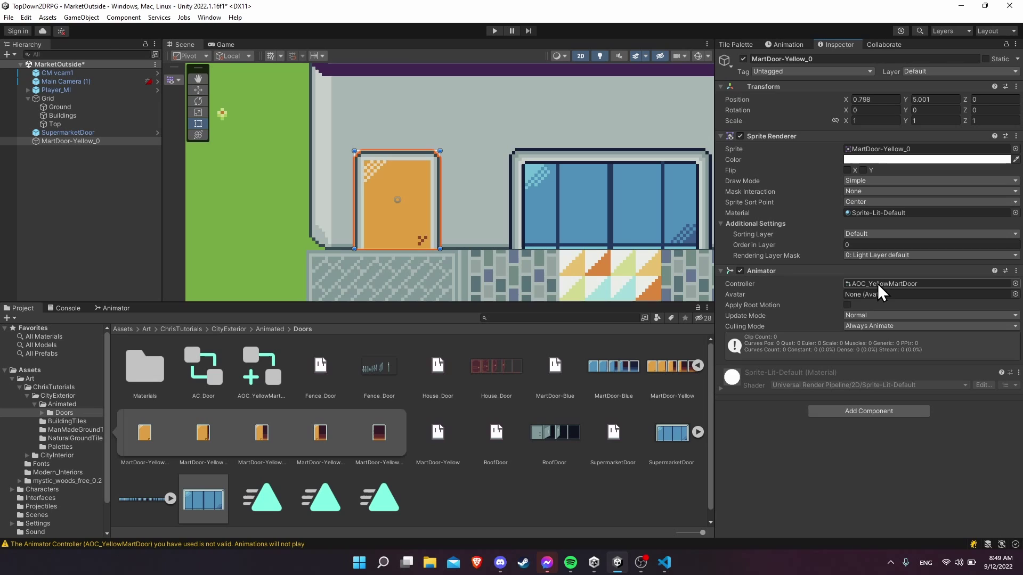
Step: Rename the MartDoor-Yellow_0 object as YellowMartDoor and save it as a prefab in the Doors folder
left_click(45, 143)
type("YellowM")
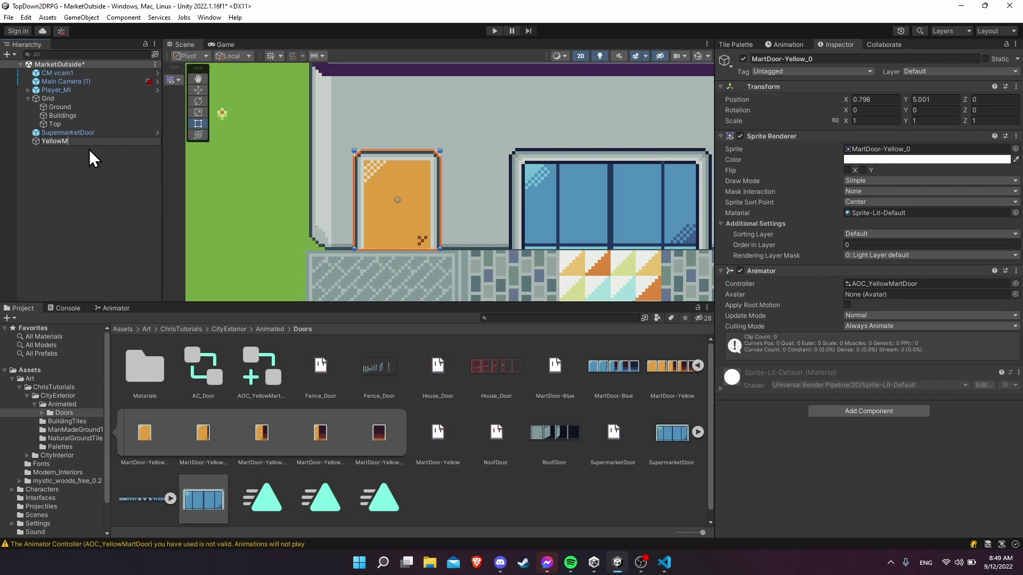
type("artDoor")
key("Return")
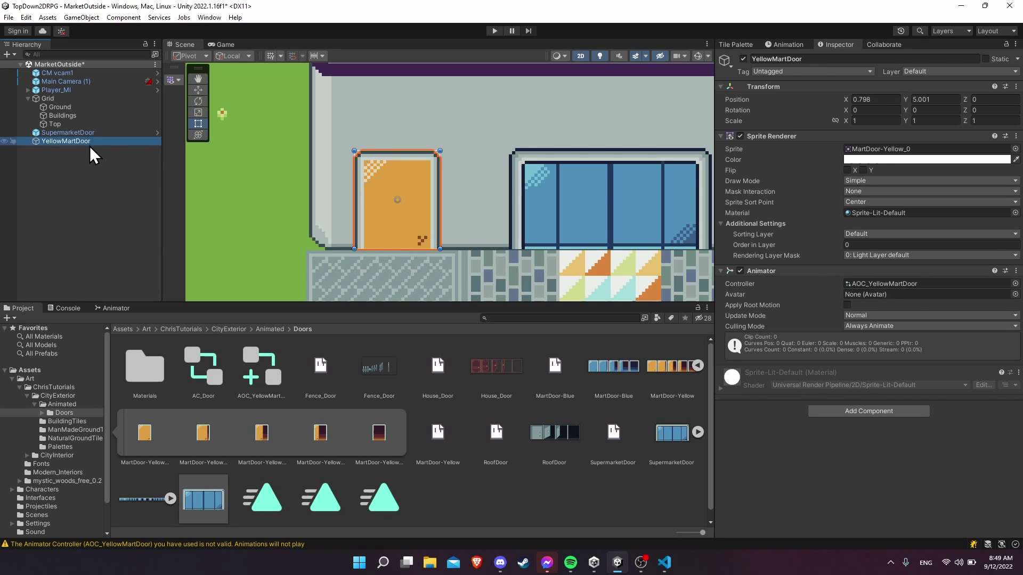
left_click_drag(89, 143, 427, 477)
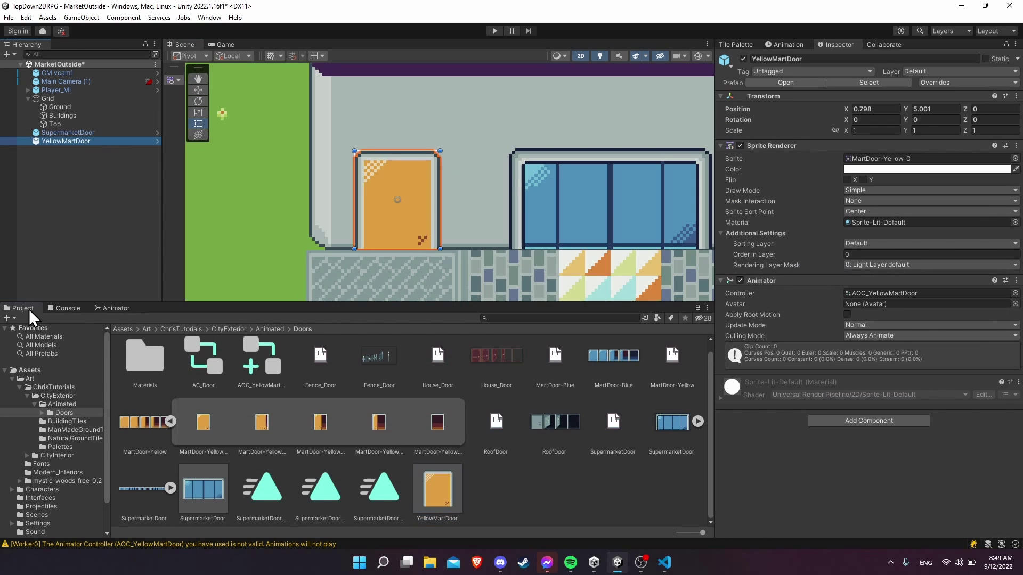
Step: Check the supermarket door's animation states in the Animator and duplicate its close, idle and open clips in the Doors folder
left_click(123, 308)
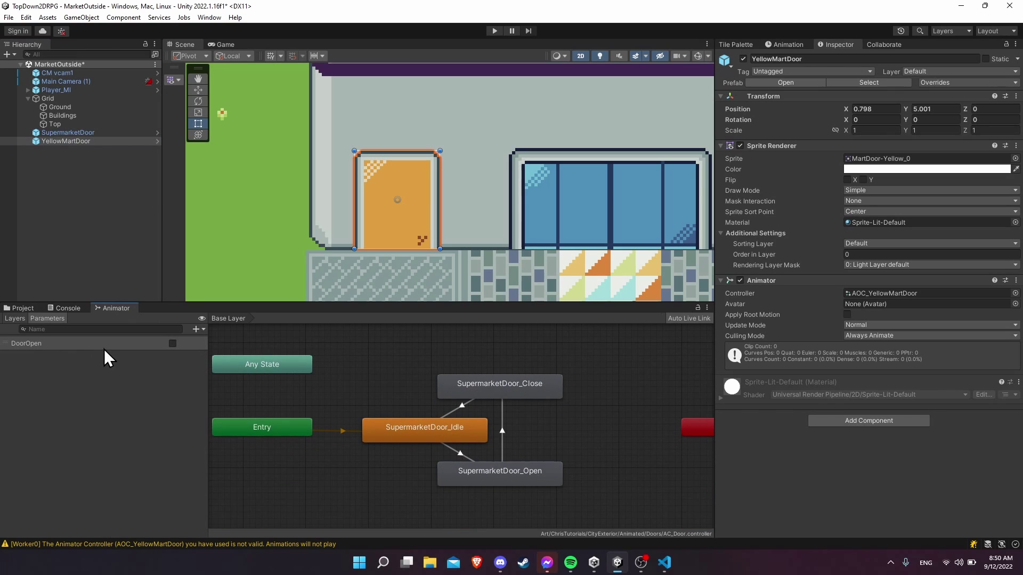
left_click(15, 308)
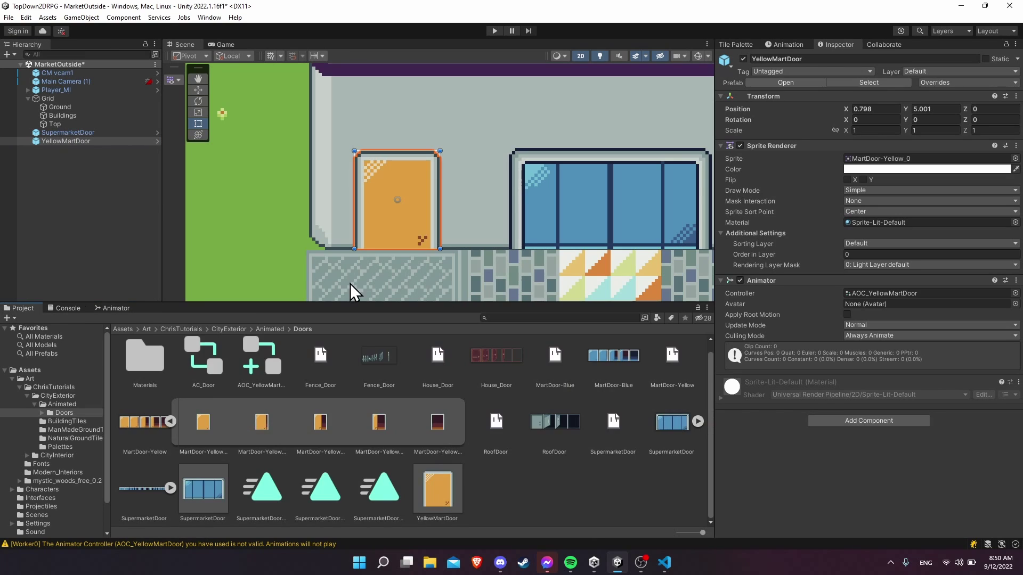
left_click(267, 496)
left_click(262, 490)
left_click(320, 491, "ctrl")
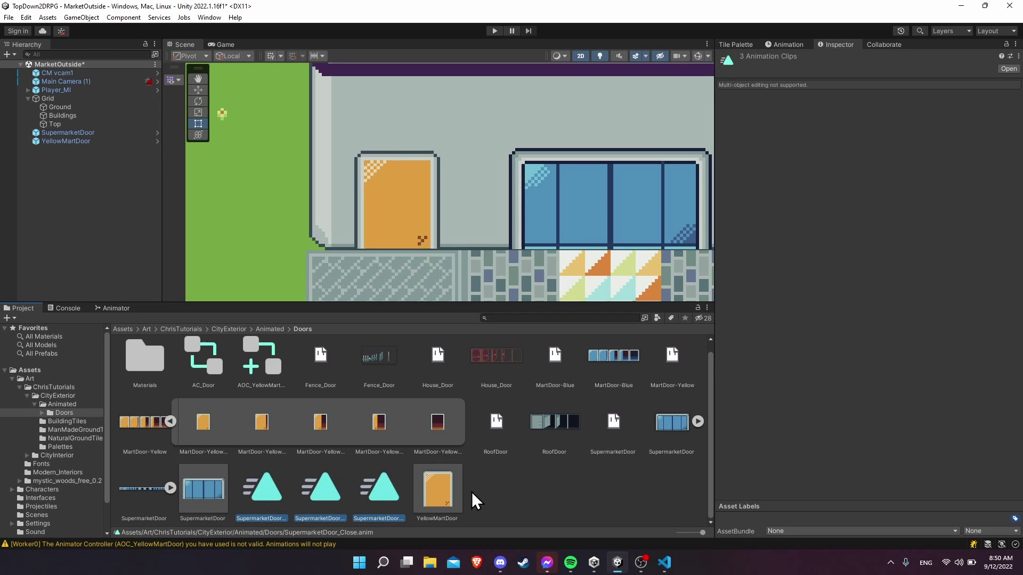
left_click(528, 488)
key("ctrl+v")
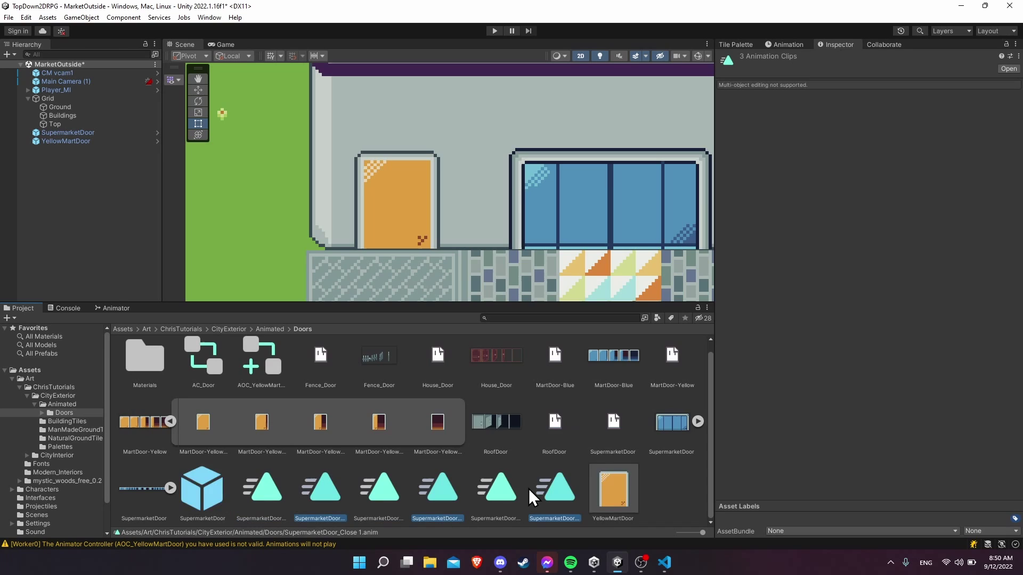
Step: Rename the duplicated close and idle clips, replacing the SupermarketDoor part of their names with YellowMartDoor
left_click(602, 497)
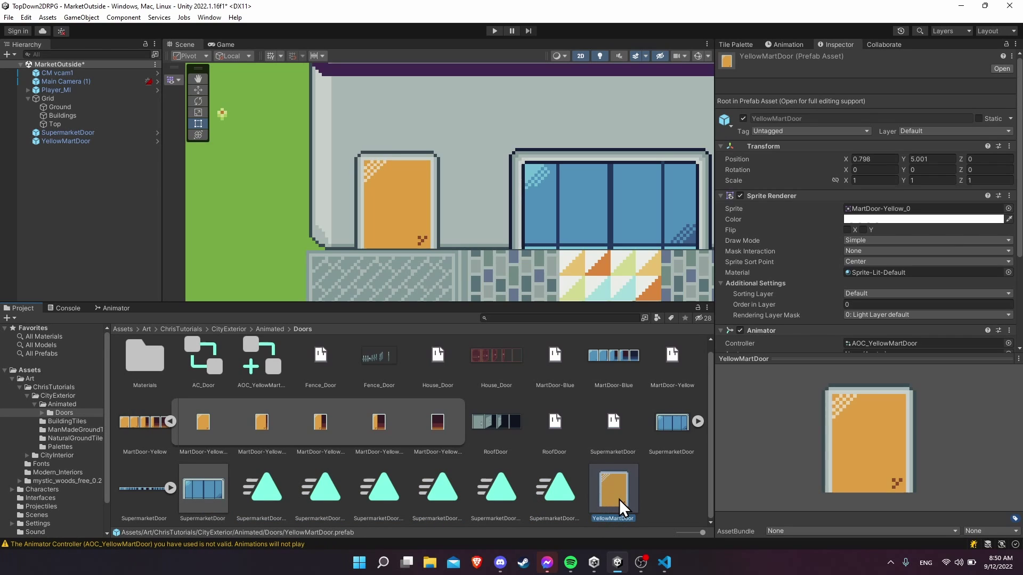
left_click_drag(635, 501, 322, 493)
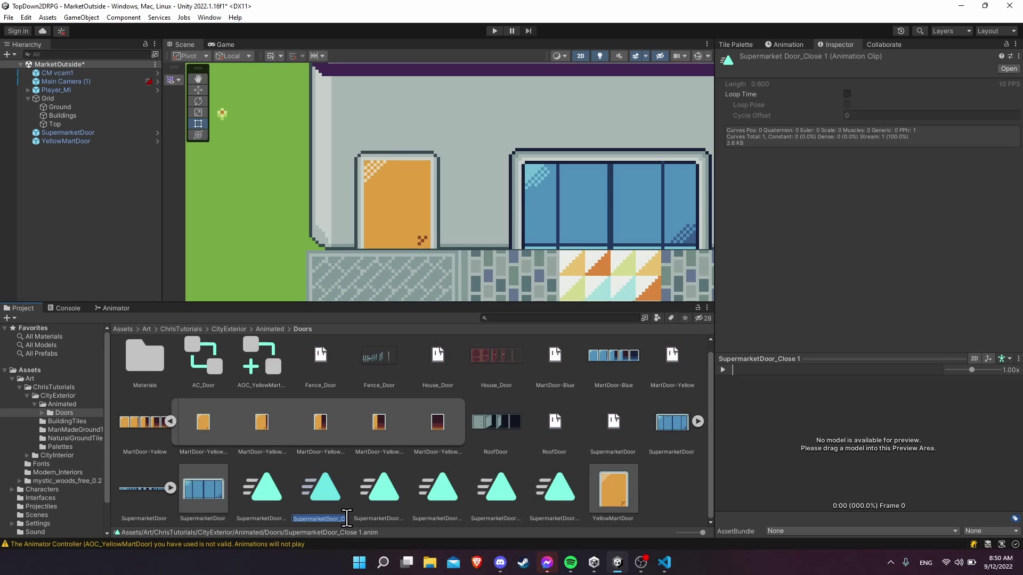
left_click(329, 519)
left_click(449, 513)
key("F2")
type("YellowMartDoor_")
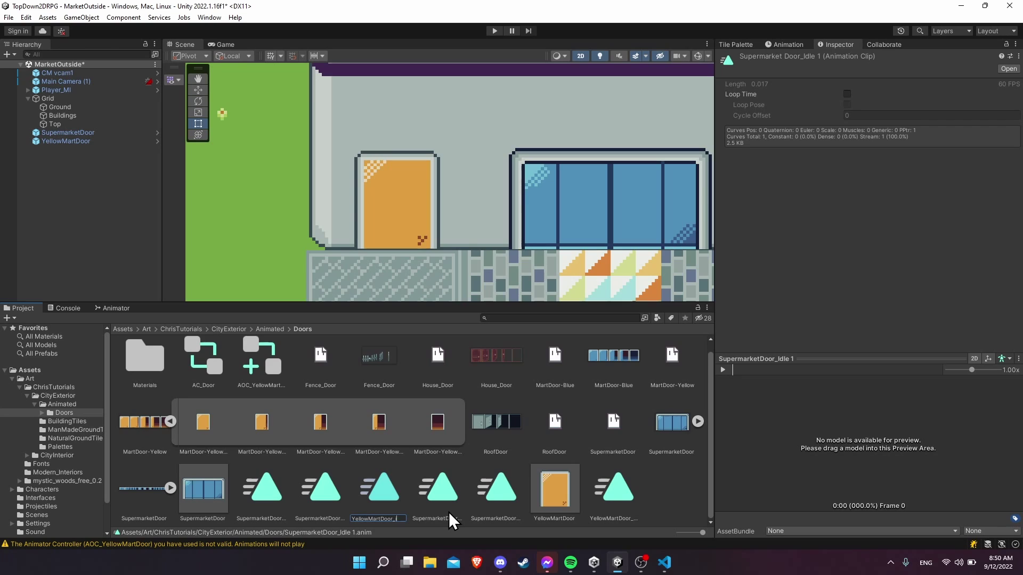
key("Return")
Step: Rename the duplicated open clip as YellowMartDoor_Open
left_click(449, 513)
key("F2")
type("YellowMartDoor_")
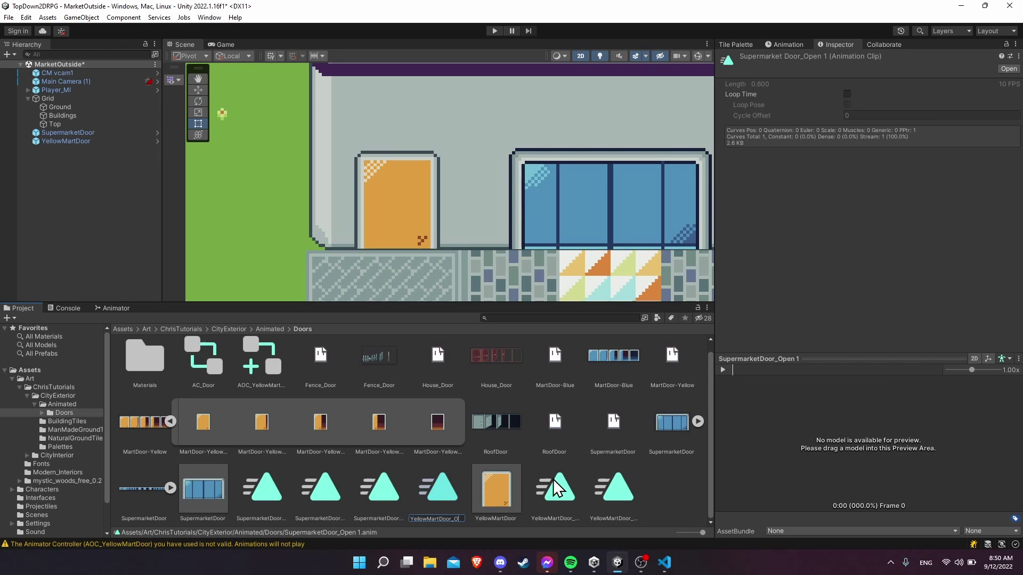
type("Open")
key("Return")
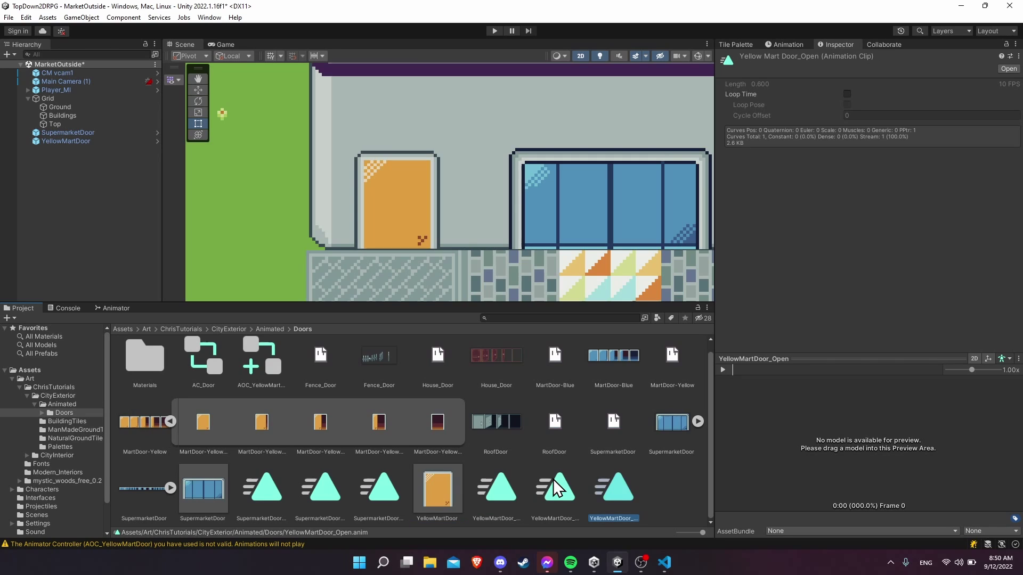
Step: Assign AC_Door as the base controller of the AOC_YellowMartDoor override controller
left_click(432, 487)
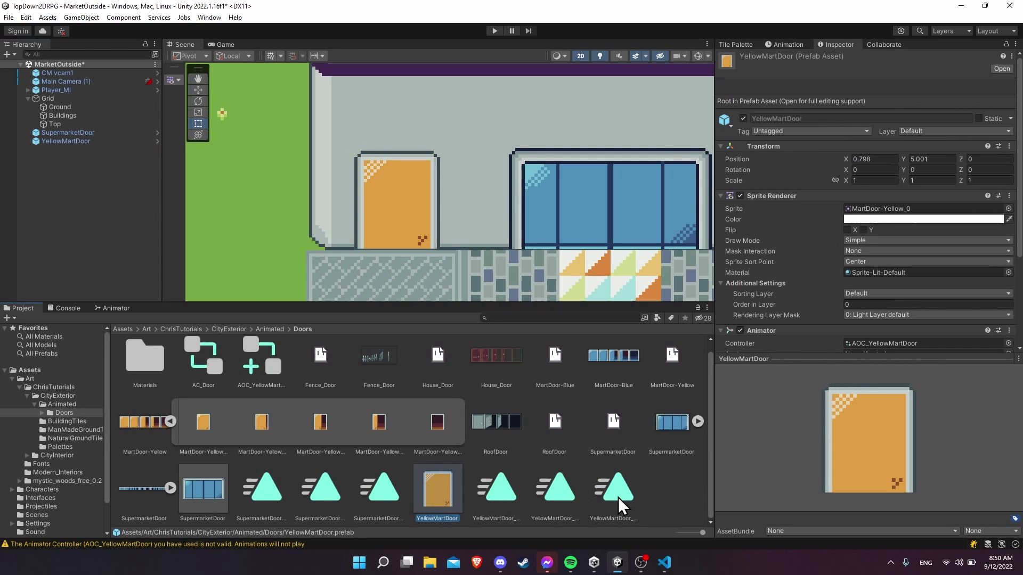
left_click(250, 373)
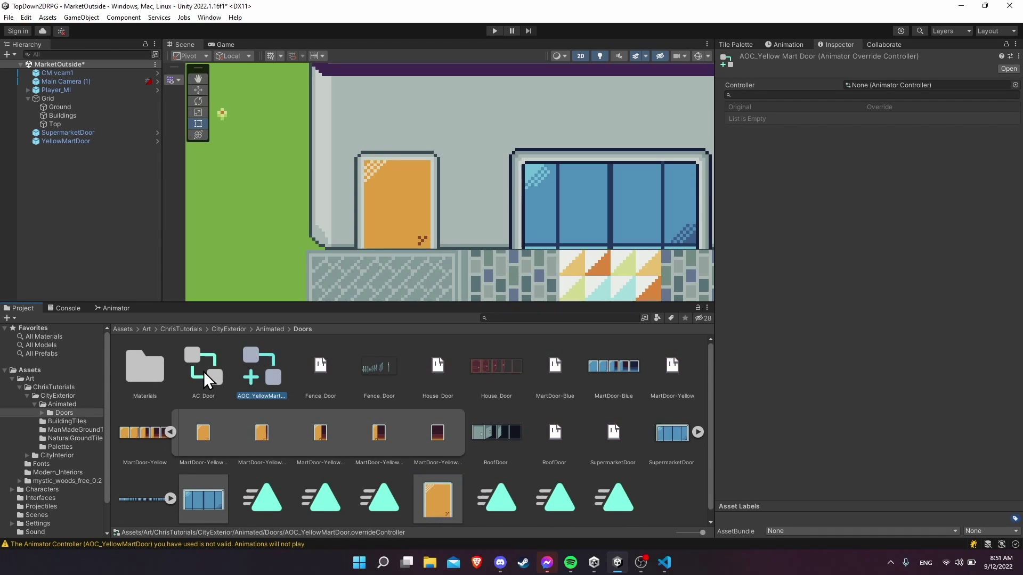
left_click_drag(201, 373, 882, 91)
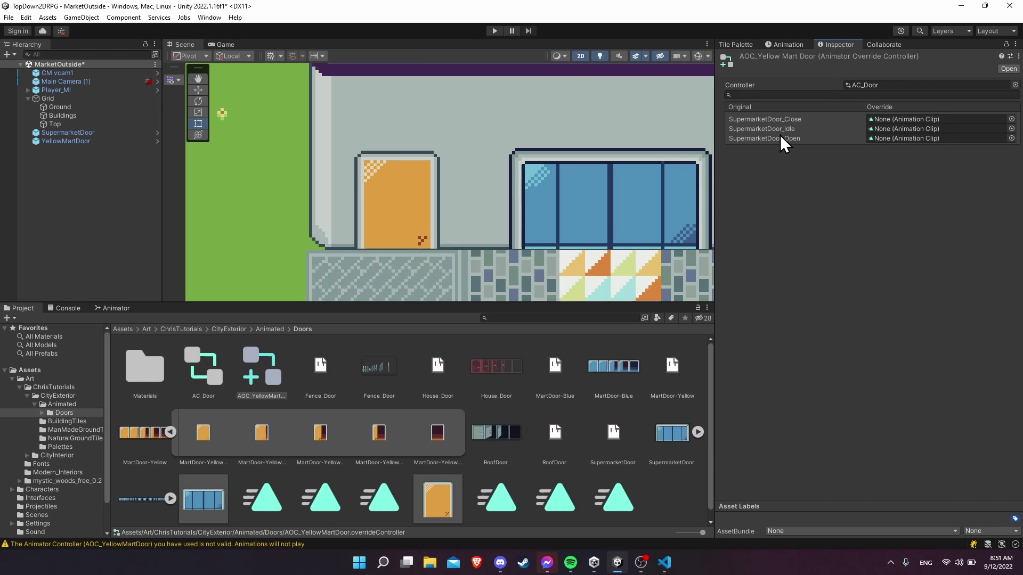
Step: Override the SupermarketDoor close, idle and open clips with YellowMartDoor_Close, YellowMartDoor_Idle and YellowMartDoor_Open
scroll(593, 452, "down", 1)
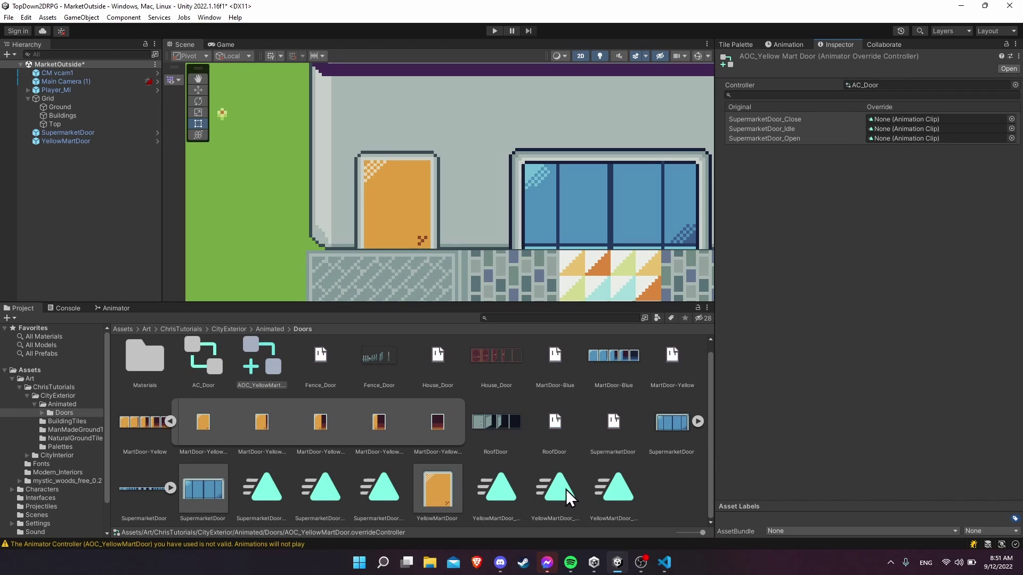
left_click_drag(703, 533, 674, 533)
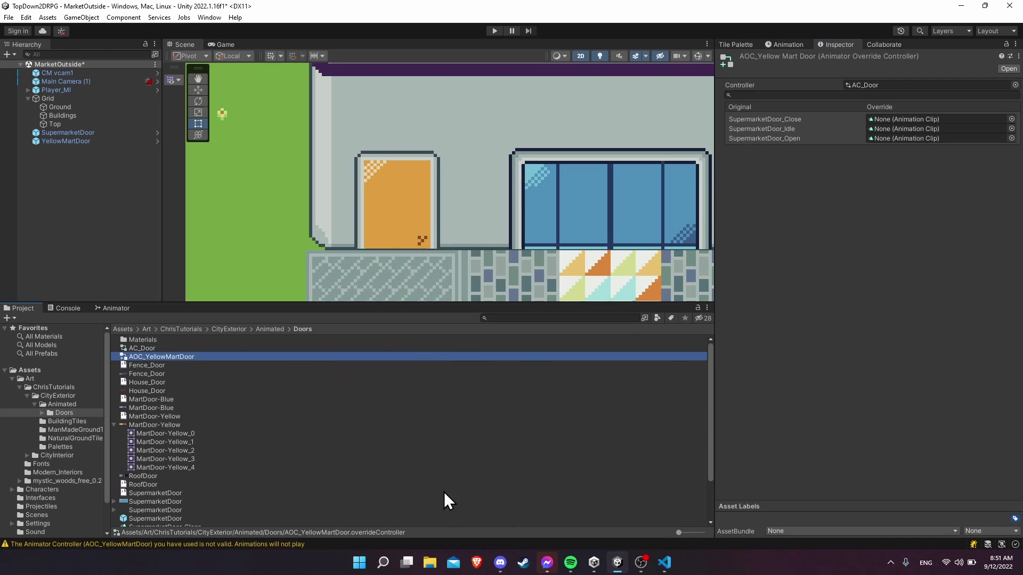
left_click(115, 425)
scroll(271, 458, "down", 1)
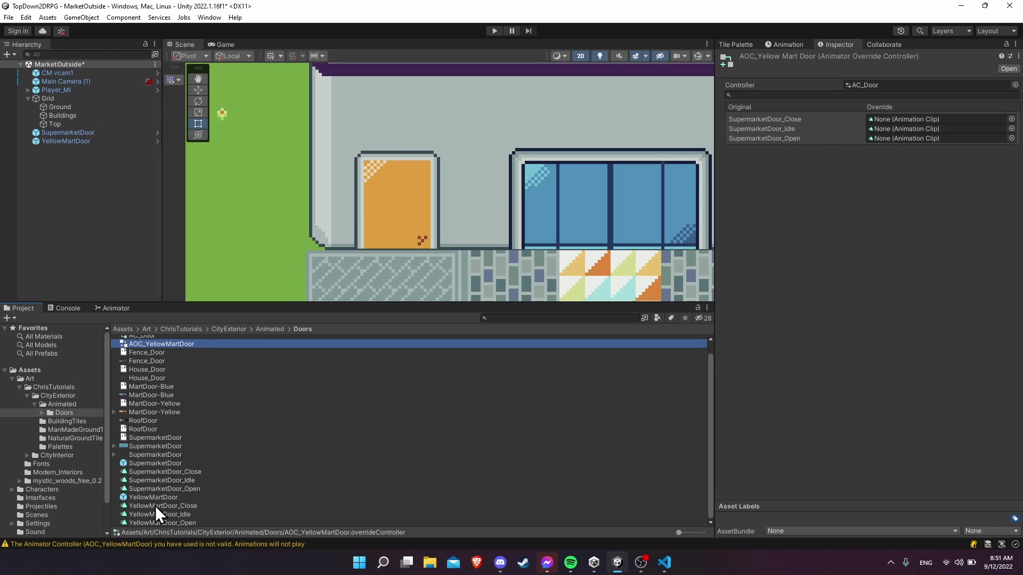
left_click_drag(155, 506, 949, 119)
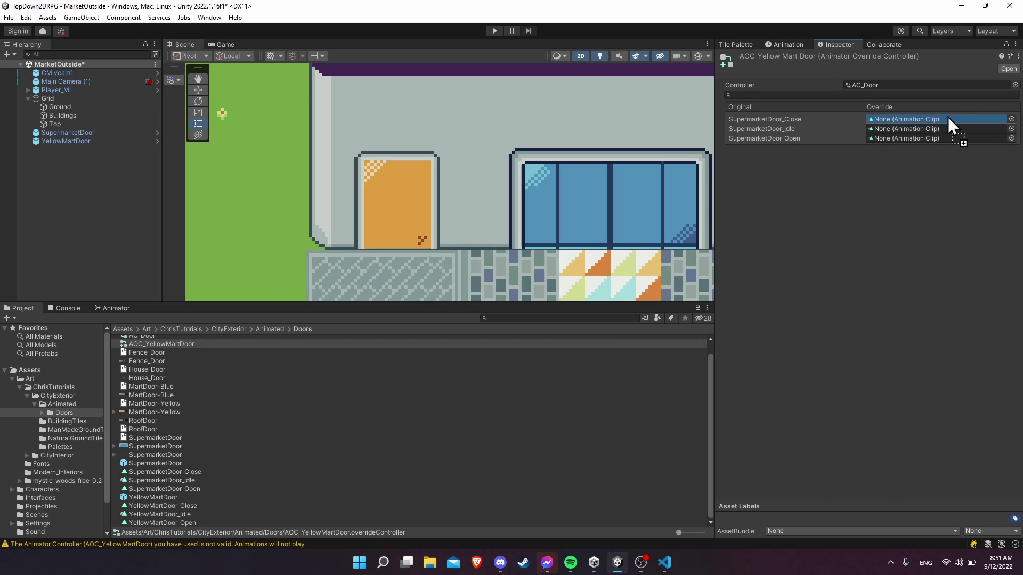
left_click_drag(949, 124, 949, 122)
left_click_drag(199, 522, 930, 129)
left_click_drag(194, 524, 918, 141)
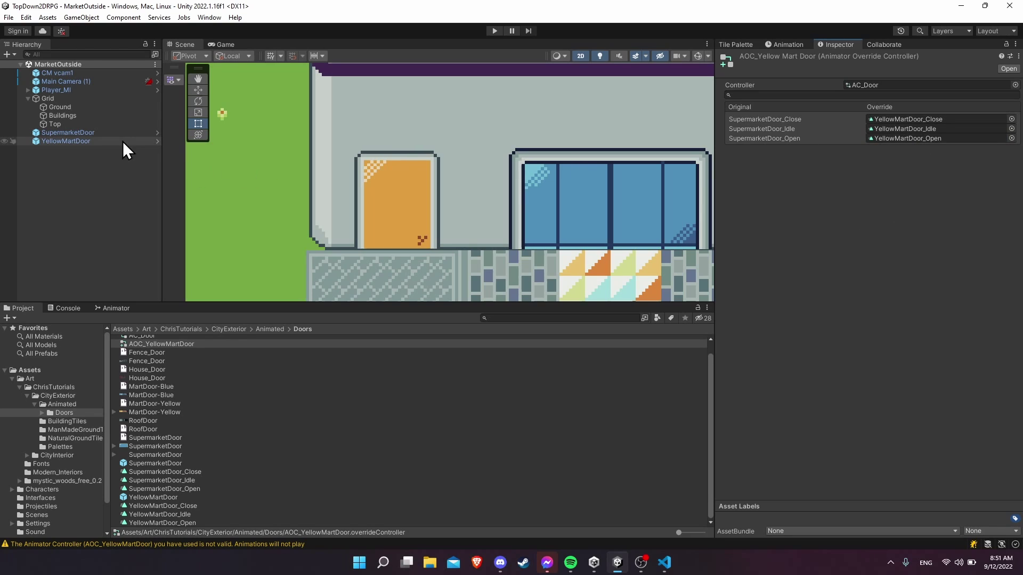
Step: Show the YellowMartDoor object's close clip in a widened Animation window with its sprite keyframes expanded
left_click(99, 142)
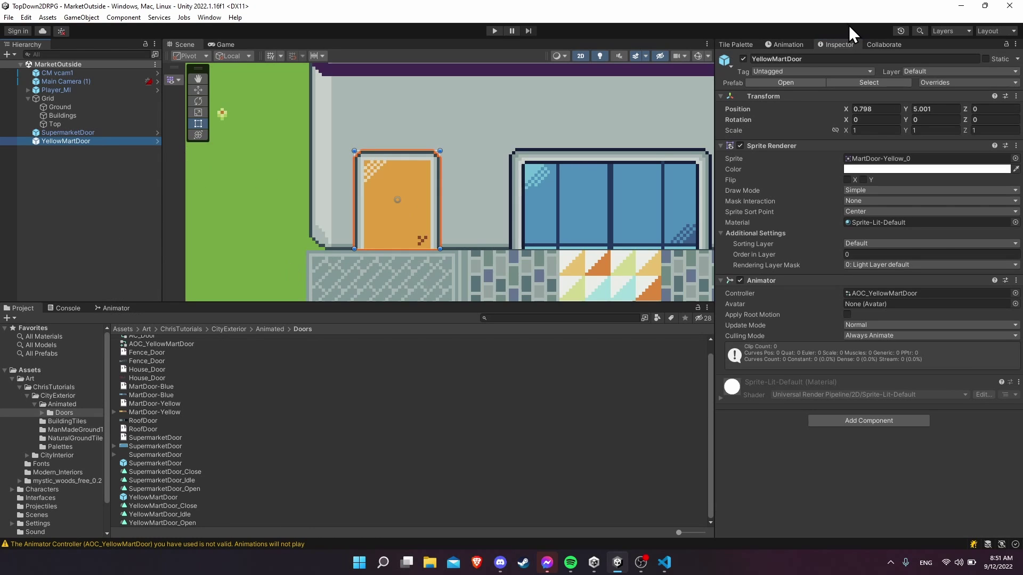
left_click(782, 44)
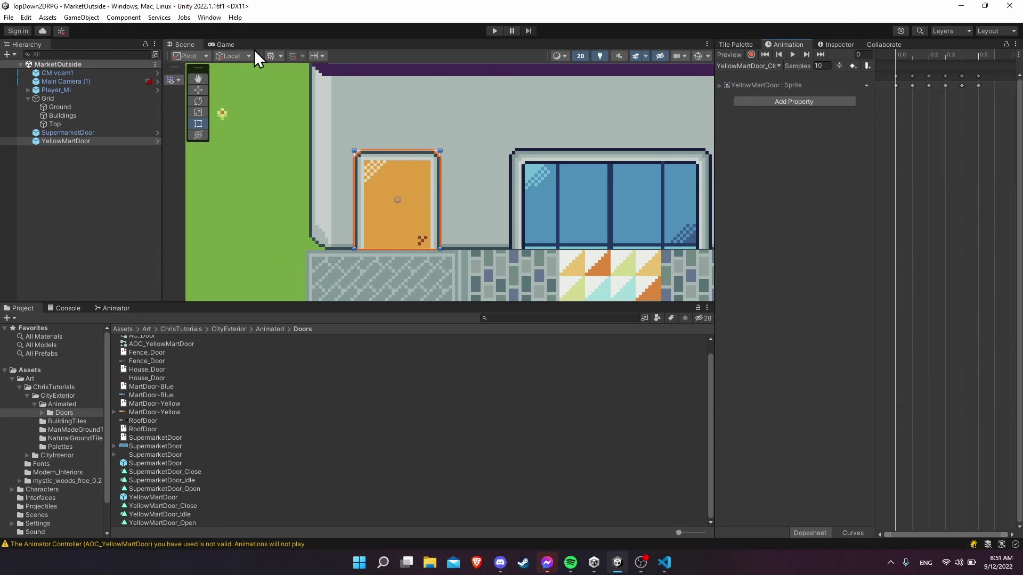
left_click(209, 17)
mouse_move(266, 253)
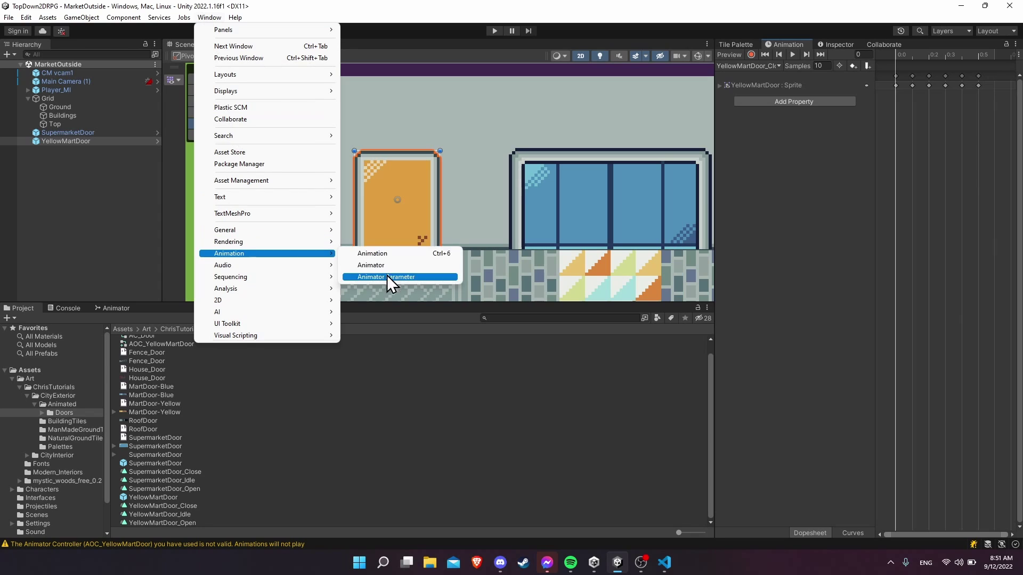
left_click(211, 18)
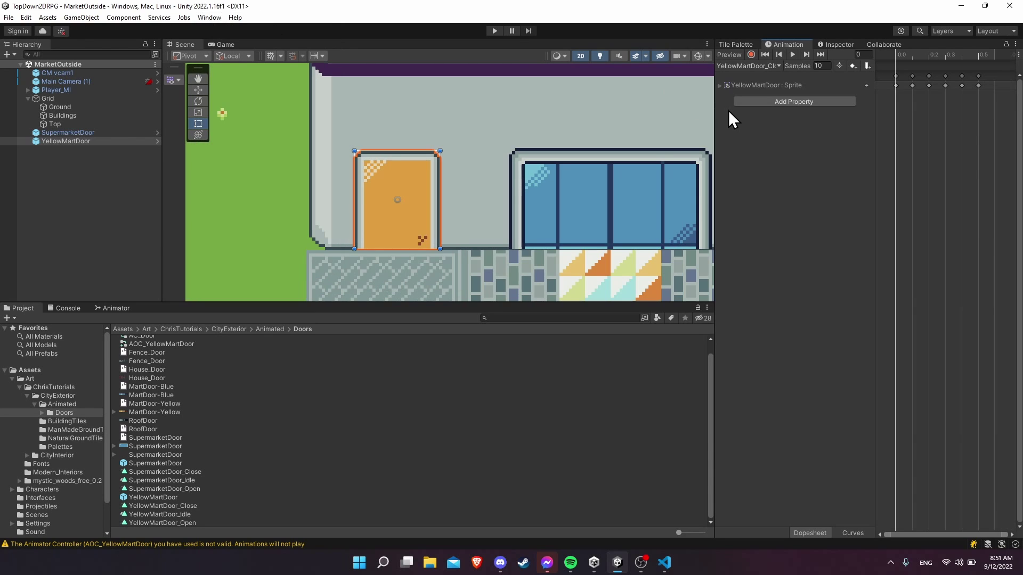
left_click_drag(713, 118, 544, 132)
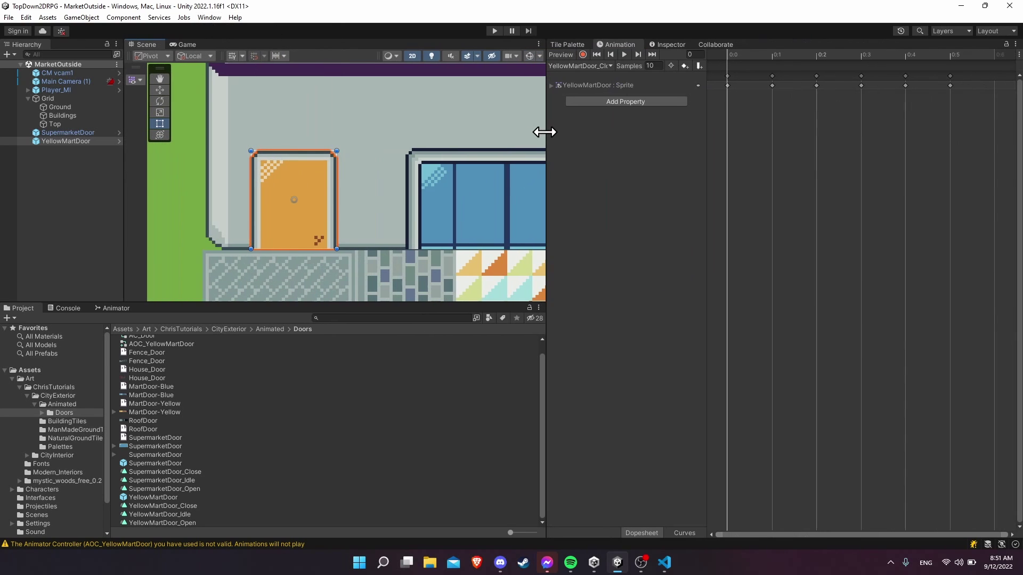
left_click(552, 86)
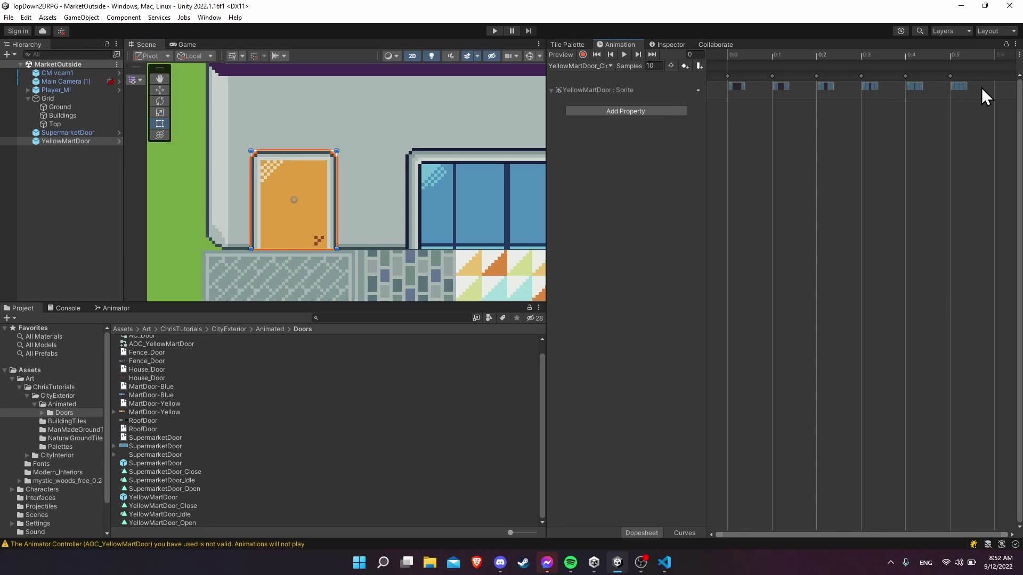
Step: Replace the first five YellowMartDoor_Close keyframes with sprites MartDoor-Yellow_4 down to MartDoor-Yellow_0, delete the sixth keyframe and preview the clip
scroll(134, 402, "up", 1)
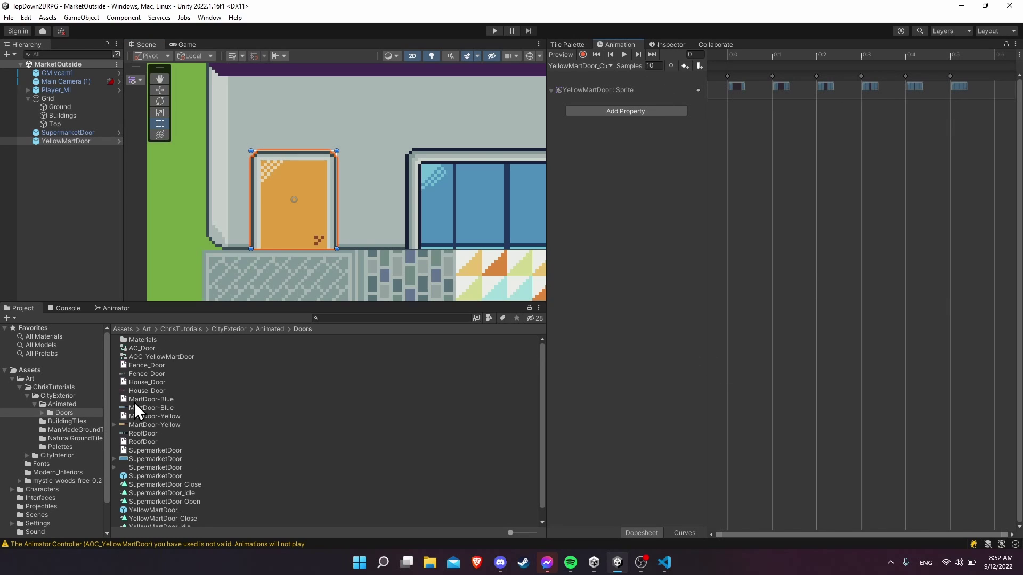
left_click(114, 425)
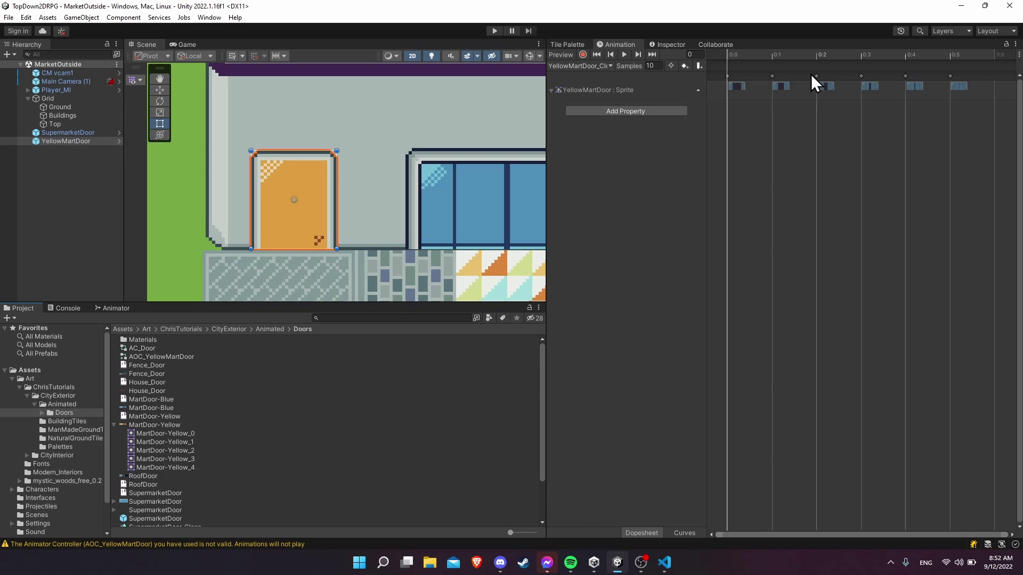
left_click_drag(202, 467, 736, 91)
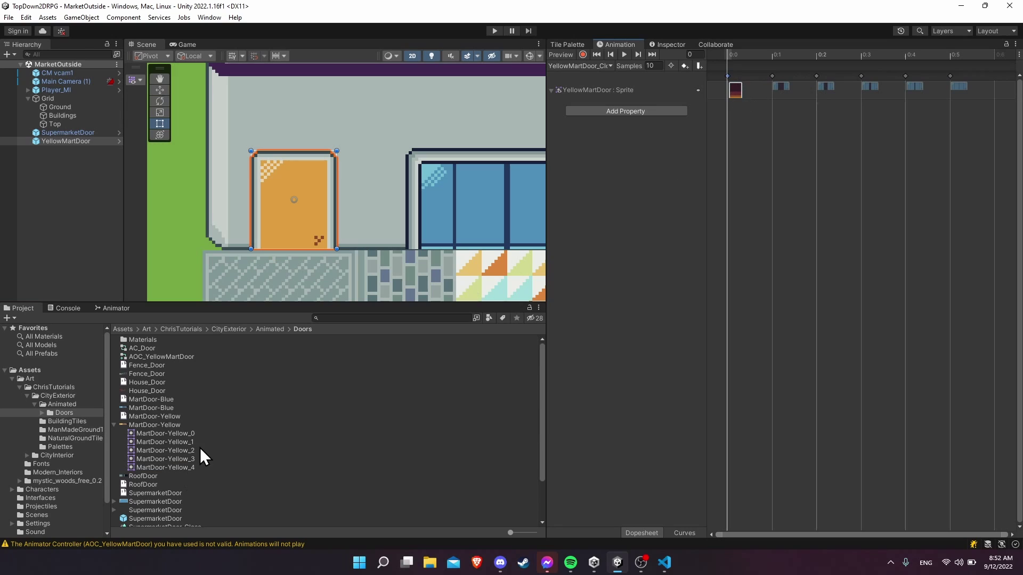
left_click_drag(201, 458, 779, 91)
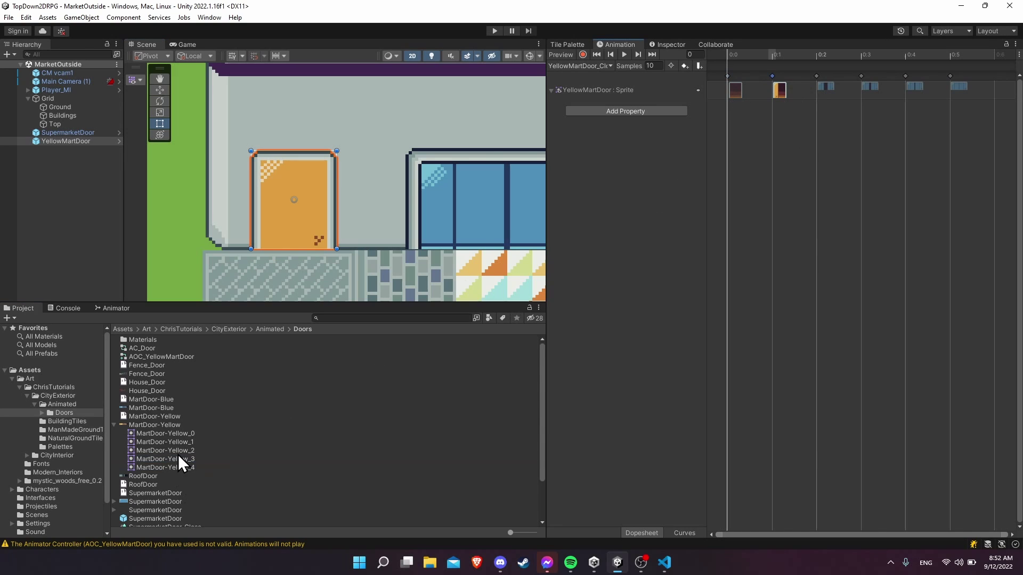
left_click_drag(180, 451, 824, 90)
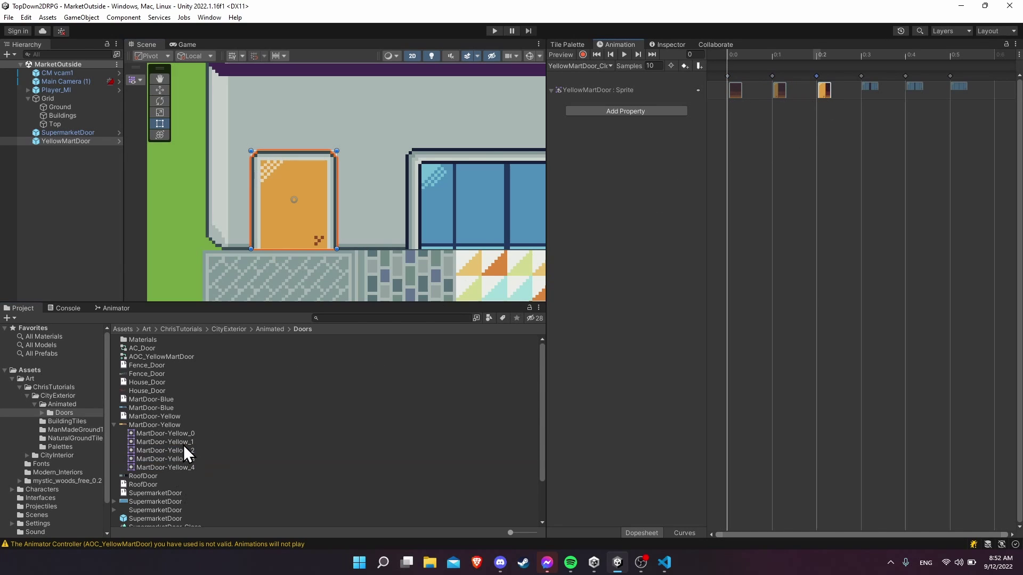
left_click_drag(187, 443, 868, 91)
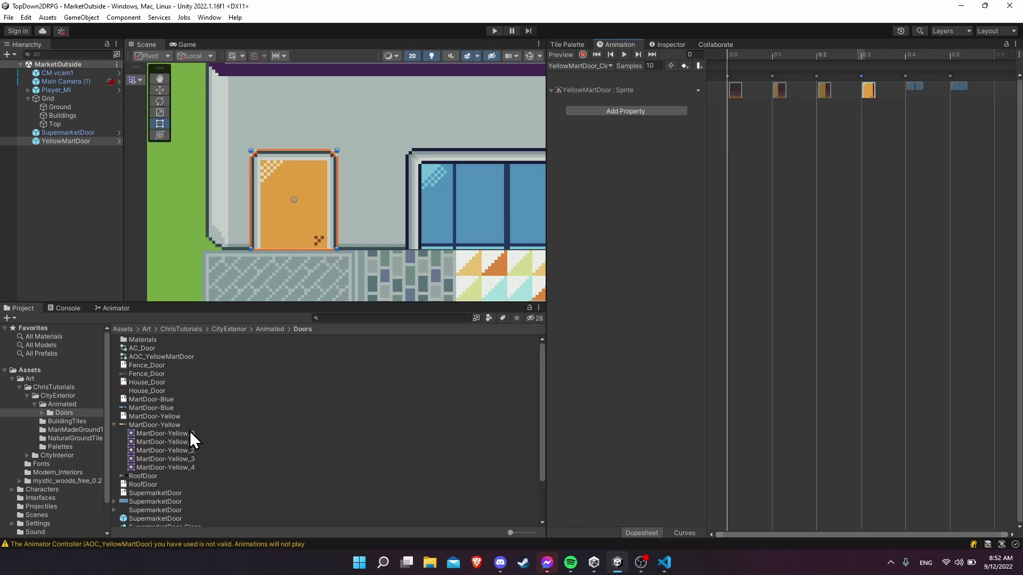
left_click_drag(191, 433, 921, 101)
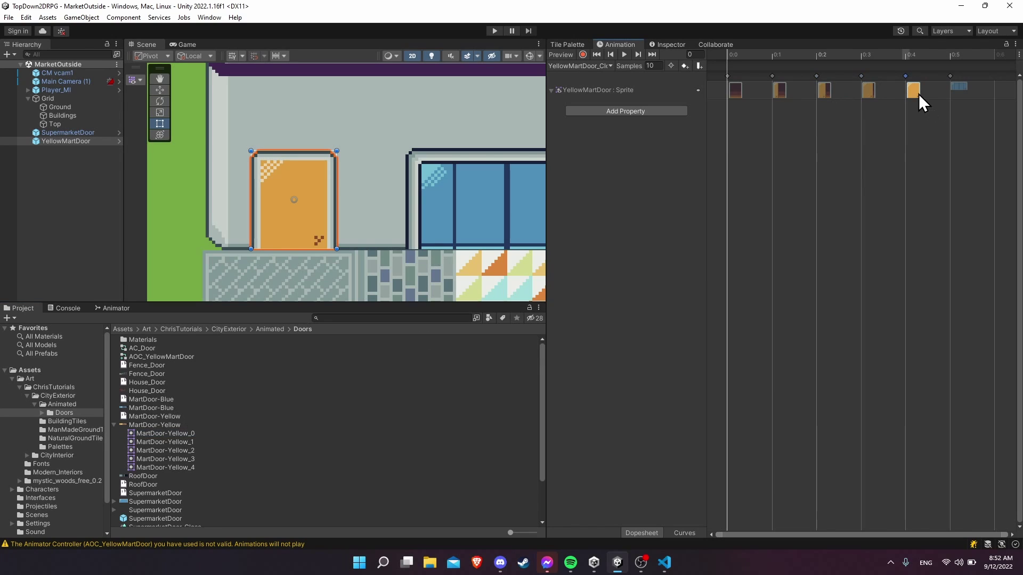
left_click(964, 89)
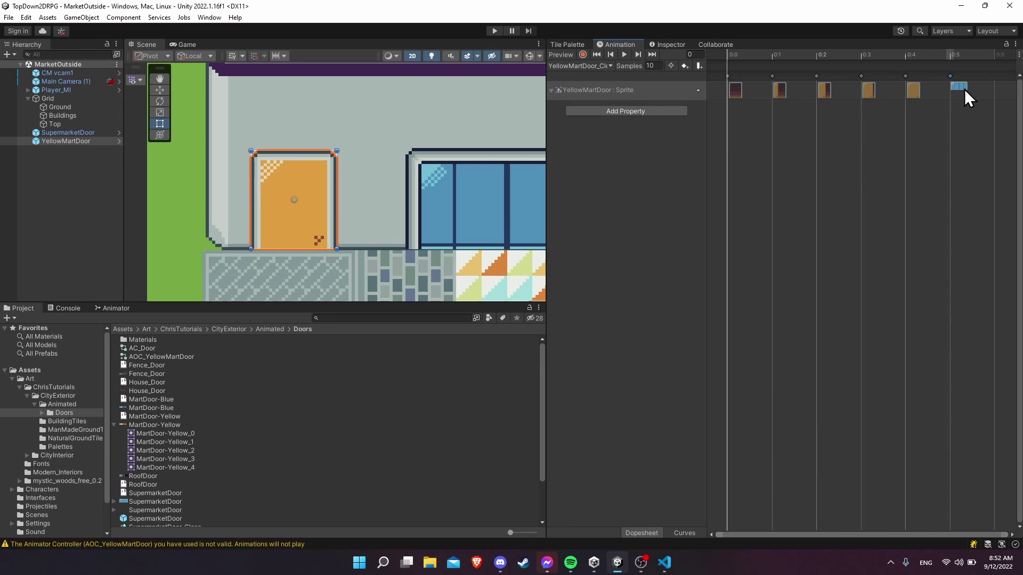
key("Delete")
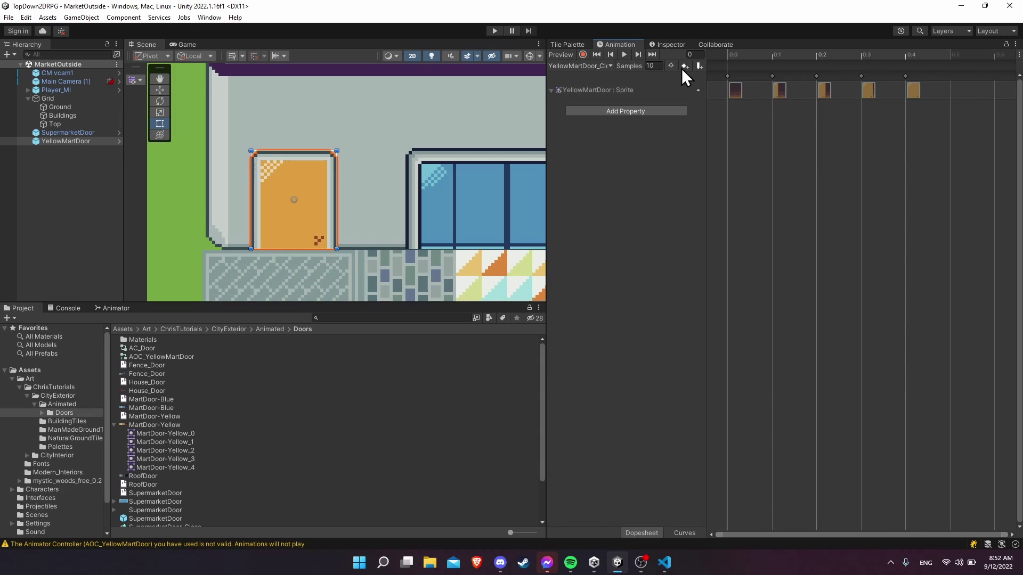
left_click(625, 54)
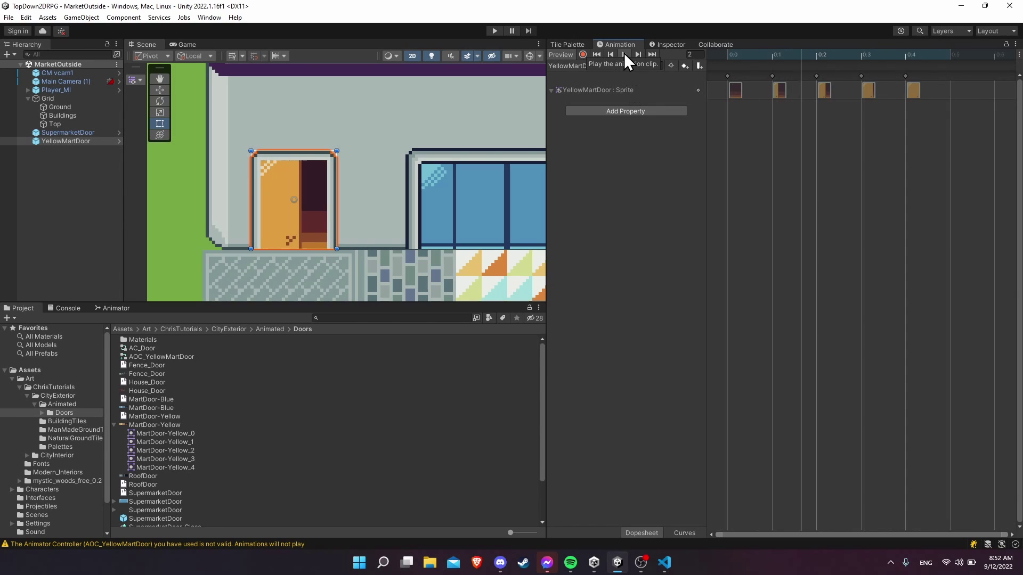
Step: Replace the YellowMartDoor_Idle clip's only keyframe with the MartDoor-Yellow_0 sprite
left_click(610, 66)
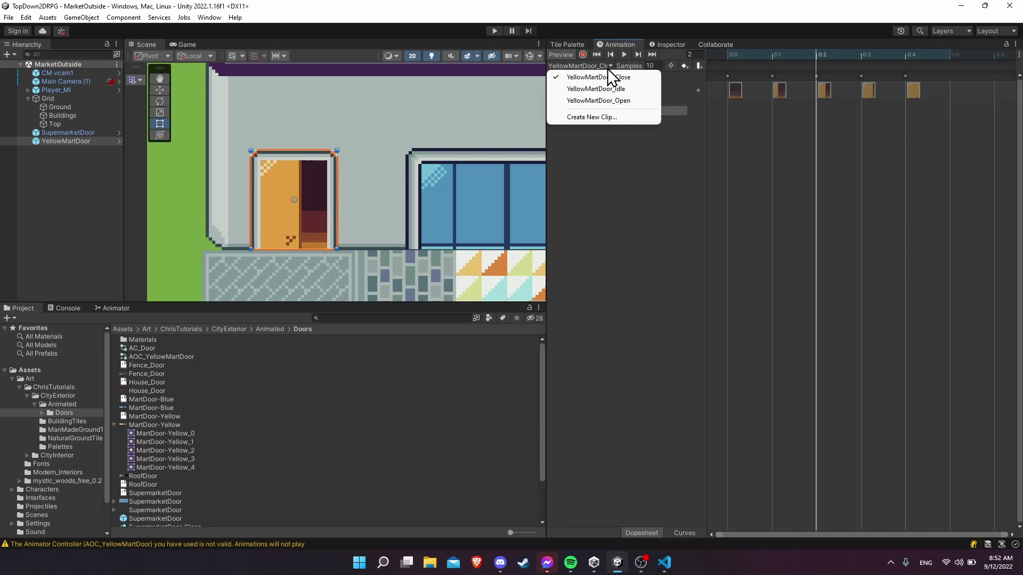
left_click(613, 89)
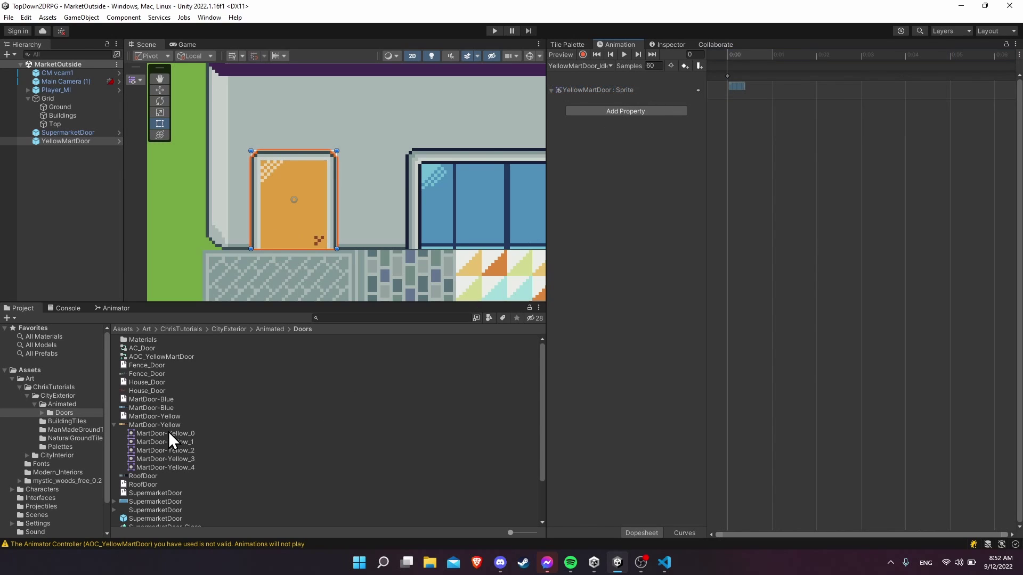
left_click_drag(169, 433, 739, 90)
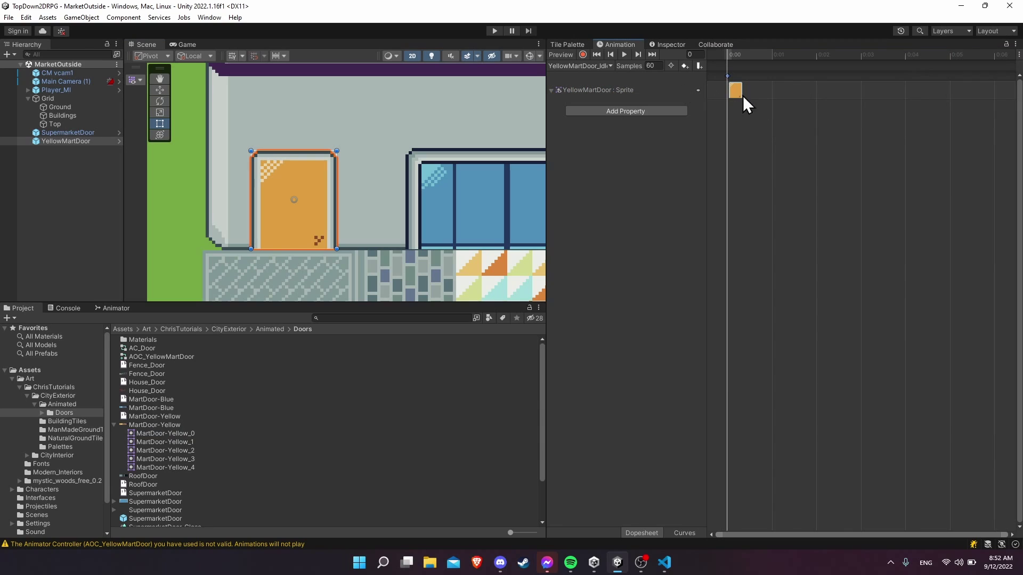
Step: Replace the first five YellowMartDoor_Open keyframes with sprites MartDoor-Yellow_0 to MartDoor-Yellow_4 and delete the leftover supermarket door keyframe
left_click(608, 66)
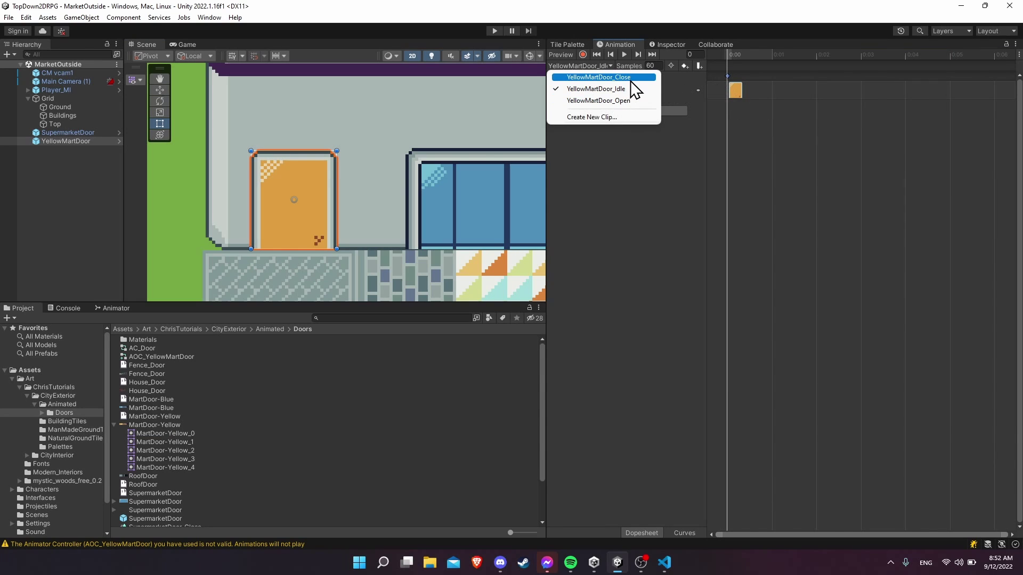
left_click(635, 101)
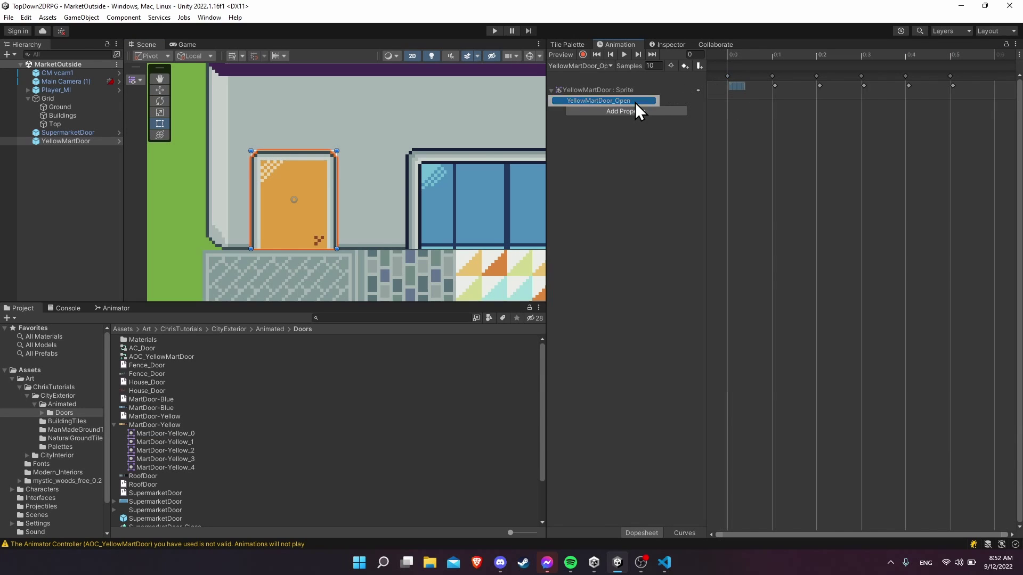
left_click(193, 434)
left_click(194, 466, "shift")
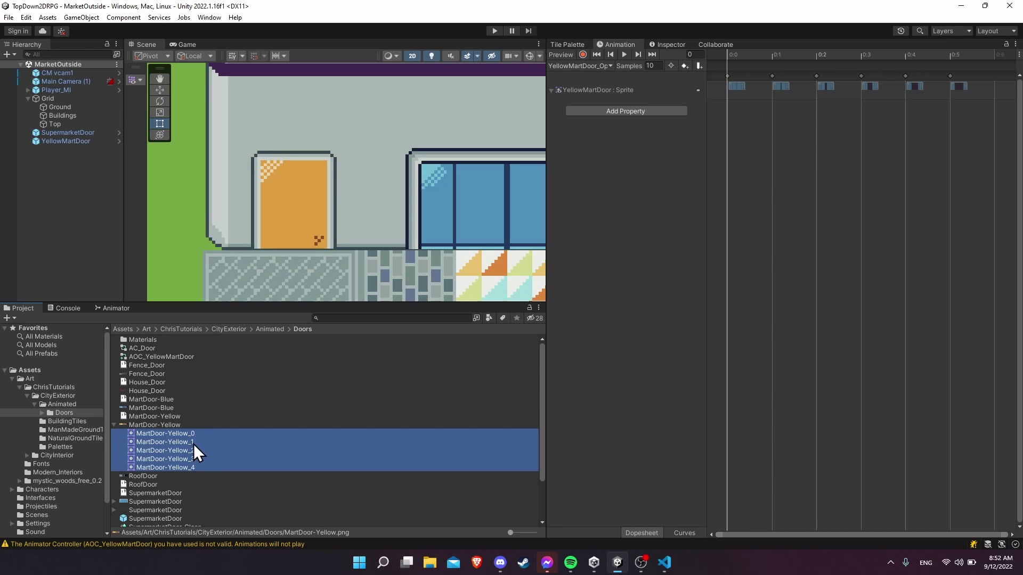
left_click_drag(194, 433, 738, 91)
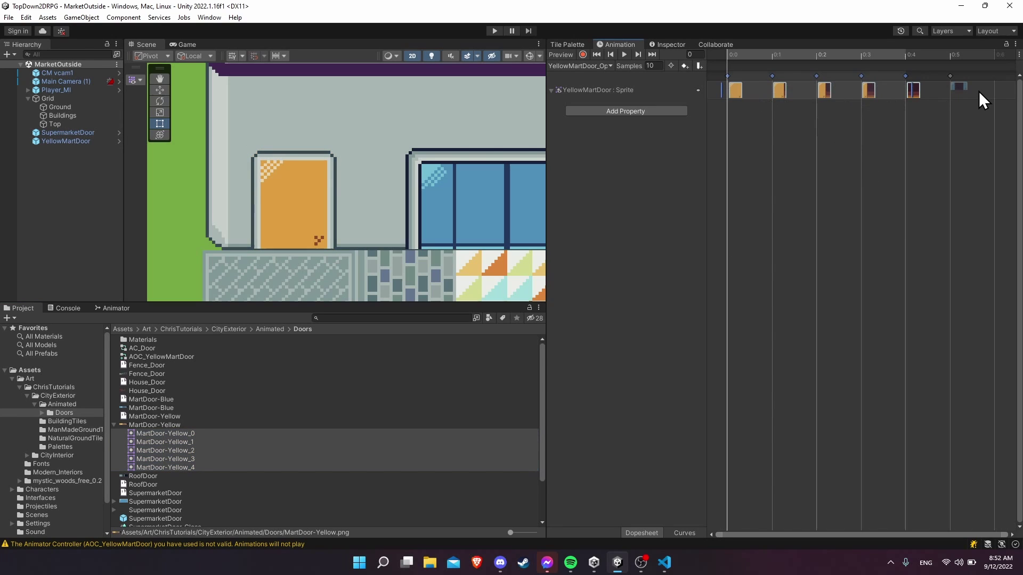
left_click(965, 89)
key("Delete")
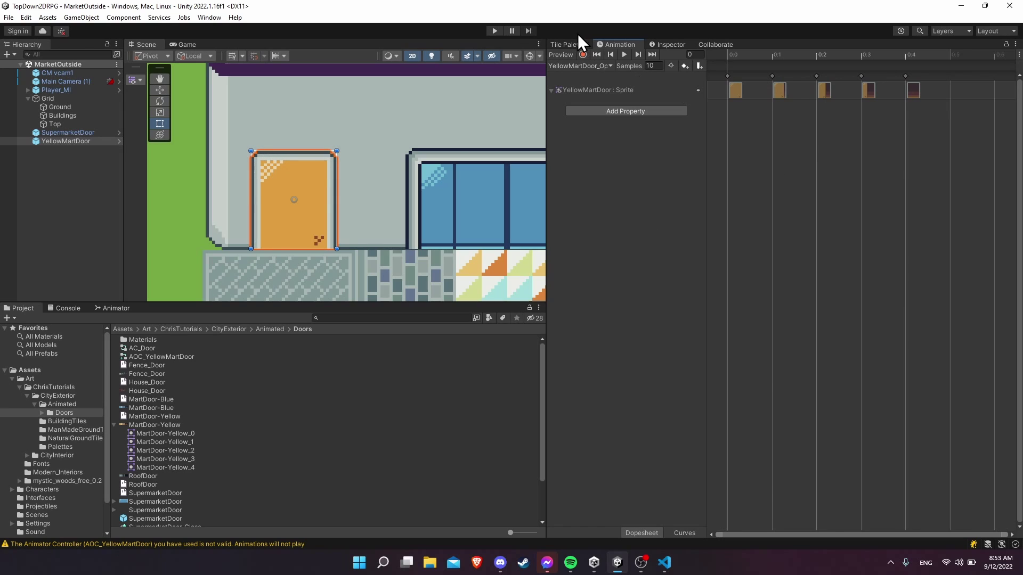
Step: Preview the YellowMartDoor_Open and YellowMartDoor_Close clips, and show the YellowMartDoor_Idle clip
left_click(624, 54)
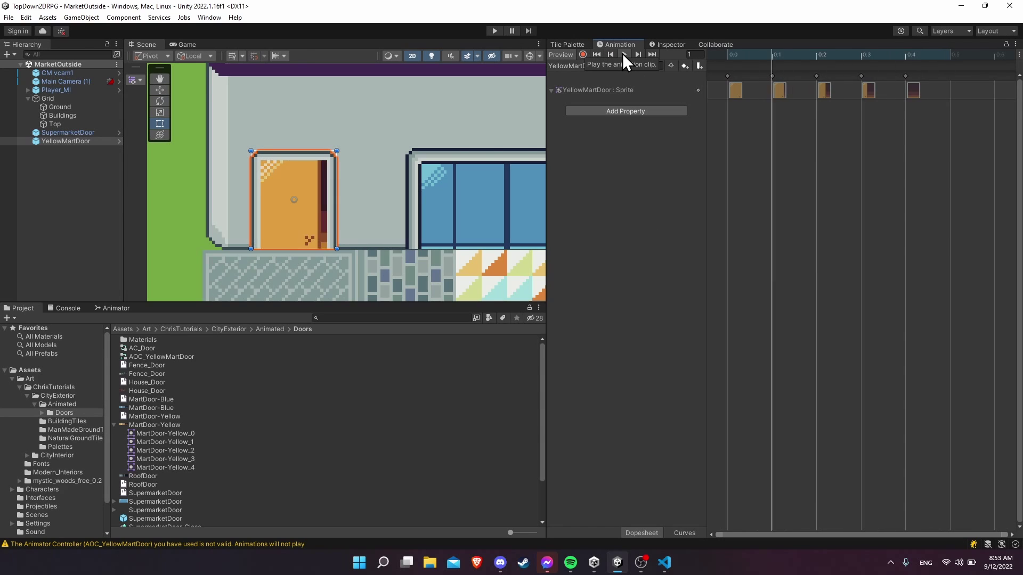
left_click(588, 66)
left_click(597, 89)
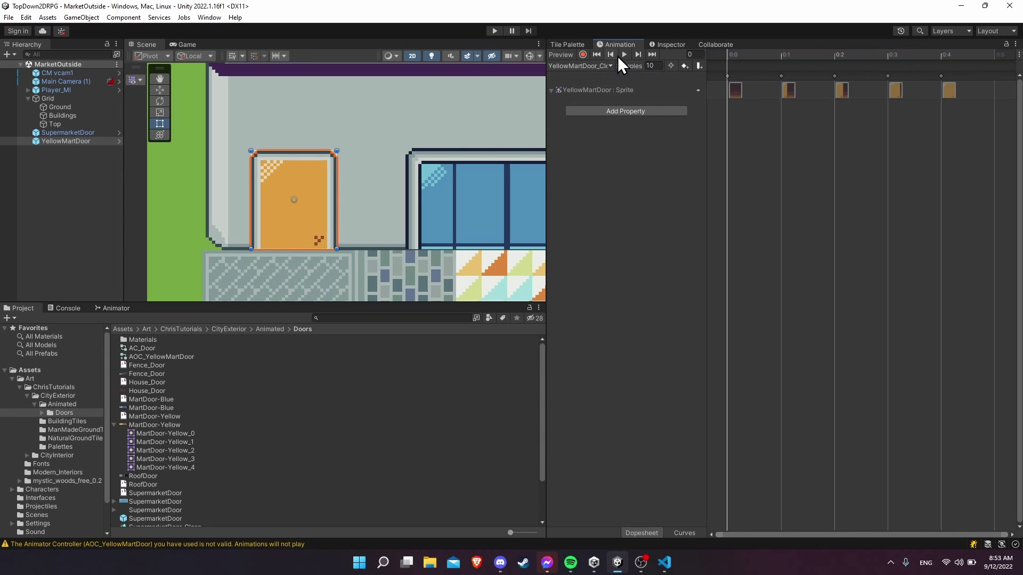
left_click(625, 55)
left_click(590, 66)
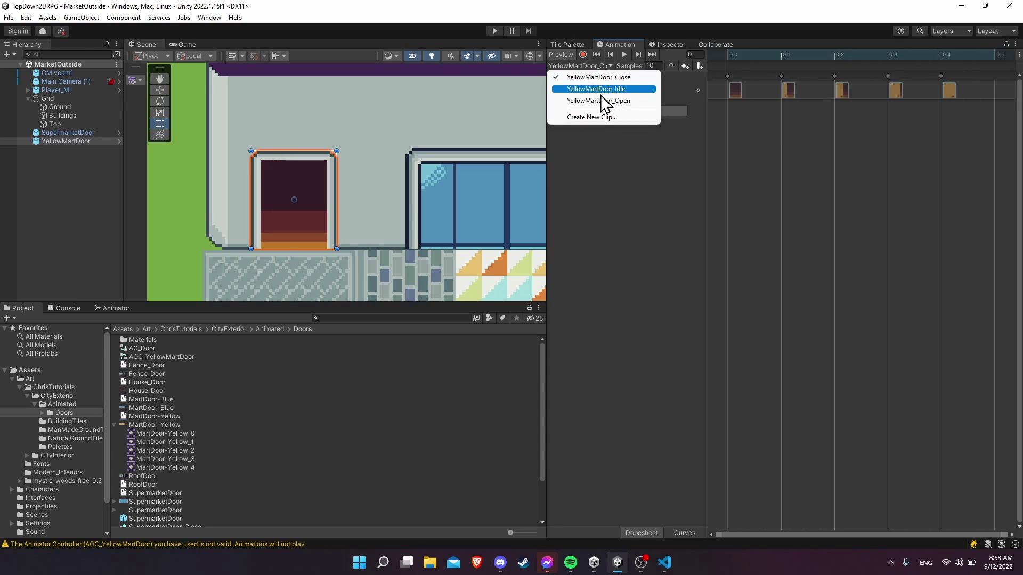
left_click(606, 90)
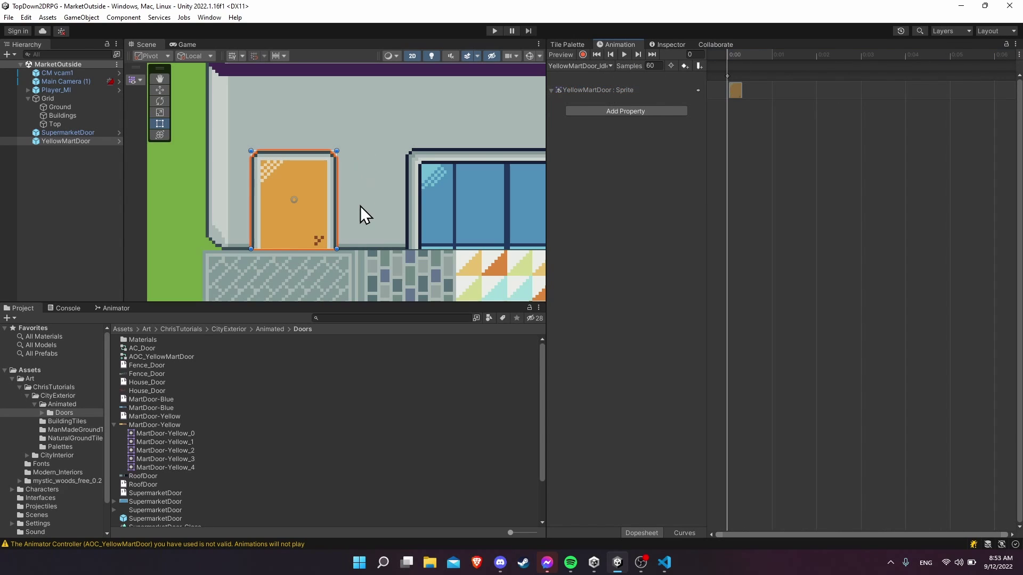
Step: In the animator graph, try SupermarketDoor_Close as the layer default state and restore SupermarketDoor_Idle as the default
left_click(113, 308)
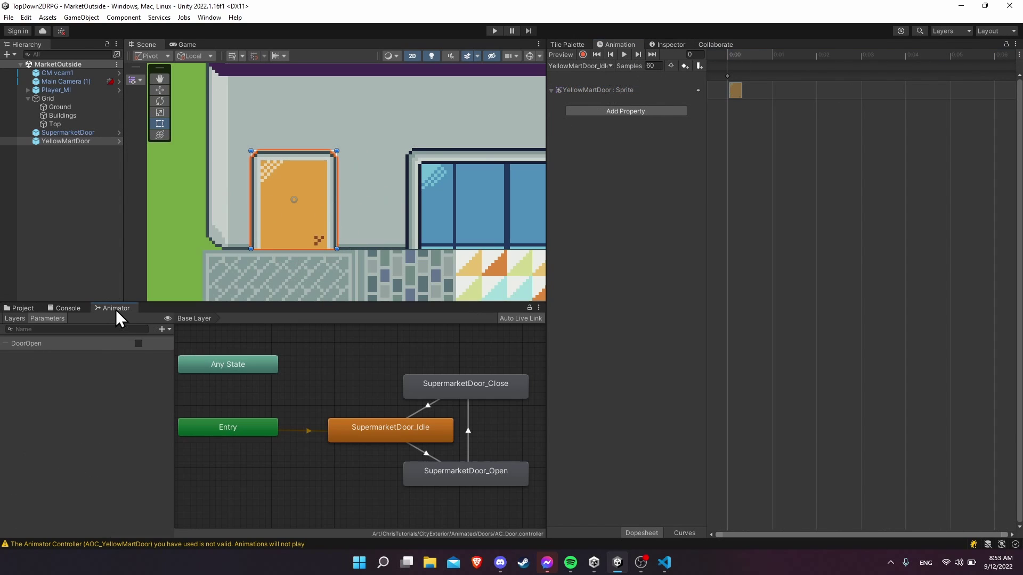
left_click(251, 430)
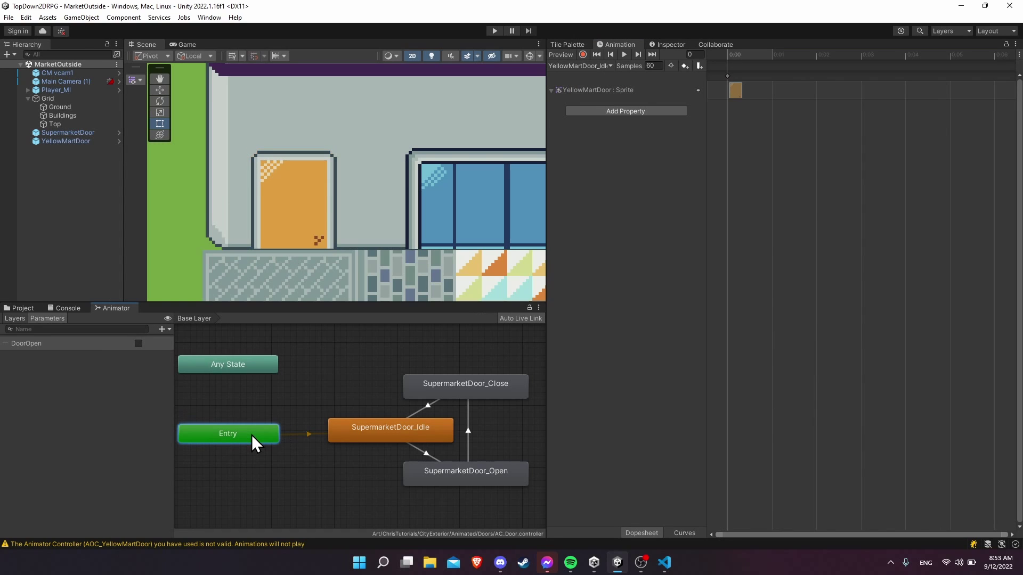
left_click(353, 424)
right_click(352, 424)
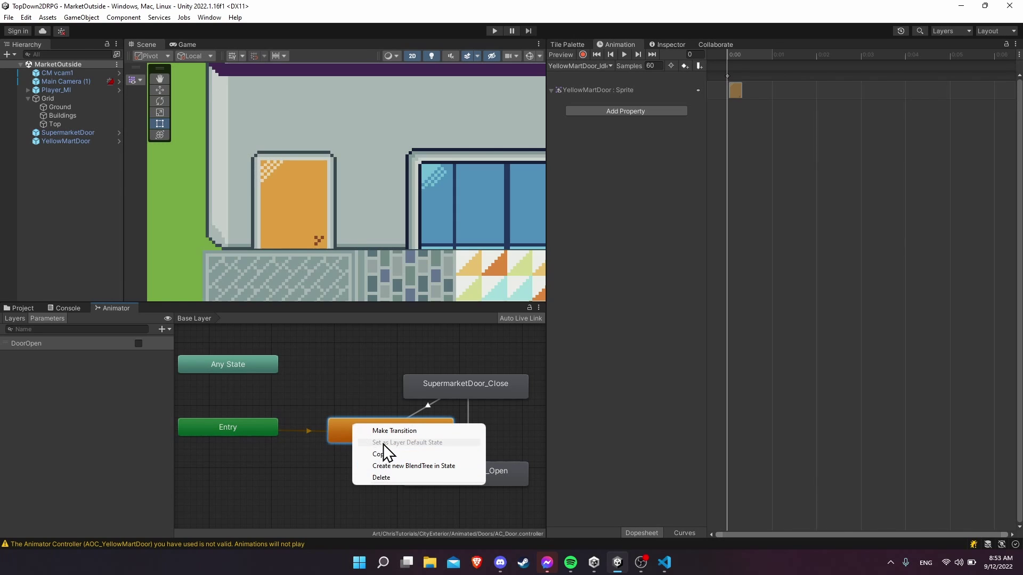
right_click(449, 391)
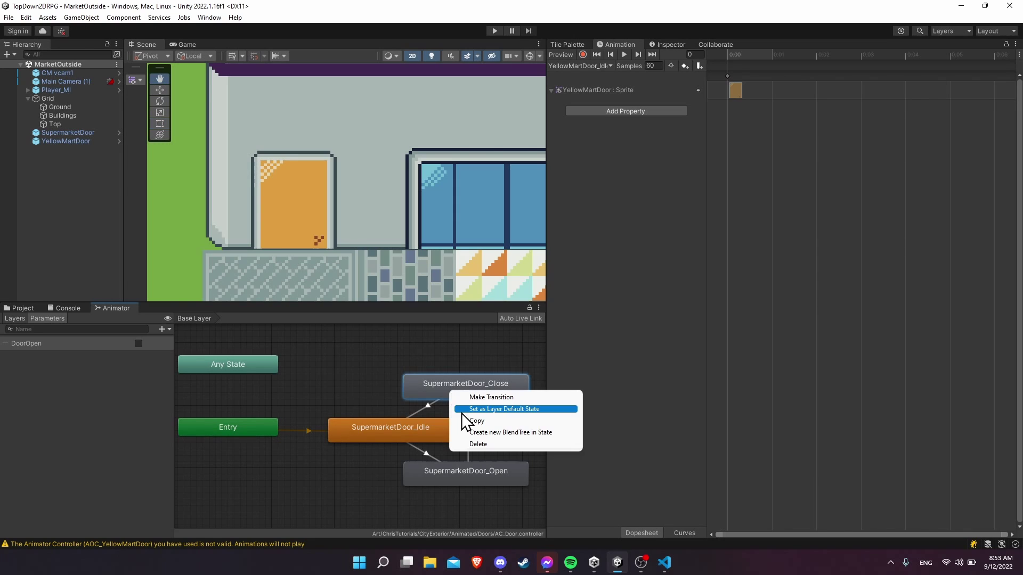
left_click(471, 409)
right_click(364, 437)
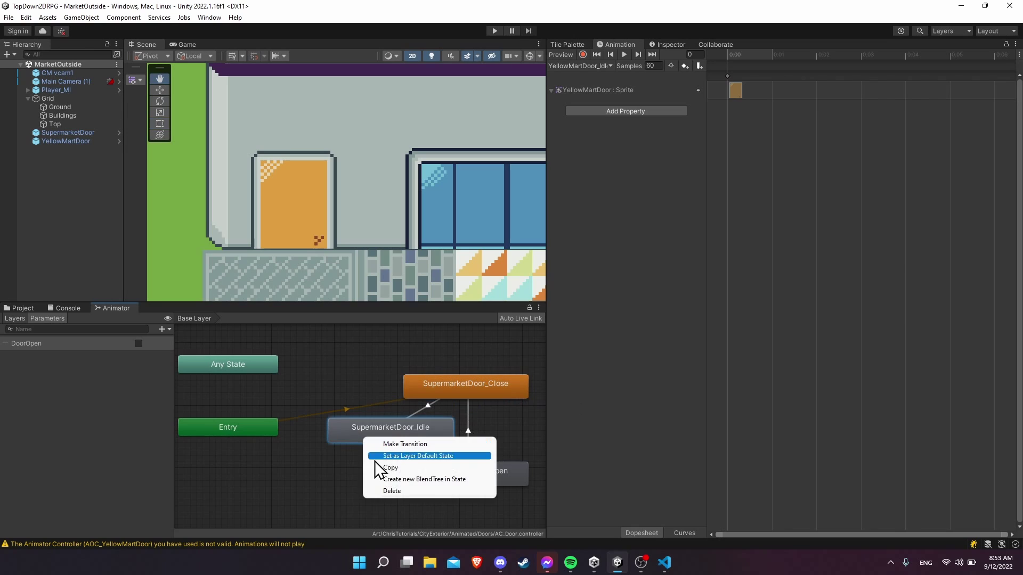
left_click(405, 456)
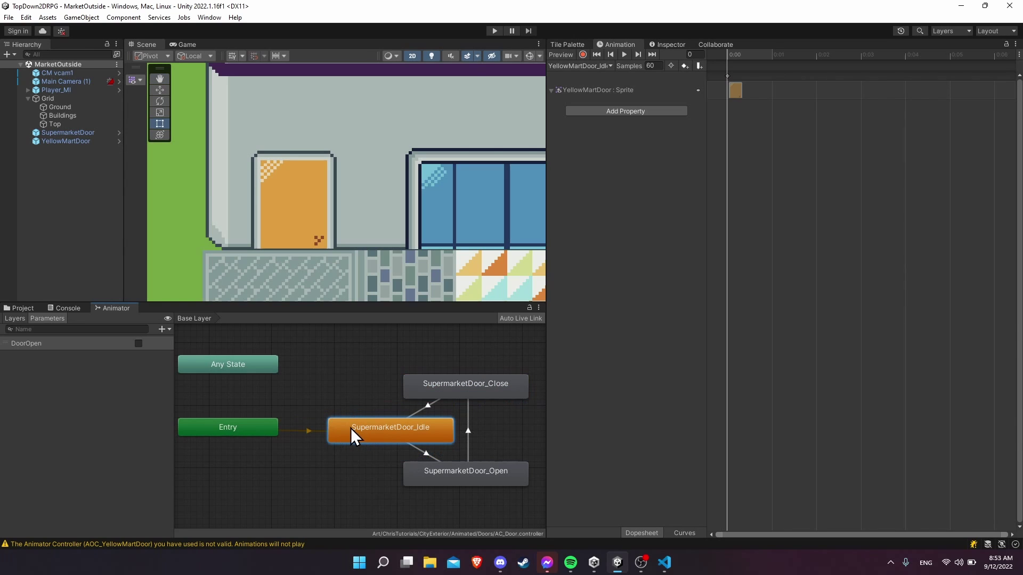
Step: Add the Trigger Door script to the YellowMartDoor object in the scene and apply the added component to its prefab
left_click(332, 224)
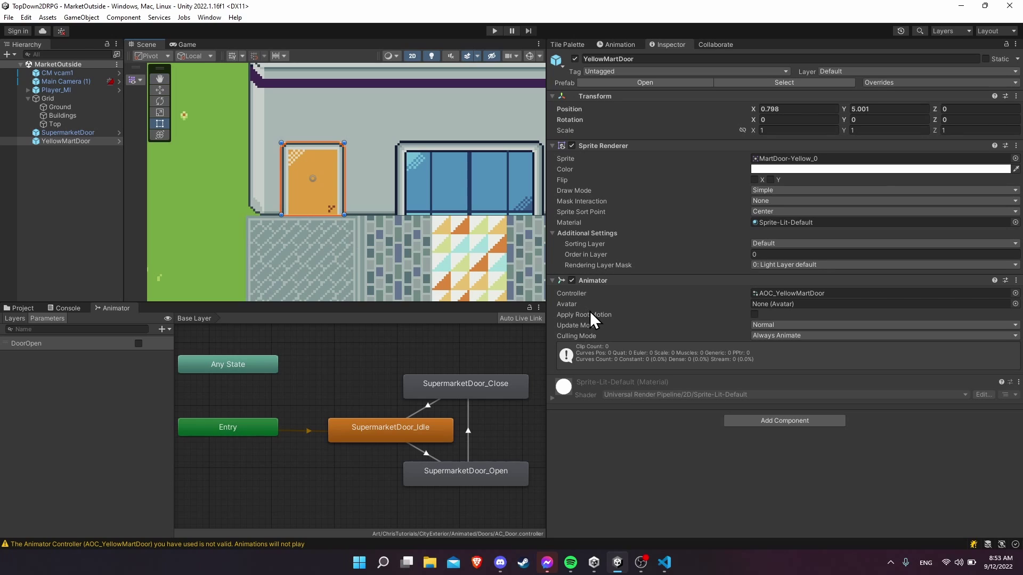
left_click(784, 420)
type("trigge")
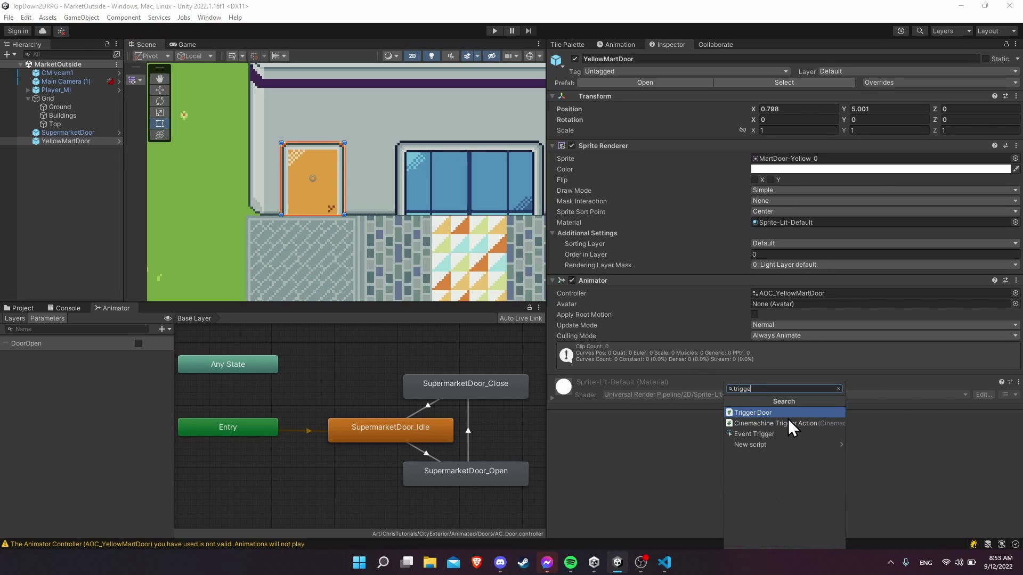
key("Return")
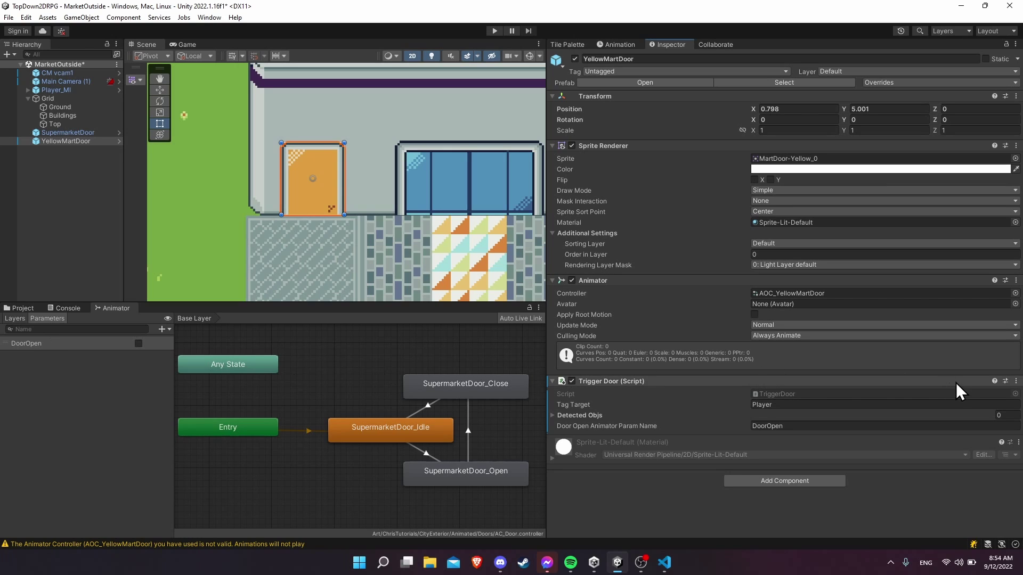
left_click(1016, 381)
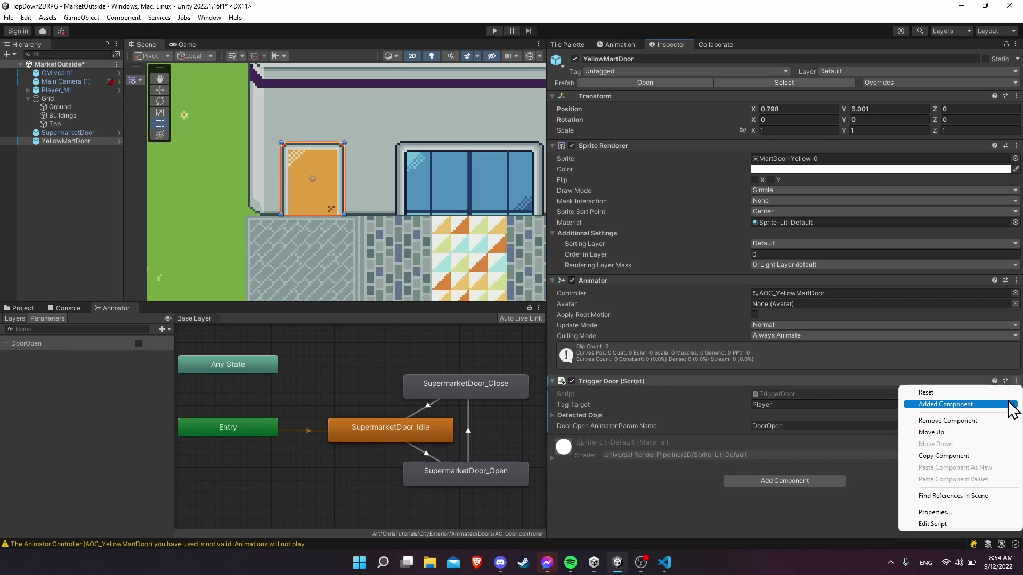
mouse_move(1010, 411)
left_click(821, 405)
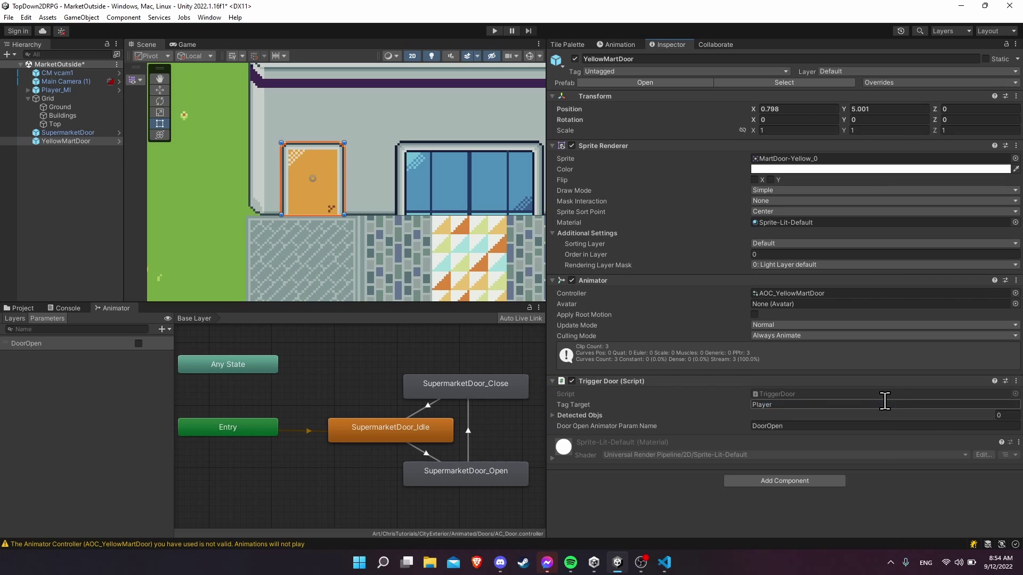
Step: Open the YellowMartDoor prefab, add a Box Collider 2D component and enable Is Trigger on it
left_click(101, 141)
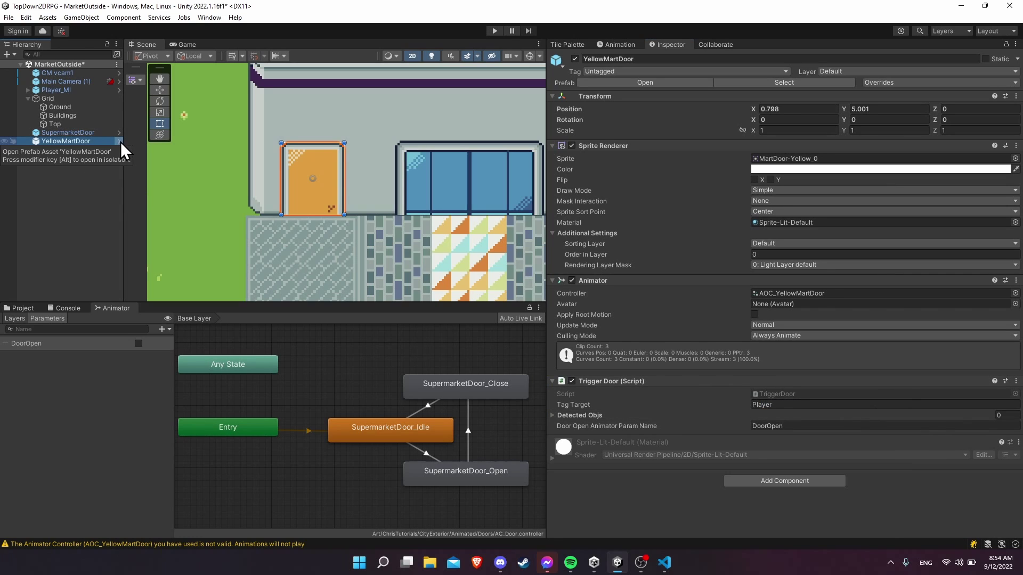
left_click(120, 142)
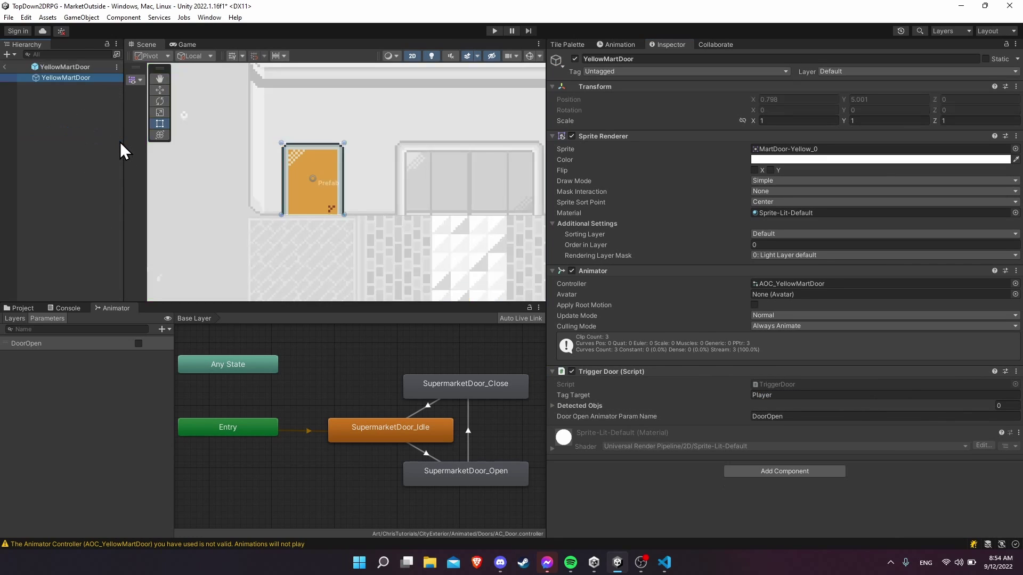
left_click(760, 474)
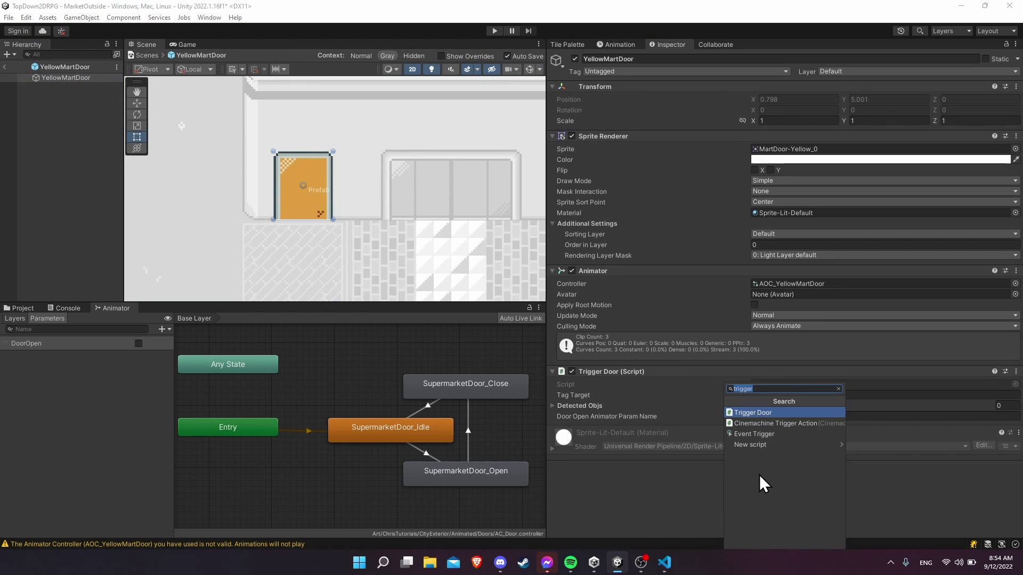
key("Escape")
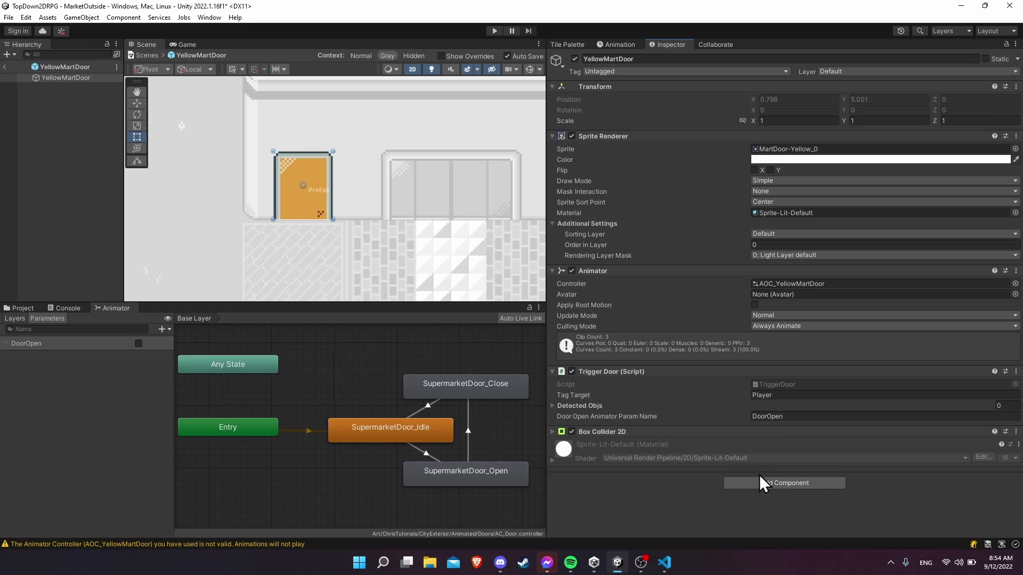
left_click(553, 432)
scroll(622, 462, "down", 1)
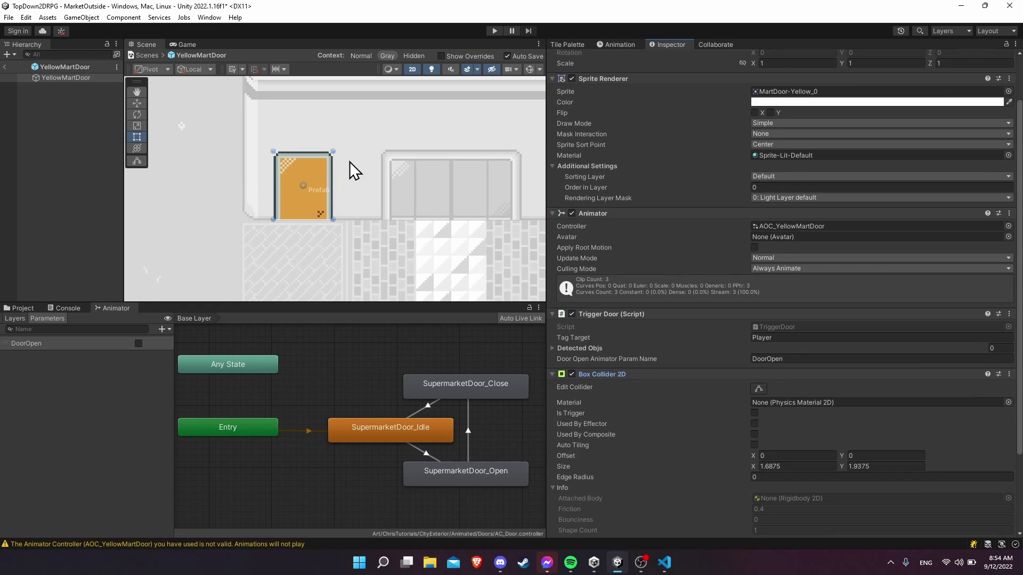
scroll(382, 241, "down", 1)
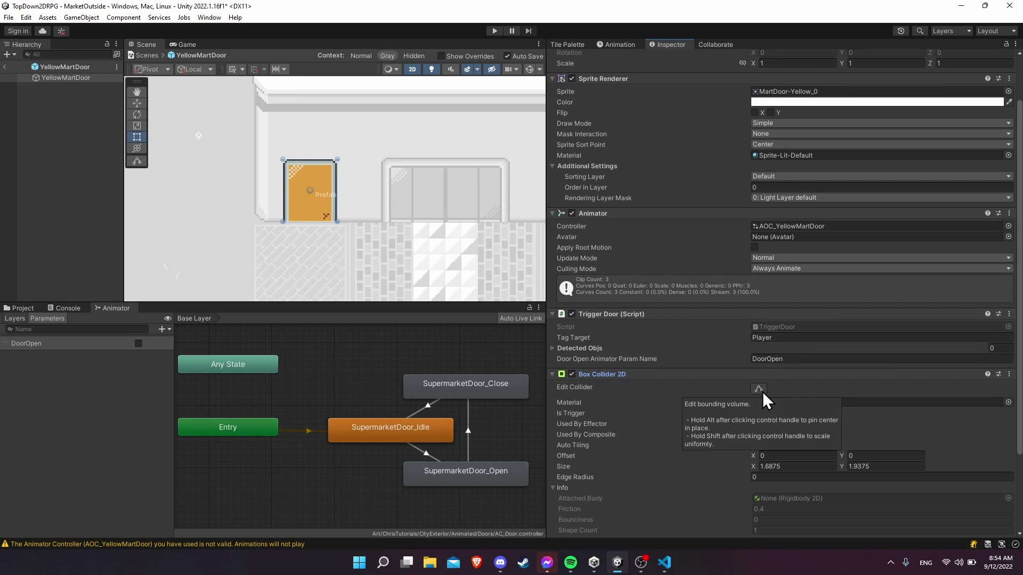
scroll(731, 363, "down", 1)
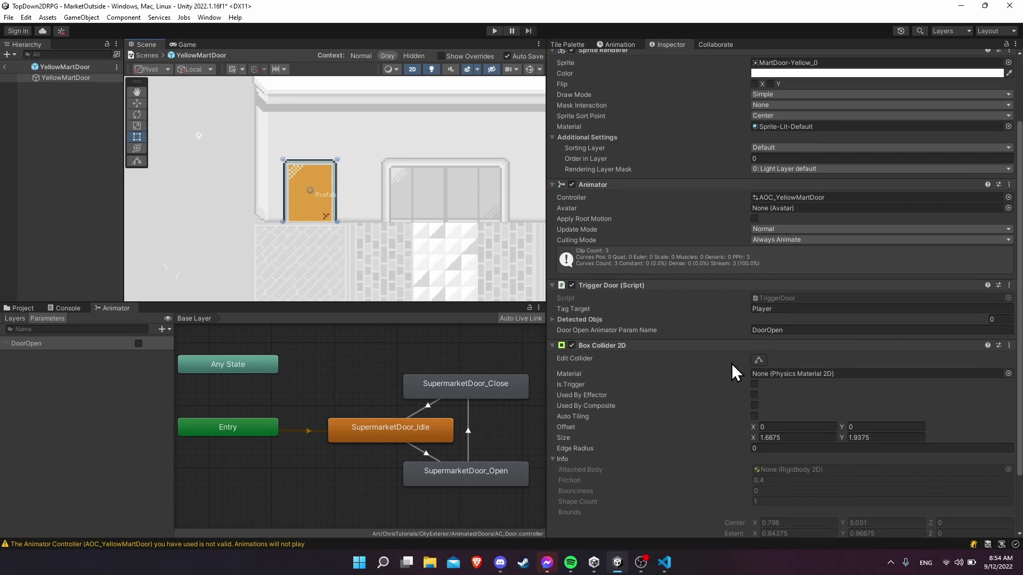
left_click(755, 385)
Step: Reshape the box collider into a trigger area in front of the door, about 2.90 by 2.59, offset about -0.02, -2.27
left_click(759, 361)
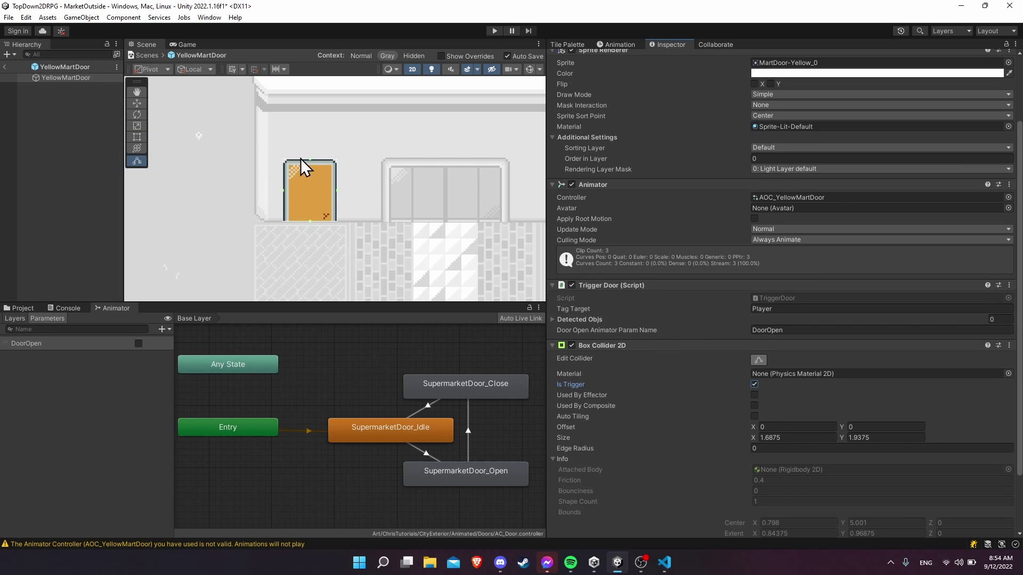
scroll(314, 222, "down", 3)
middle_click_drag(320, 250, 321, 174)
left_click_drag(322, 174, 322, 233)
left_click_drag(320, 129, 285, 203)
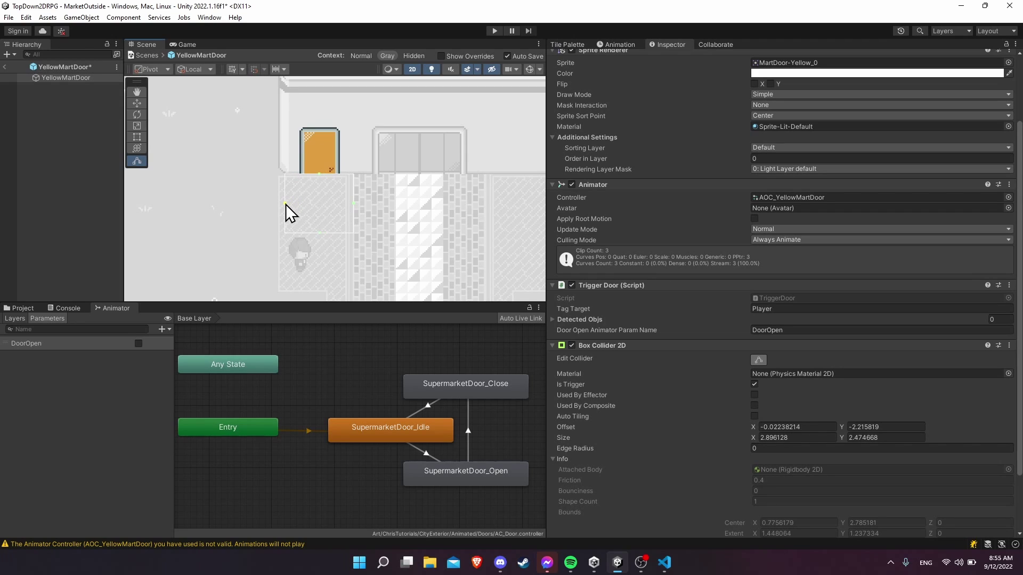
left_click_drag(321, 235, 321, 236)
left_click(759, 358)
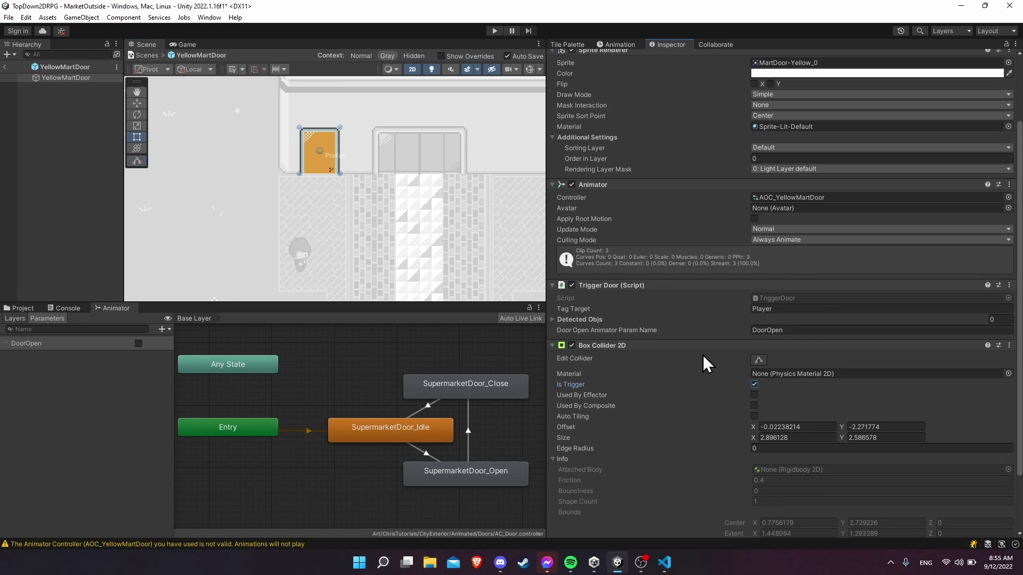
left_click(552, 345)
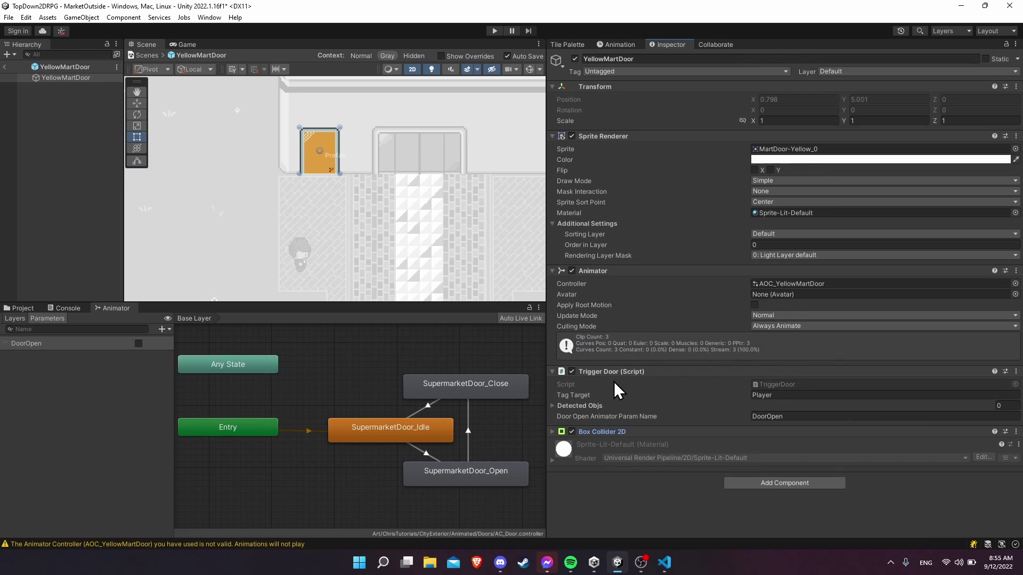
left_click(553, 432)
Step: Play the scene and walk the player back and forth past the yellow door and the supermarket door to test their triggers
key("ctrl+p")
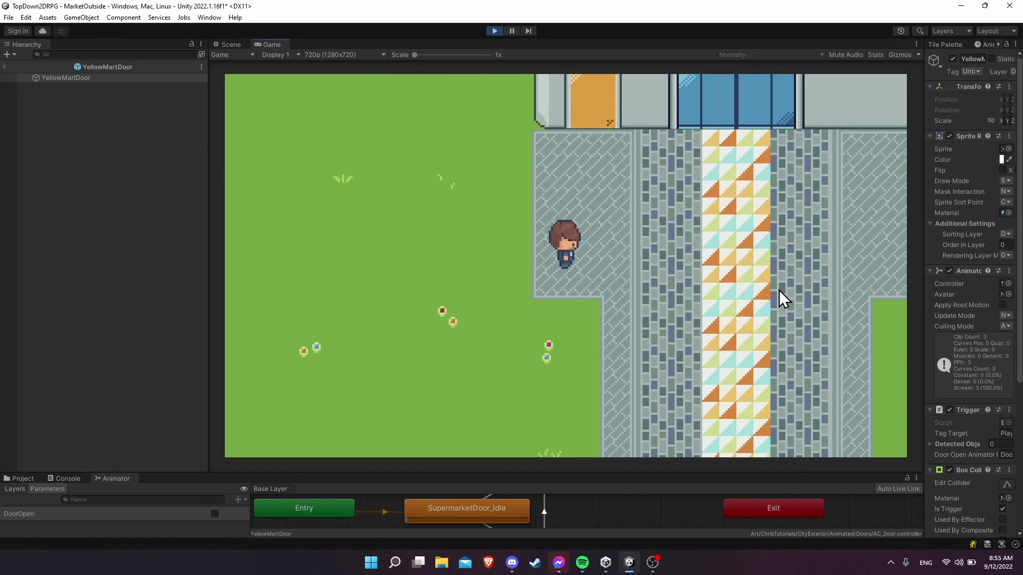
key("w")
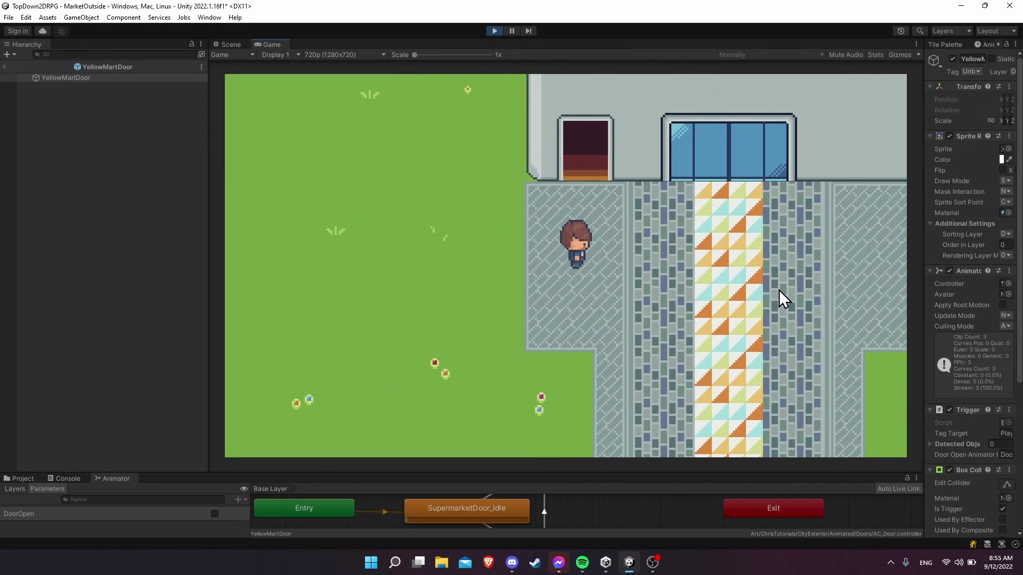
key("d")
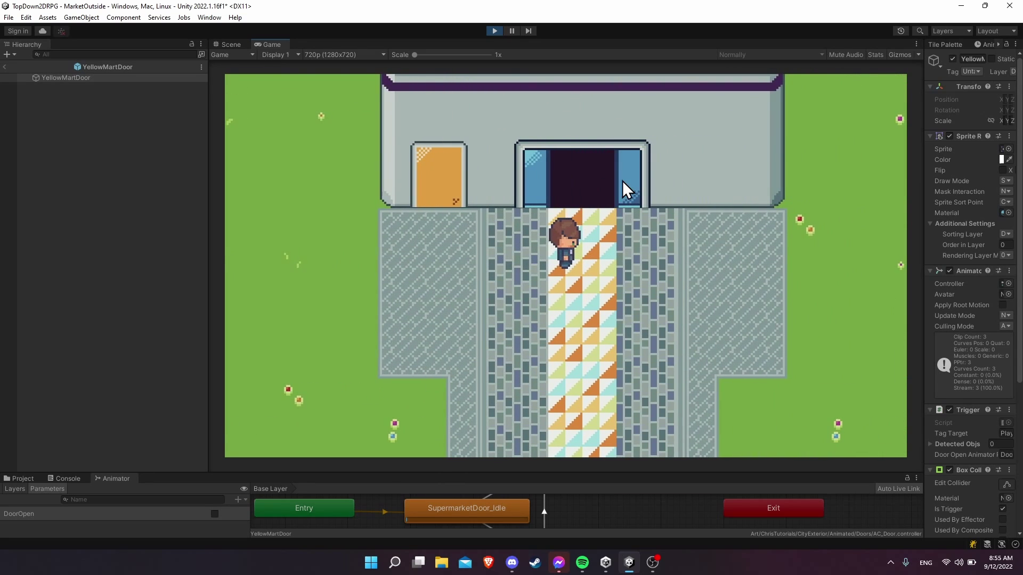
key("a")
key("d")
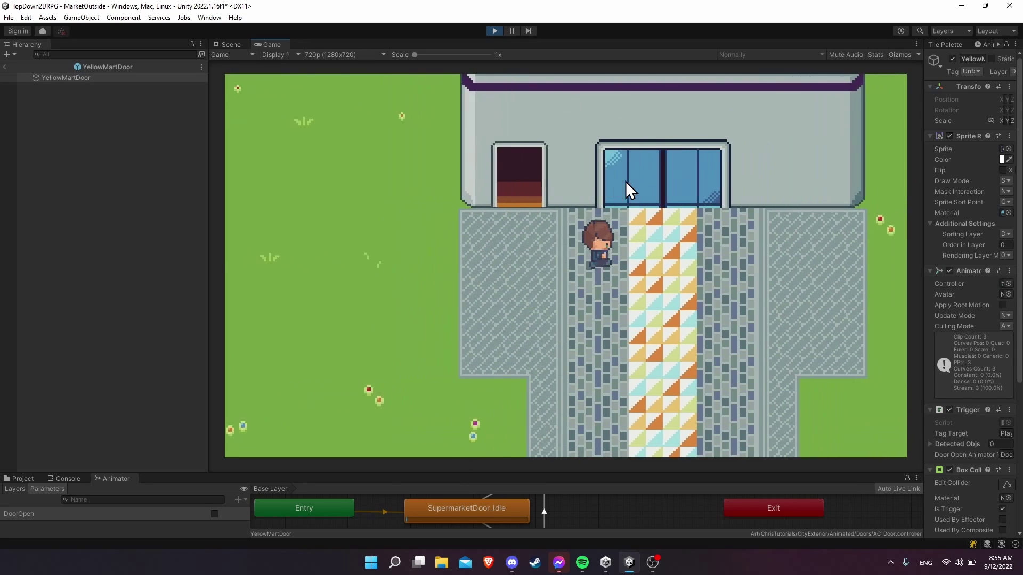
key("a")
key("d")
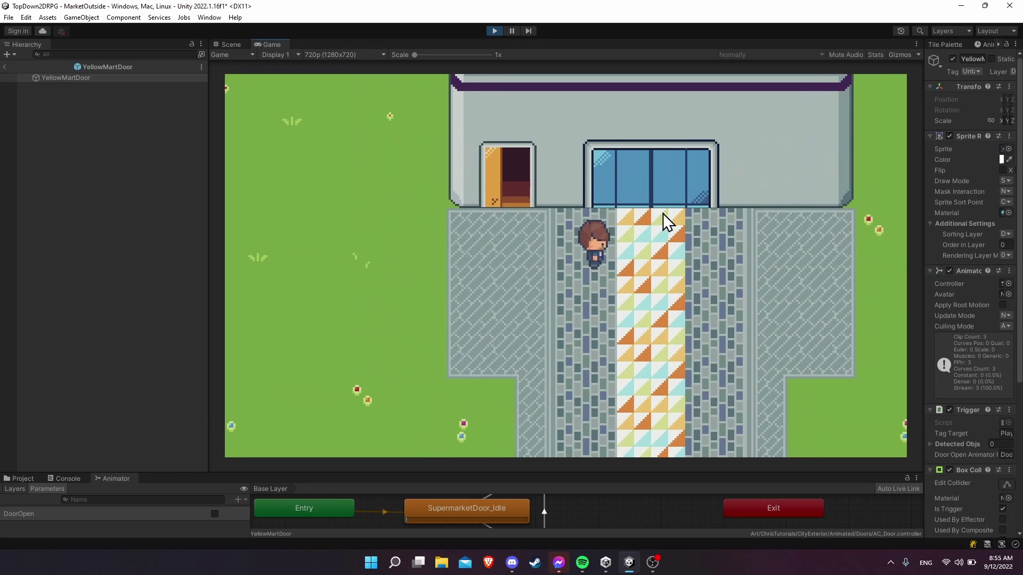
key("a")
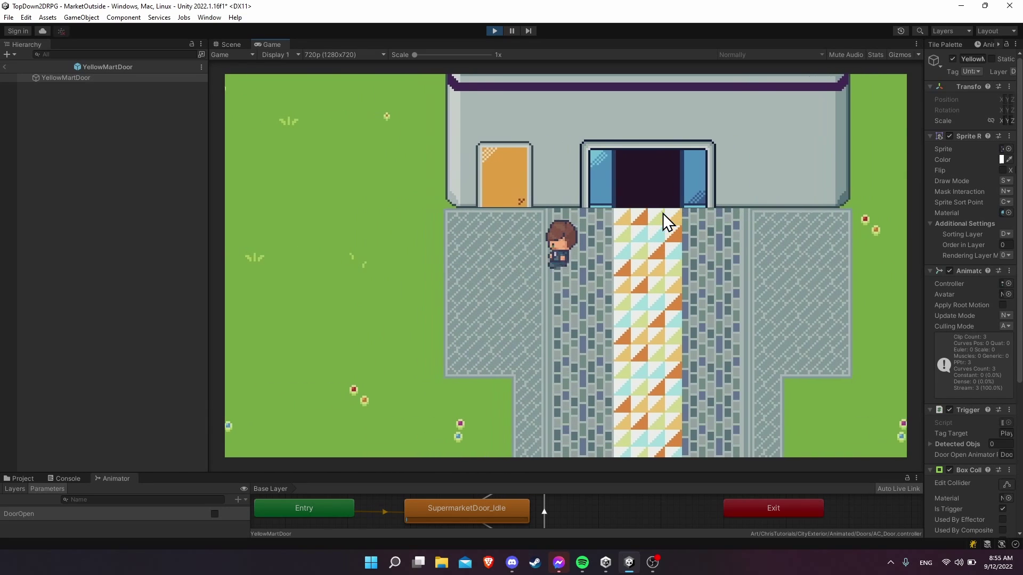
key("s")
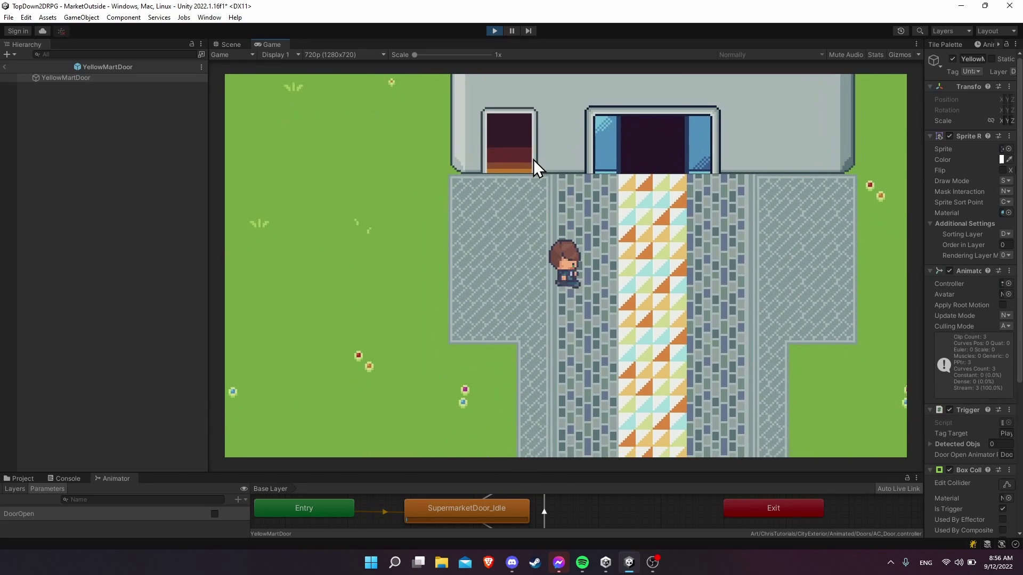
key("a")
key("w")
key("a")
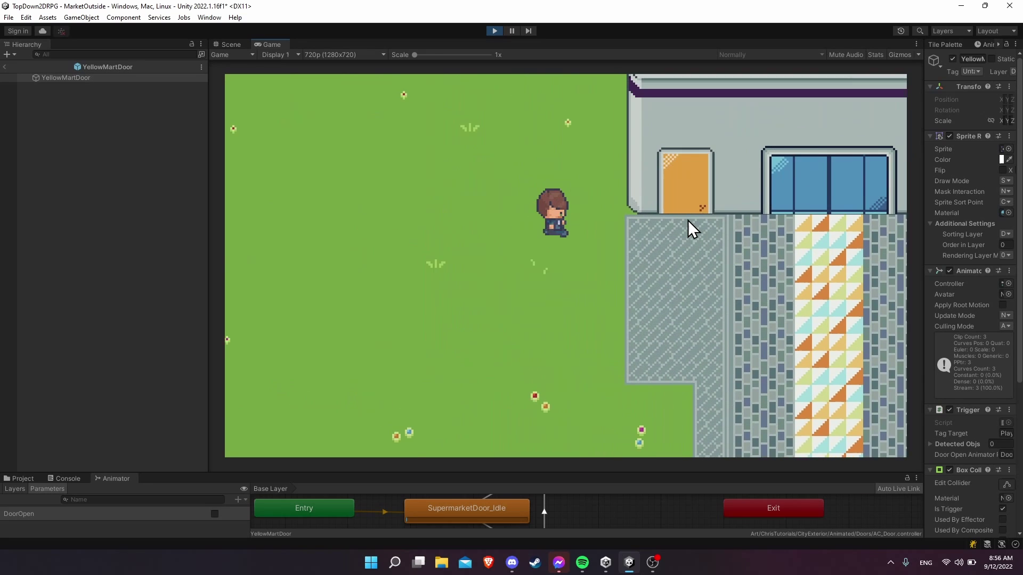
key("d")
key("s")
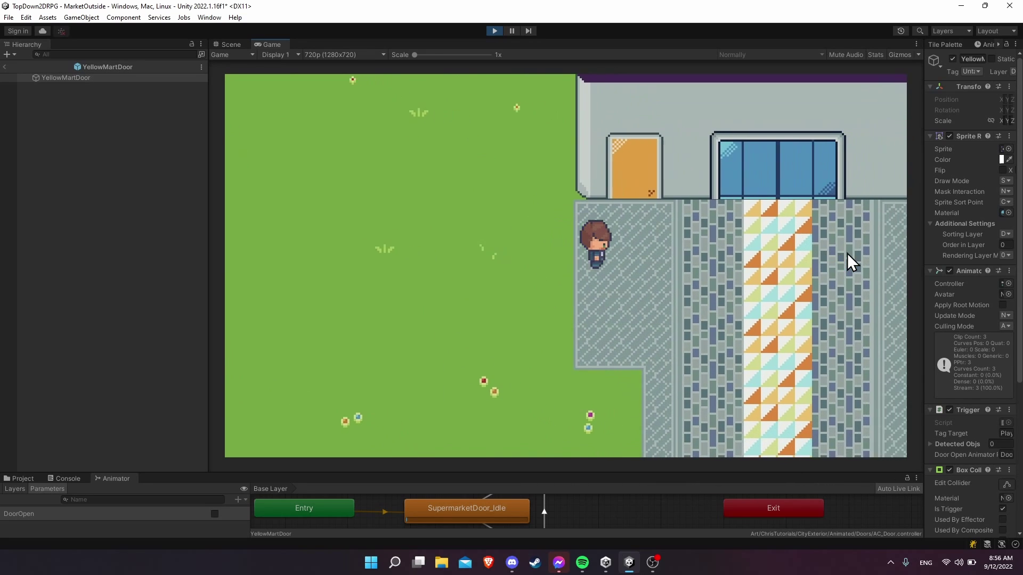
key("d")
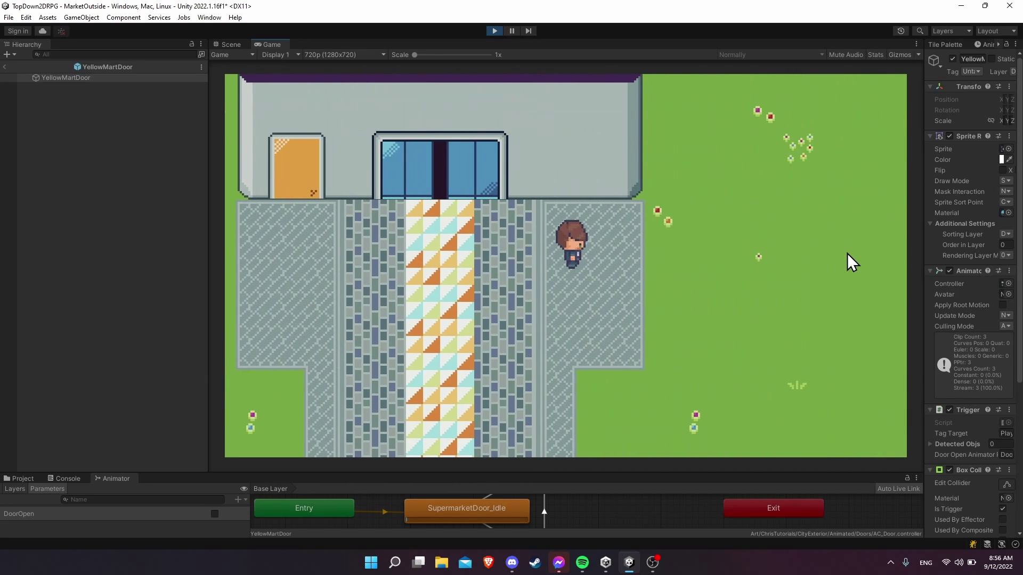